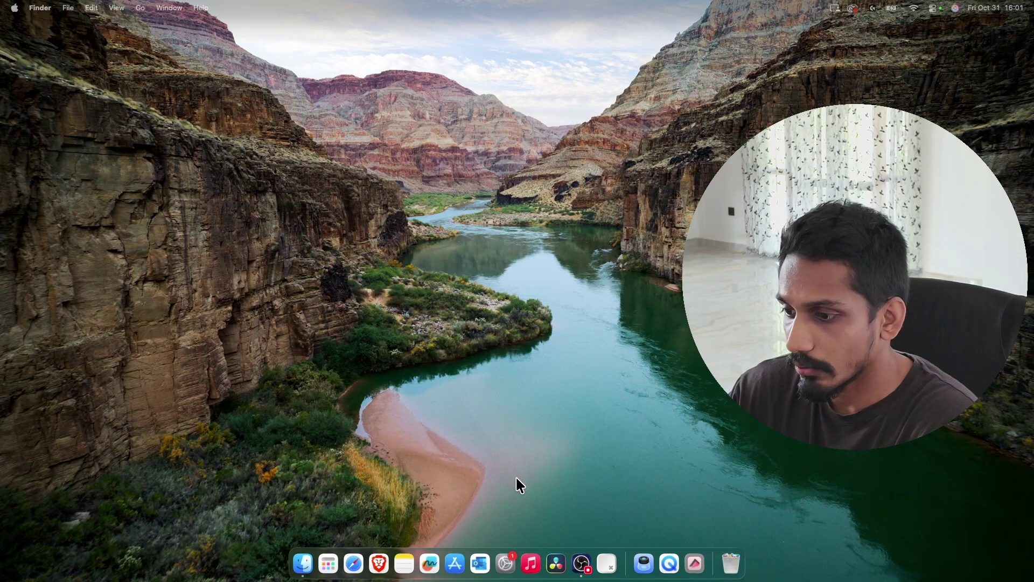
# Step: Restore the ZeroToHero.dra project archive into the local DaVinci Resolve projects and open the restored project
pyautogui.click(555, 563)
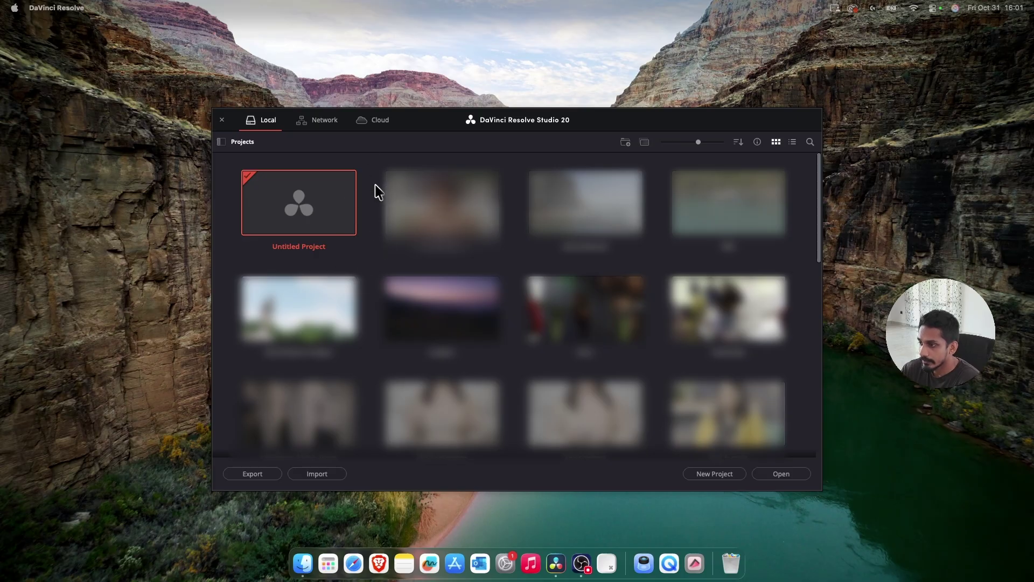
pyautogui.rightClick(368, 252)
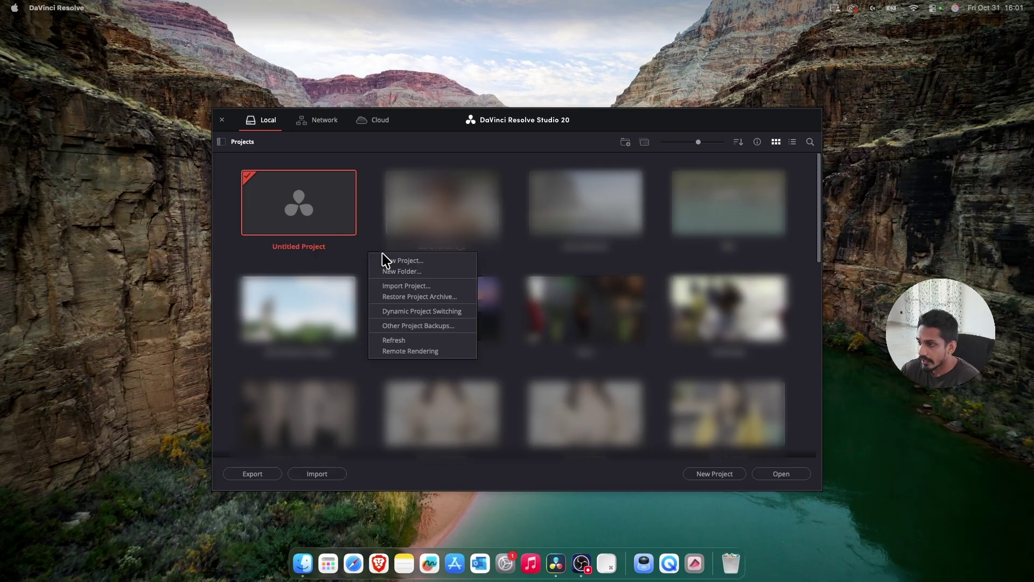
pyautogui.click(433, 297)
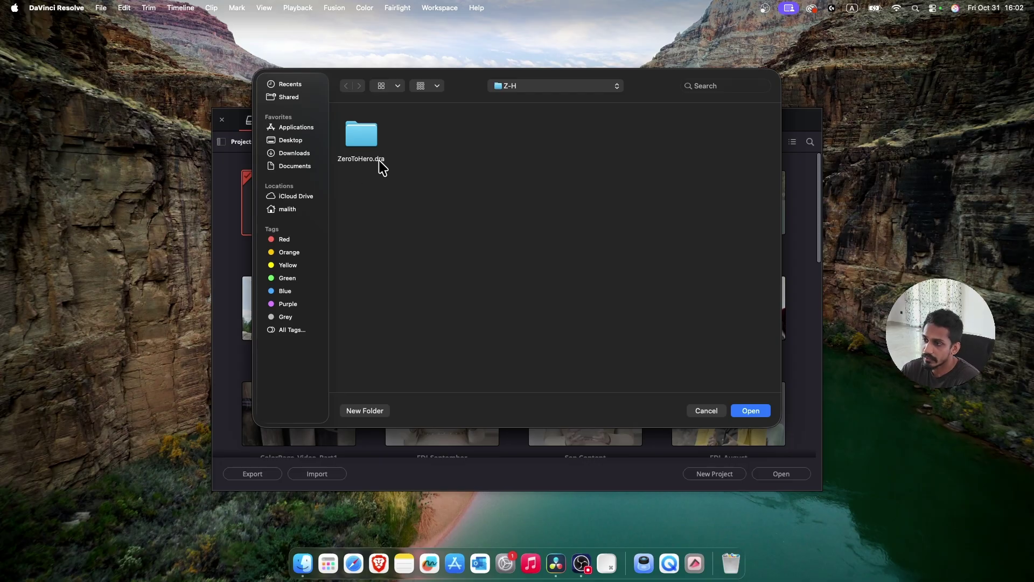
pyautogui.click(361, 140)
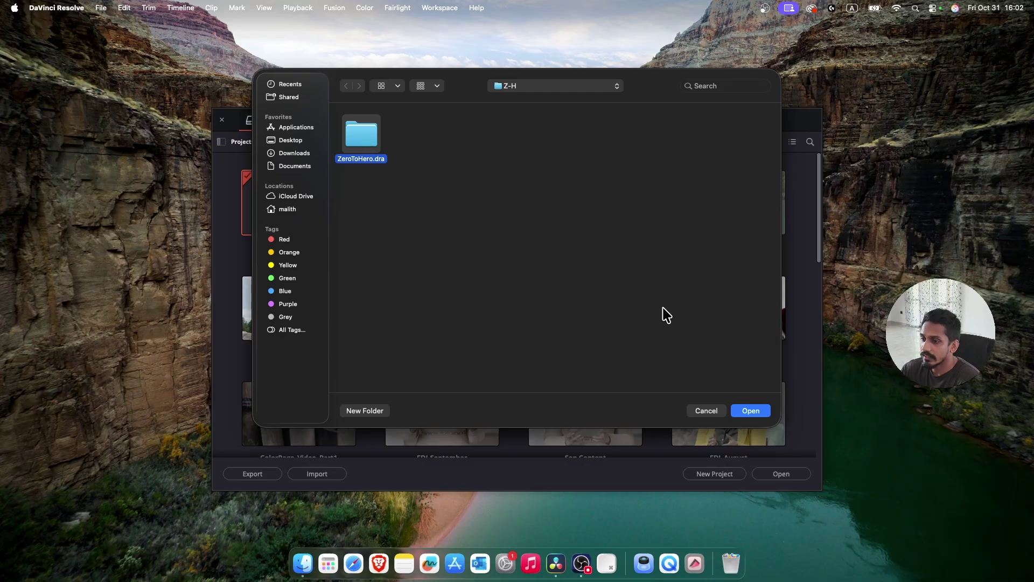
pyautogui.click(757, 413)
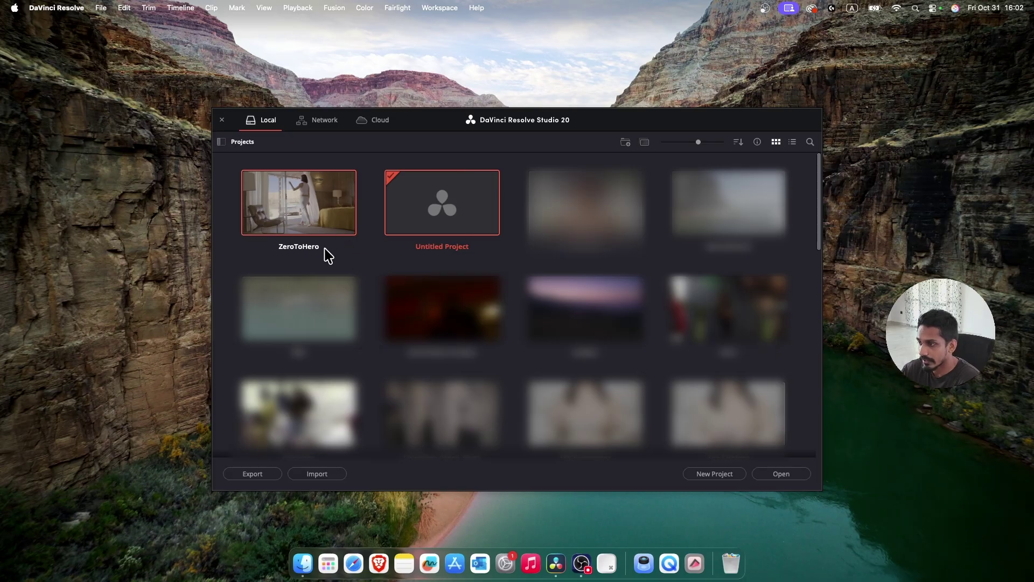
pyautogui.doubleClick(317, 201)
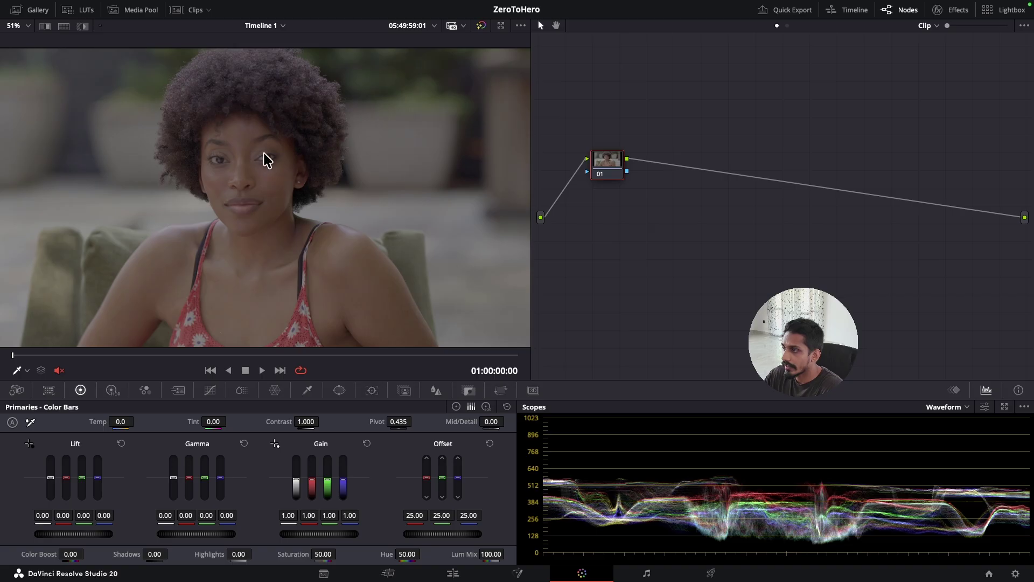
# Step: Look at the stills gallery and the timeline's clip thumbnails, and hide both again
pyautogui.click(31, 11)
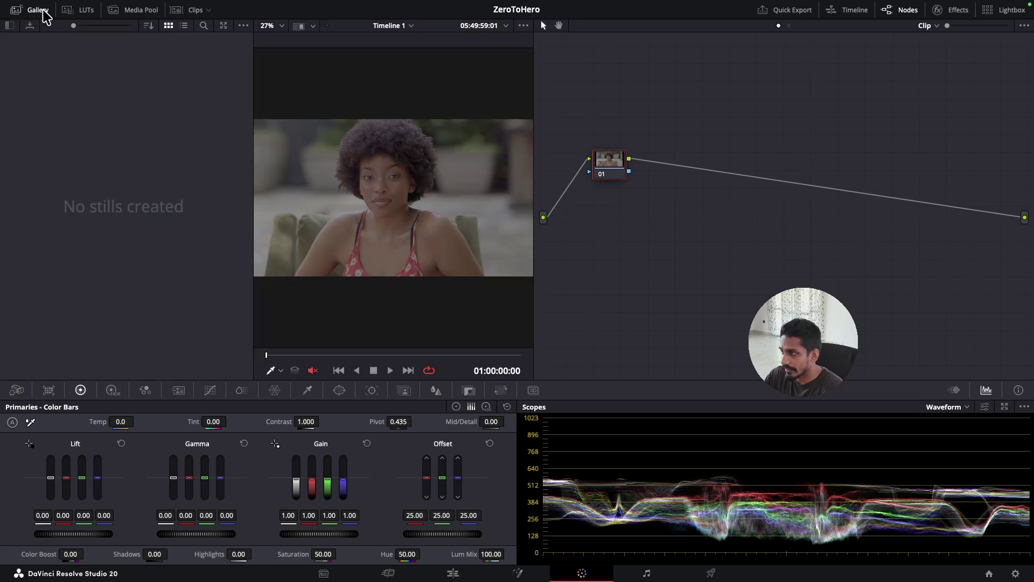
pyautogui.click(189, 10)
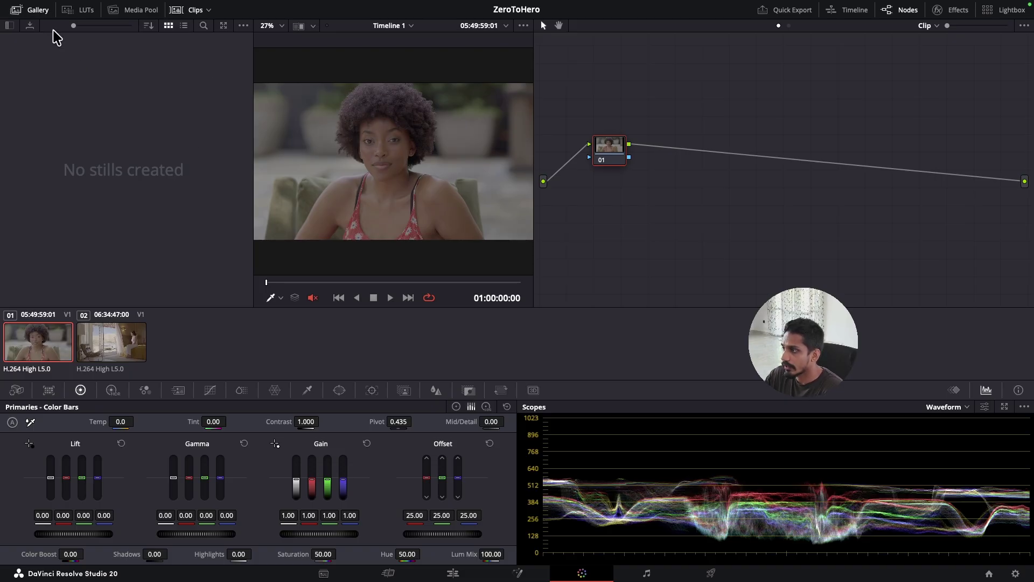
pyautogui.click(30, 10)
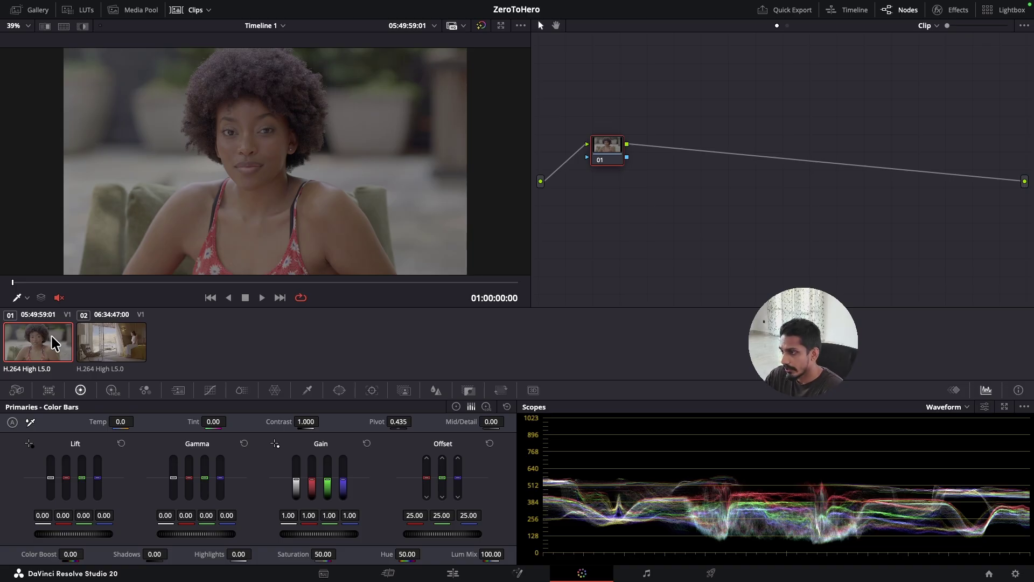
pyautogui.click(192, 10)
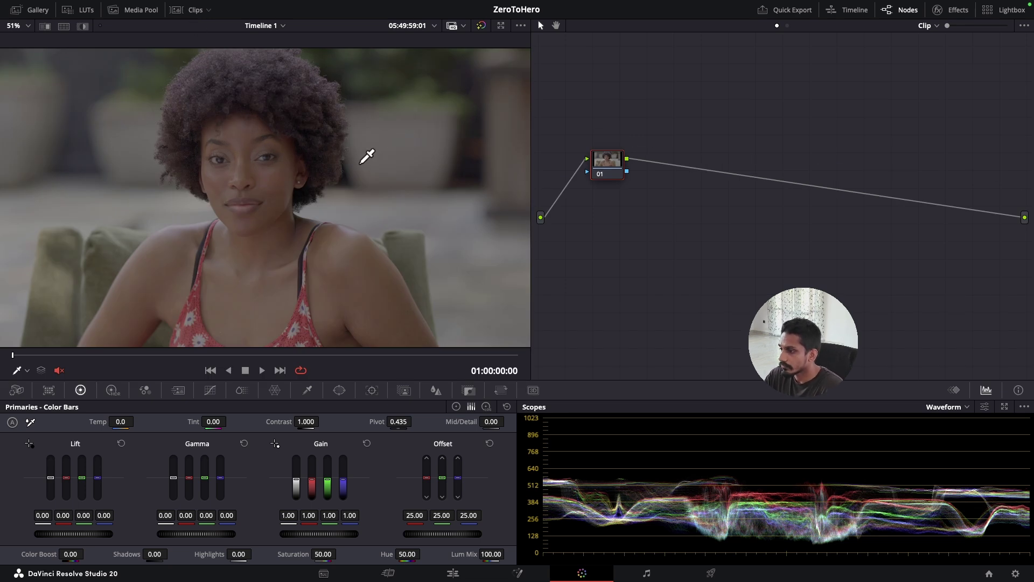
# Step: Look at the effects library and the mini timeline, leaving both hidden
pyautogui.moveTo(607, 162)
pyautogui.mouseDown()
pyautogui.moveTo(664, 143)
pyautogui.moveTo(612, 143)
pyautogui.mouseUp()
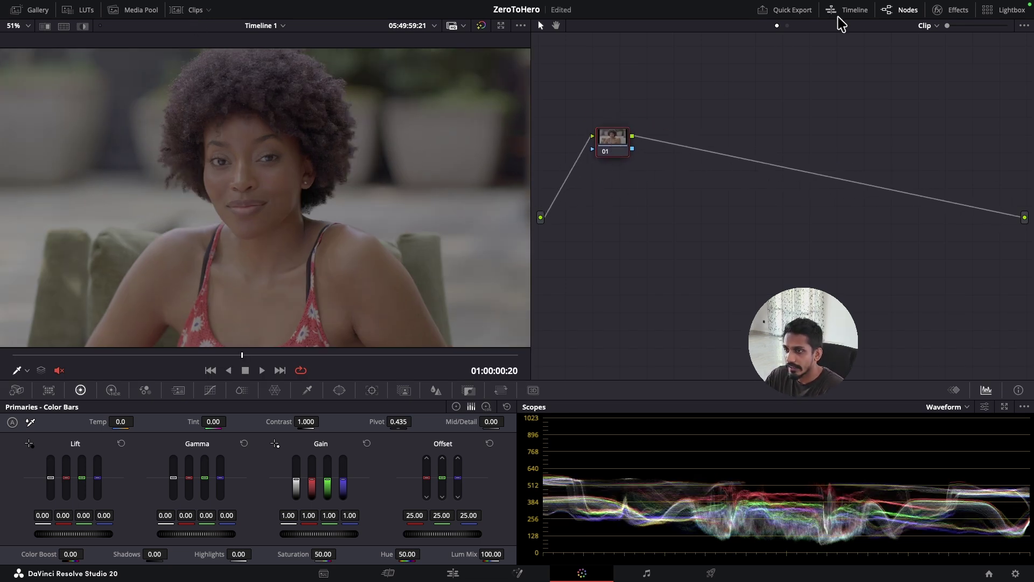
pyautogui.click(961, 10)
pyautogui.click(962, 11)
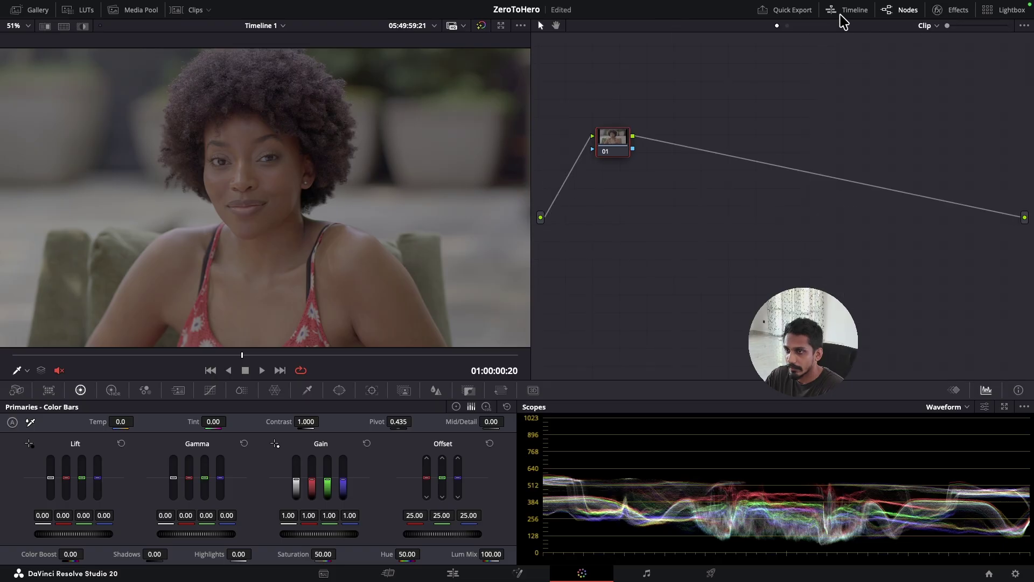
pyautogui.click(857, 11)
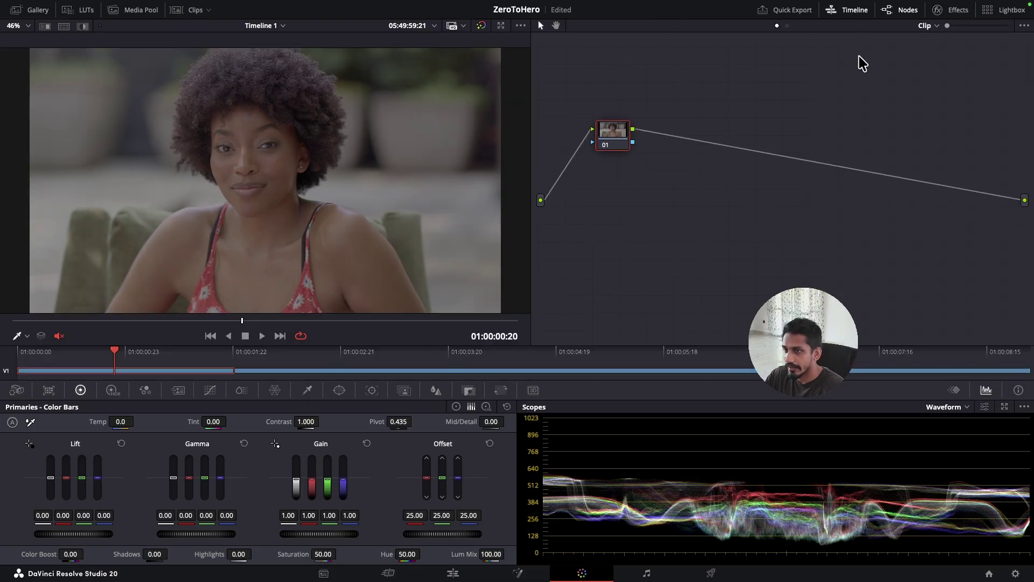
pyautogui.click(854, 10)
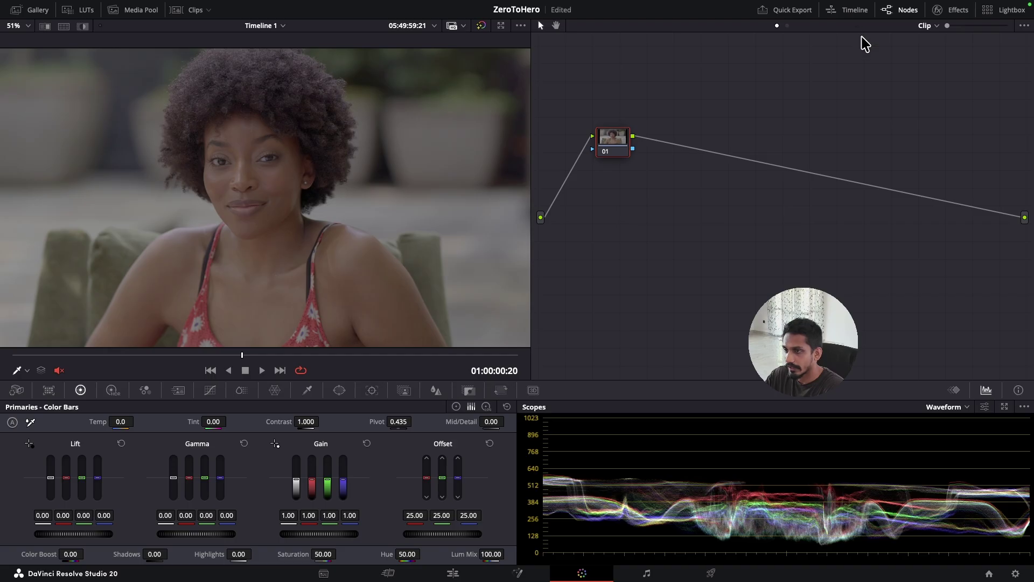
pyautogui.moveTo(619, 142); pyautogui.dragTo(616, 135)
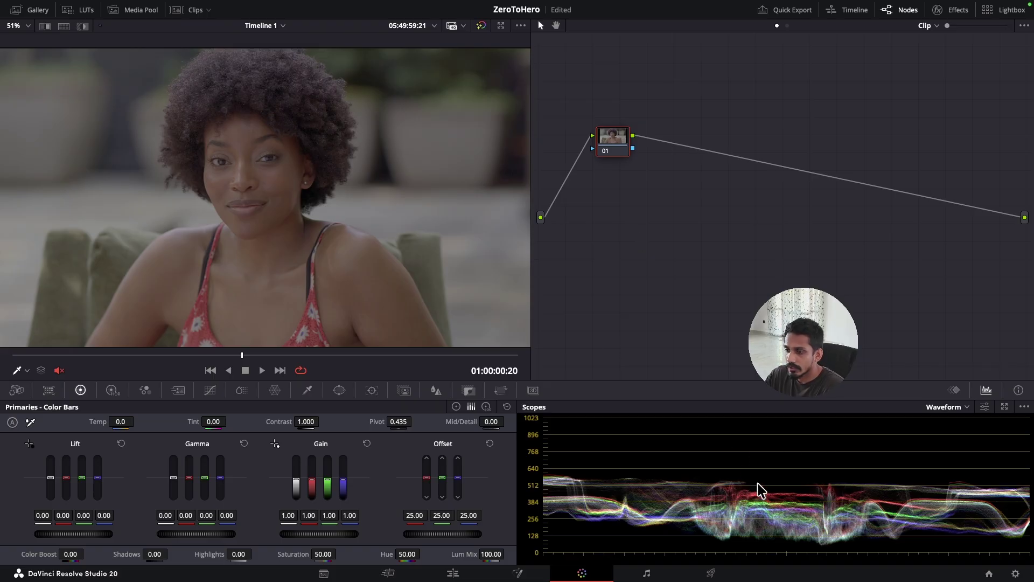
# Step: View the image in the Parade and Histogram scopes, and return the scope display to Waveform
pyautogui.click(959, 407)
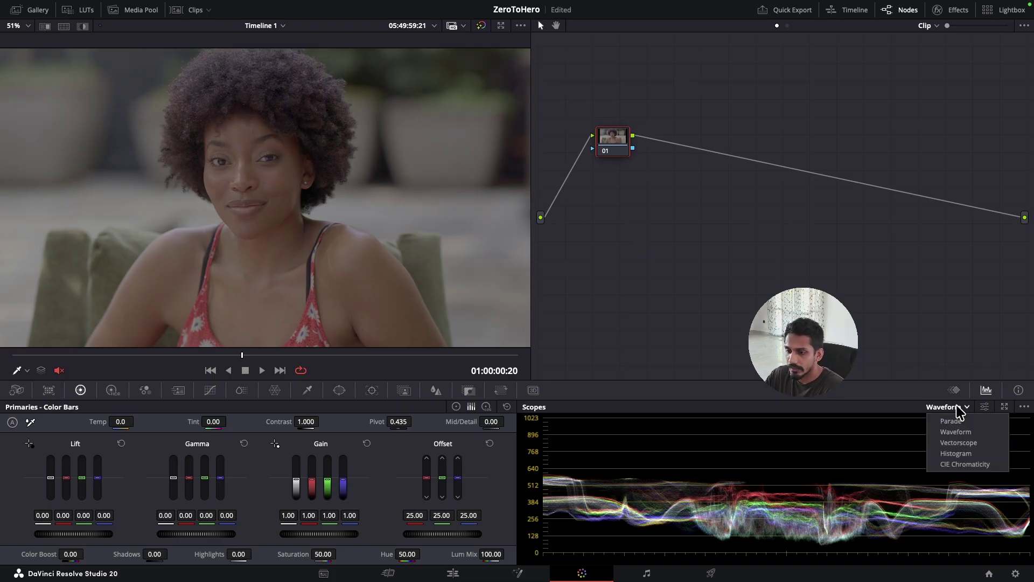
pyautogui.click(952, 421)
pyautogui.click(948, 407)
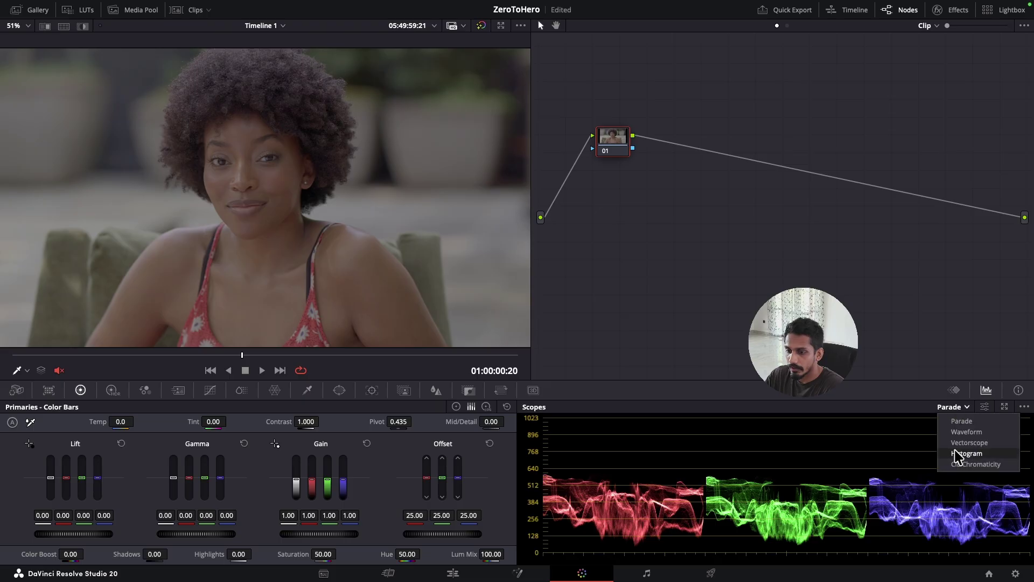
pyautogui.click(955, 453)
pyautogui.click(947, 408)
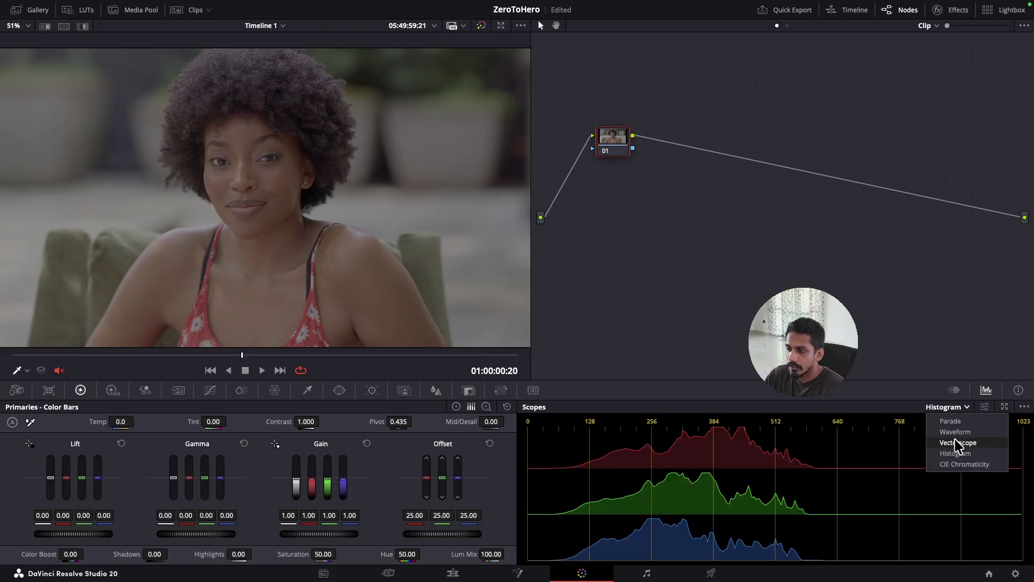
pyautogui.click(956, 433)
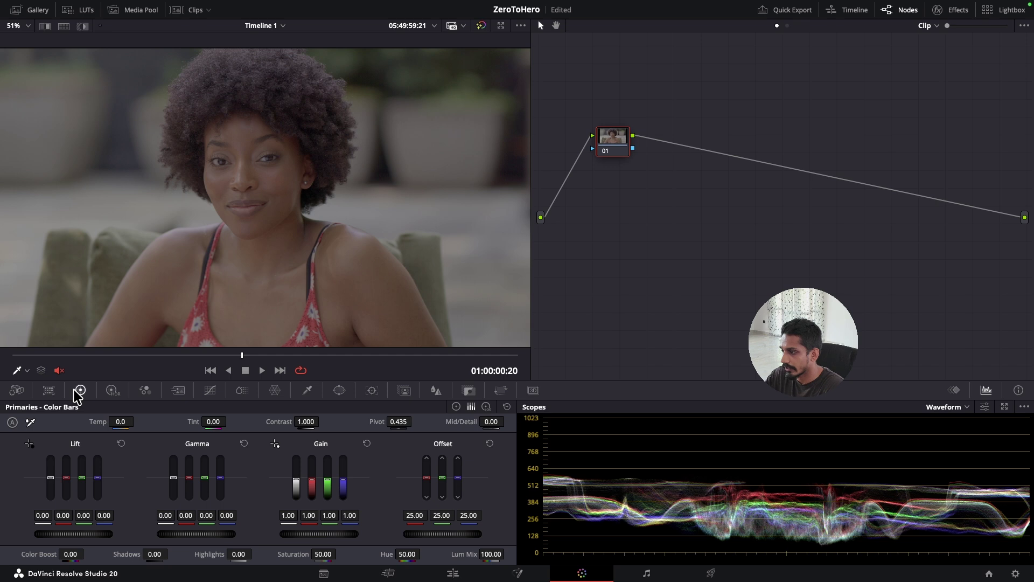
# Step: Switch the primaries controls to Color Wheels and shift node 01 closer to the node graph's source input
pyautogui.click(457, 406)
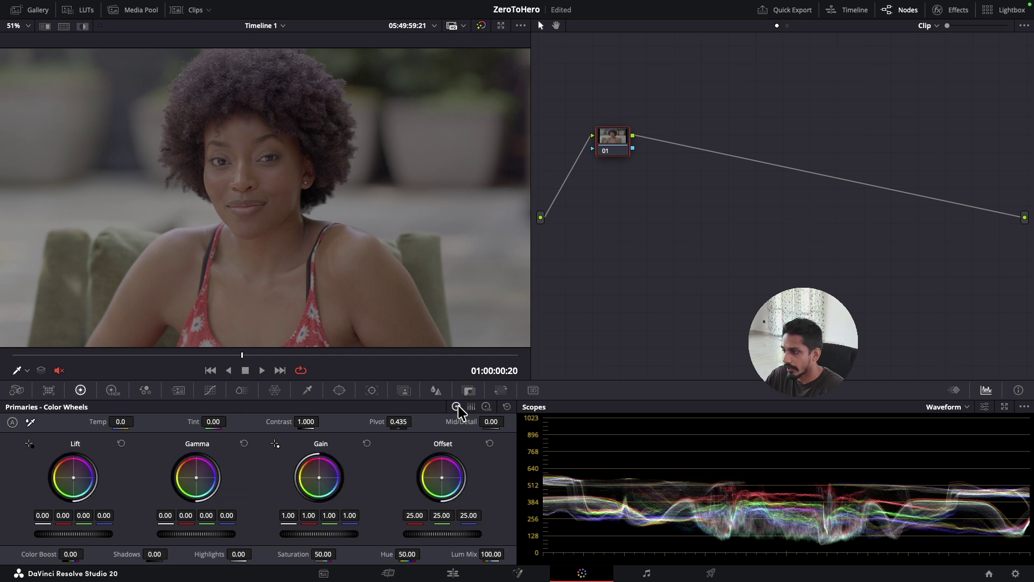
pyautogui.moveTo(621, 140); pyautogui.dragTo(588, 146)
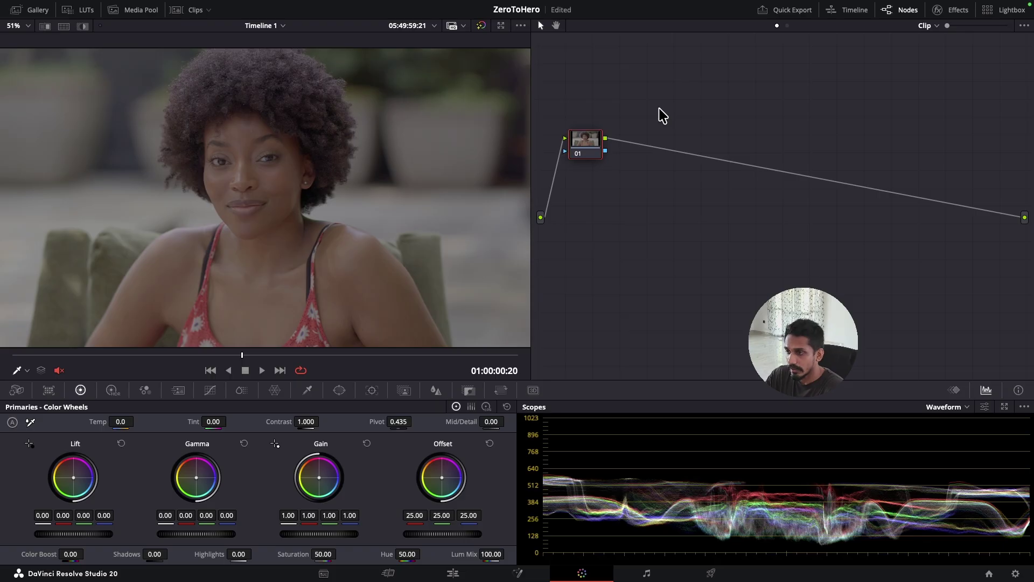
pyautogui.moveTo(594, 145); pyautogui.dragTo(597, 153)
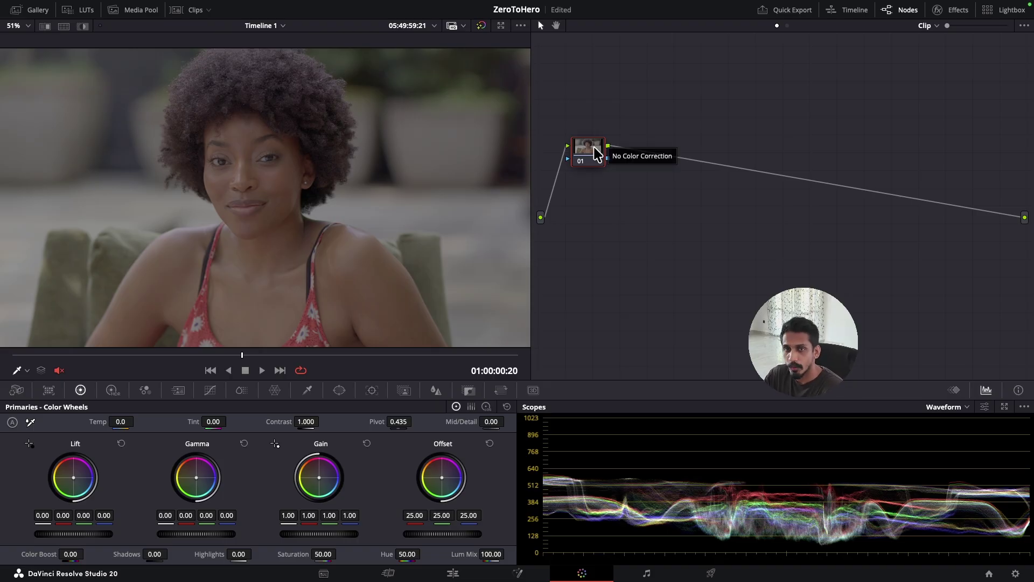
pyautogui.moveTo(595, 153); pyautogui.dragTo(588, 153)
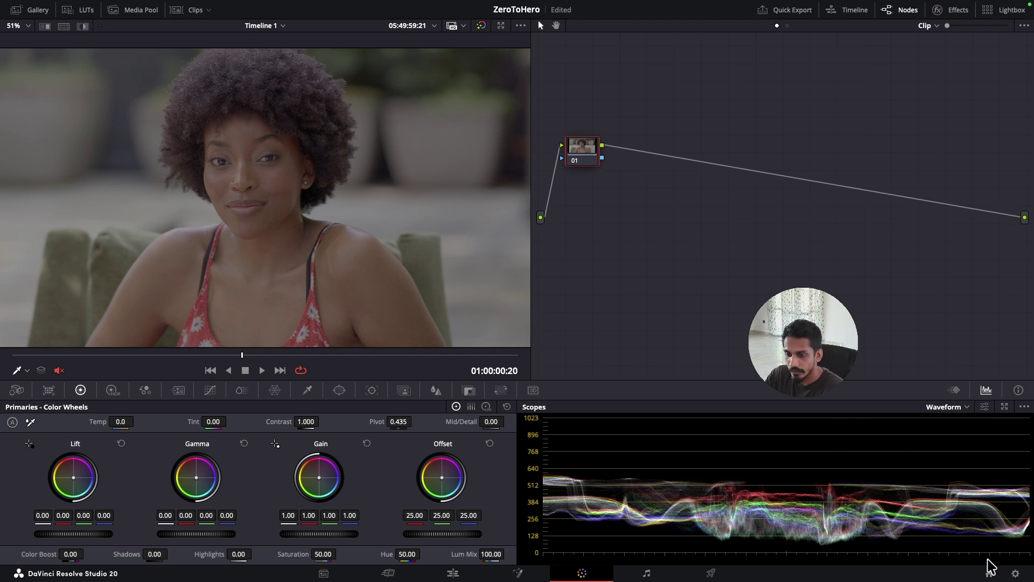
# Step: Review the project's color management settings, including the color spaces and 3D lookup table interpolation options, and leave without saving
pyautogui.click(1016, 573)
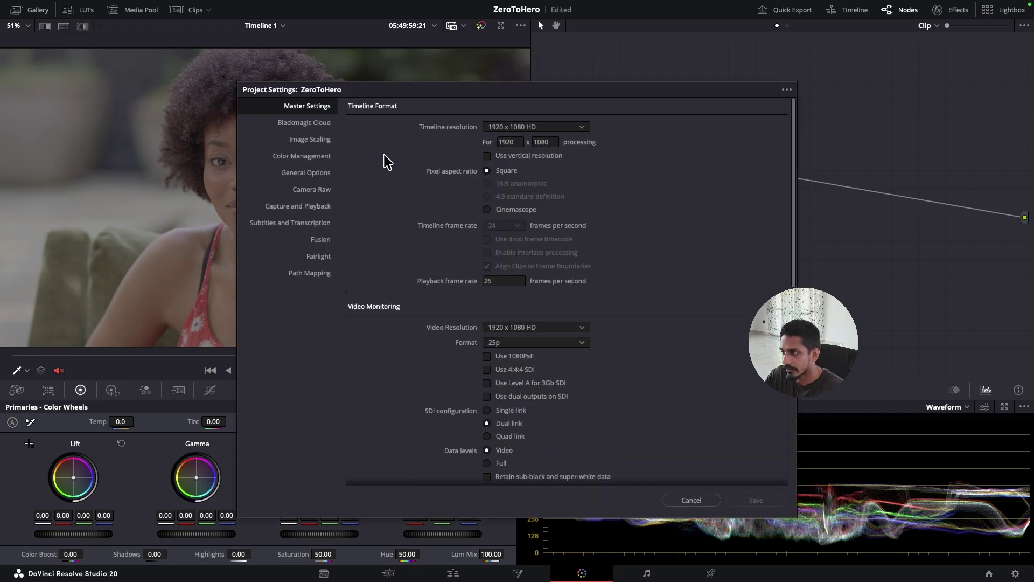
pyautogui.moveTo(418, 91)
pyautogui.mouseDown()
pyautogui.moveTo(435, 85)
pyautogui.moveTo(421, 78)
pyautogui.mouseUp()
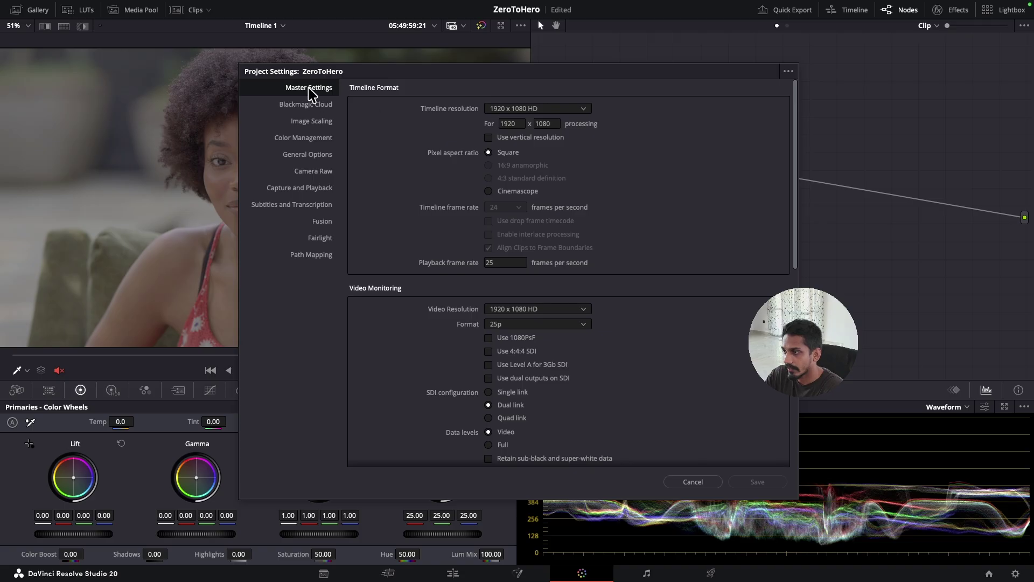
pyautogui.click(288, 141)
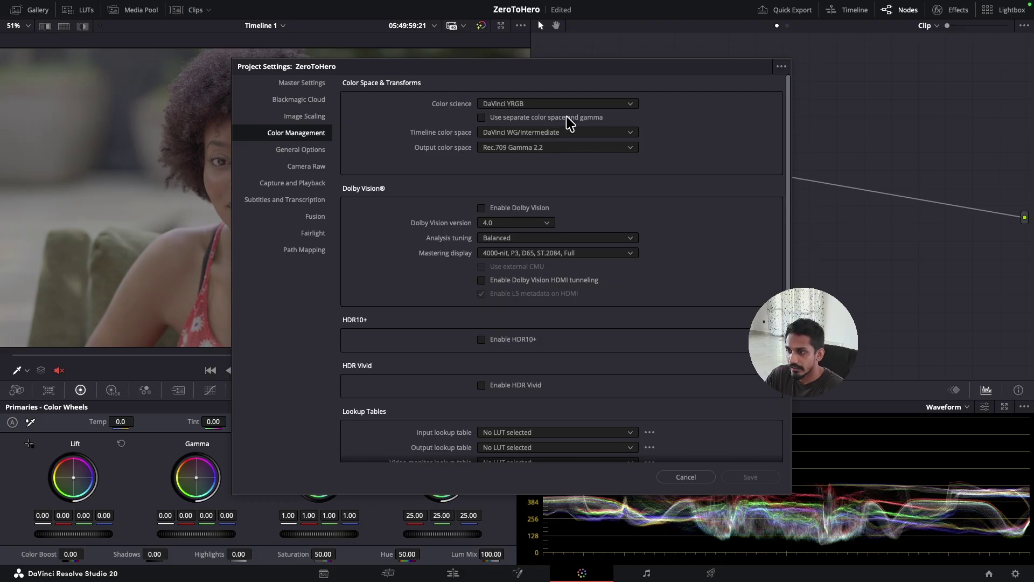
pyautogui.scroll(-3, 408, 219)
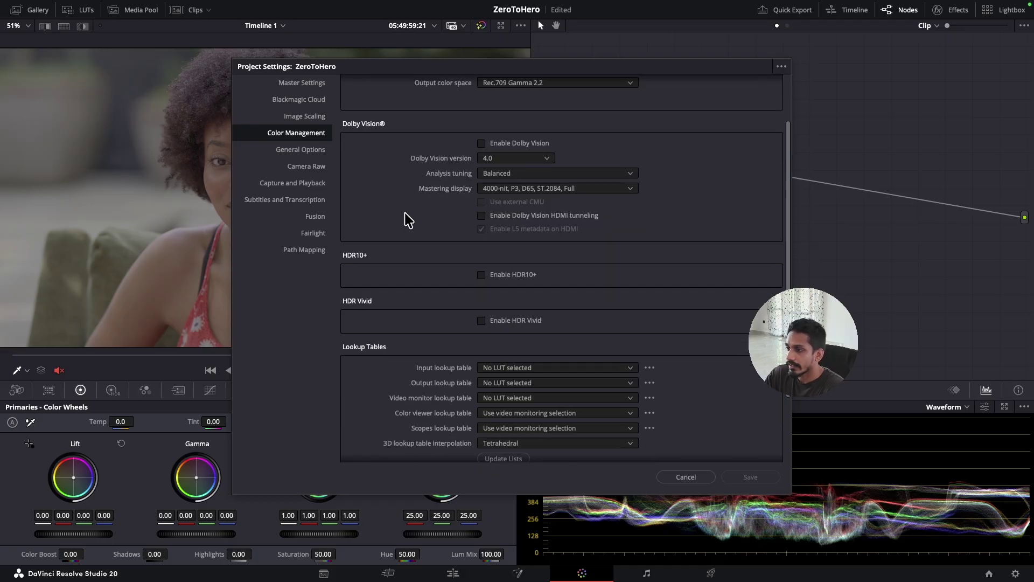
pyautogui.scroll(-3, 412, 214)
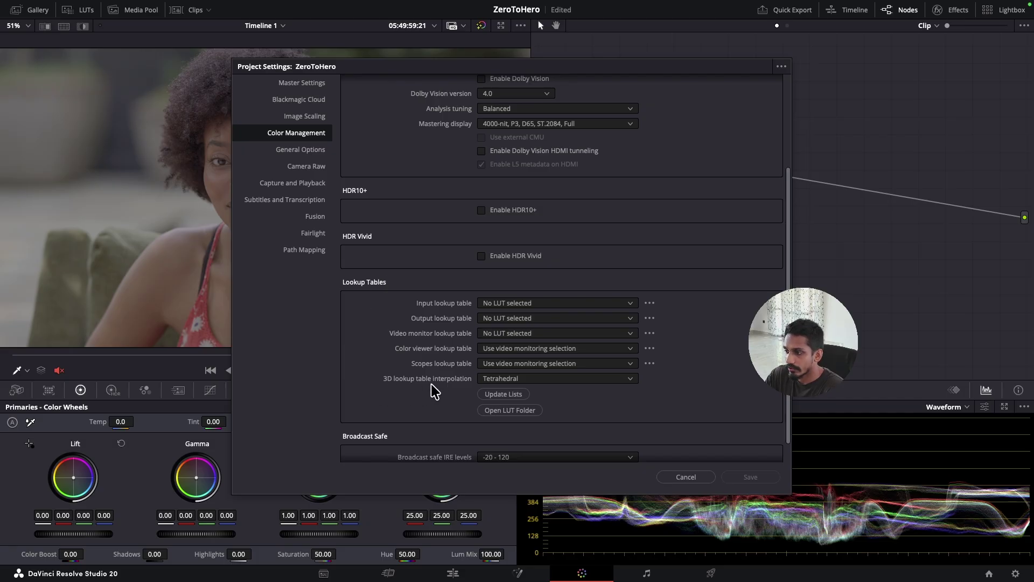
pyautogui.click(524, 379)
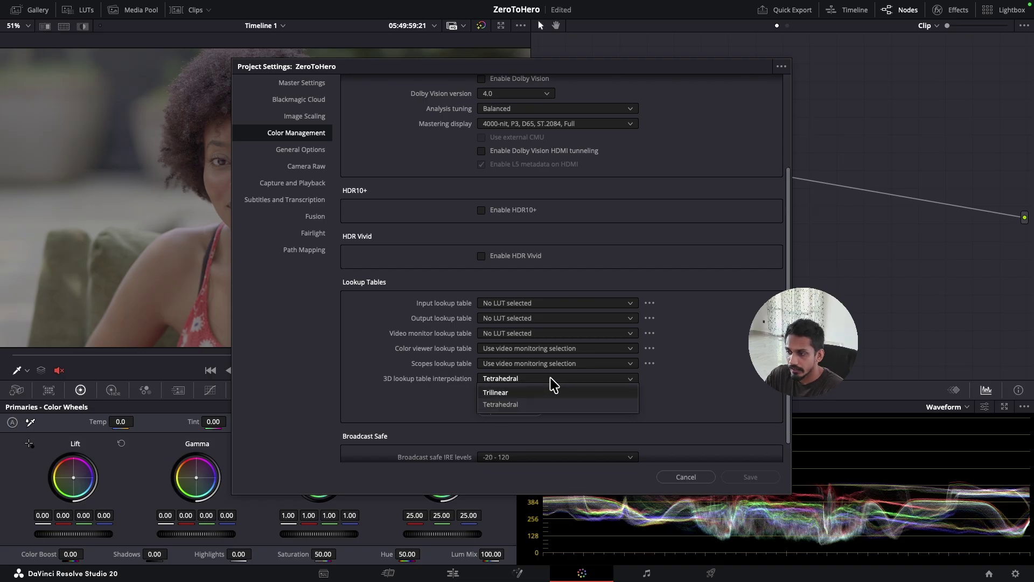
pyautogui.click(702, 390)
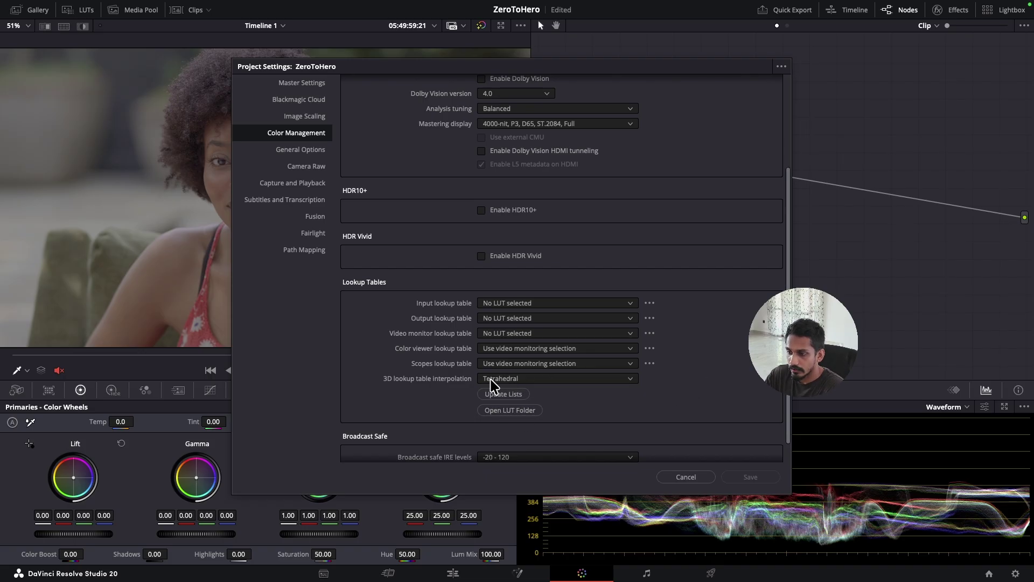
pyautogui.click(702, 477)
pyautogui.moveTo(581, 150)
pyautogui.mouseDown()
pyautogui.moveTo(593, 137)
pyautogui.moveTo(603, 144)
pyautogui.moveTo(589, 132)
pyautogui.mouseUp()
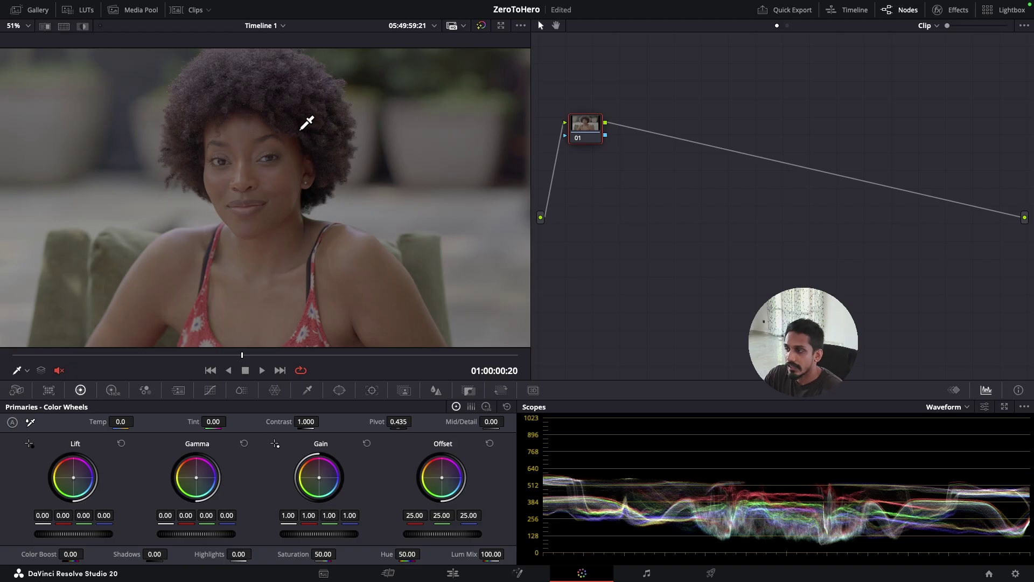
pyautogui.moveTo(593, 130); pyautogui.dragTo(595, 131)
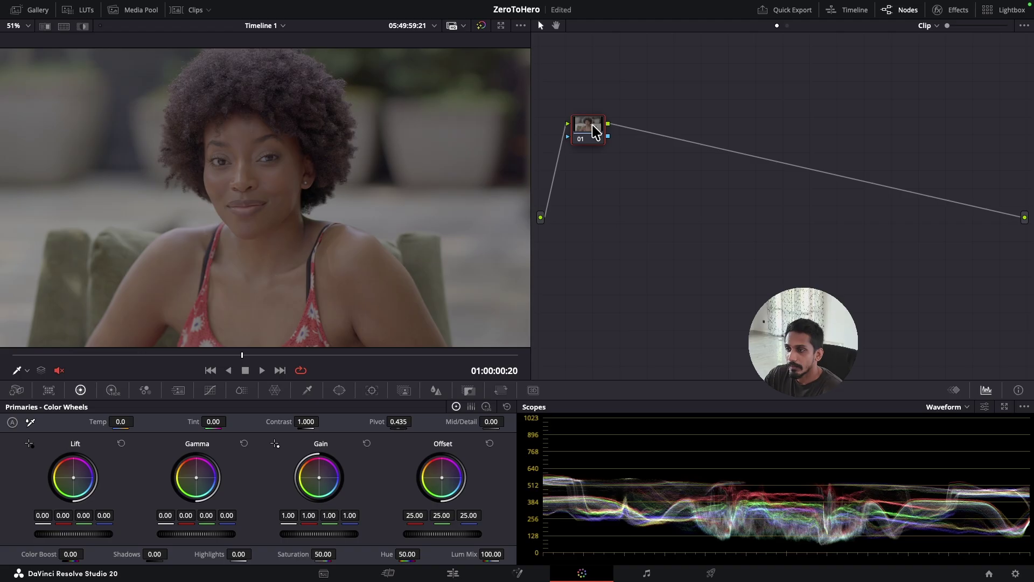
pyautogui.moveTo(595, 131)
pyautogui.mouseDown()
pyautogui.moveTo(595, 155)
pyautogui.moveTo(592, 146)
pyautogui.moveTo(576, 161)
pyautogui.moveTo(596, 141)
pyautogui.moveTo(586, 146)
pyautogui.mouseUp()
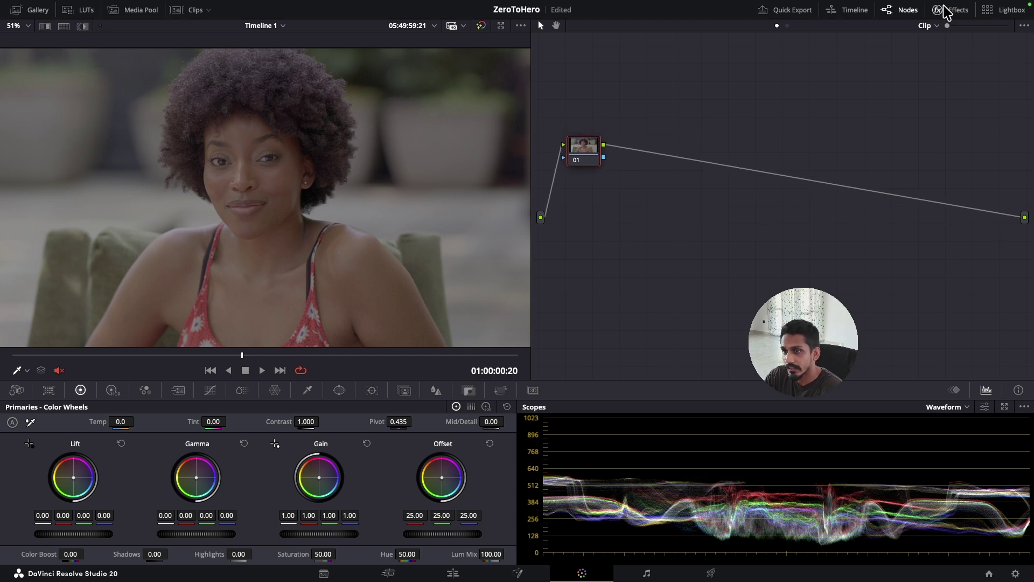
pyautogui.moveTo(594, 147); pyautogui.dragTo(585, 157)
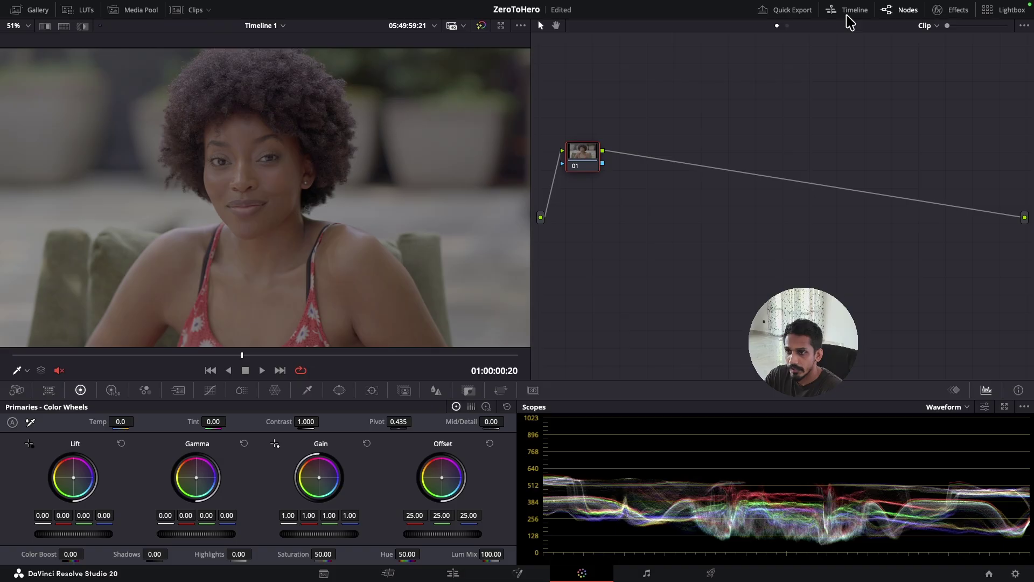
# Step: Search the effects library for "color s" and apply the Color Space Transform effect to node 01
pyautogui.click(955, 11)
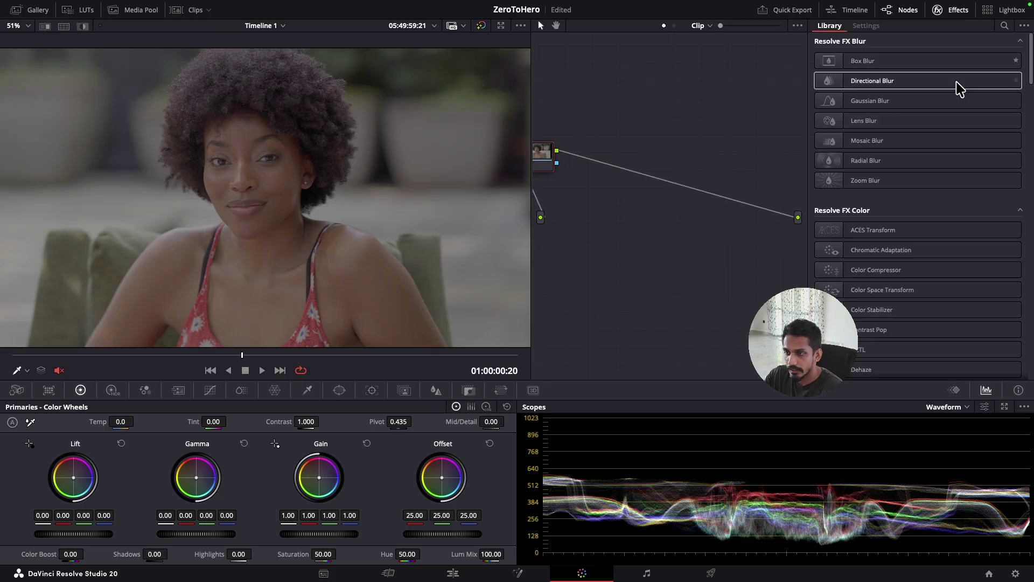
pyautogui.click(1004, 27)
pyautogui.write('co')
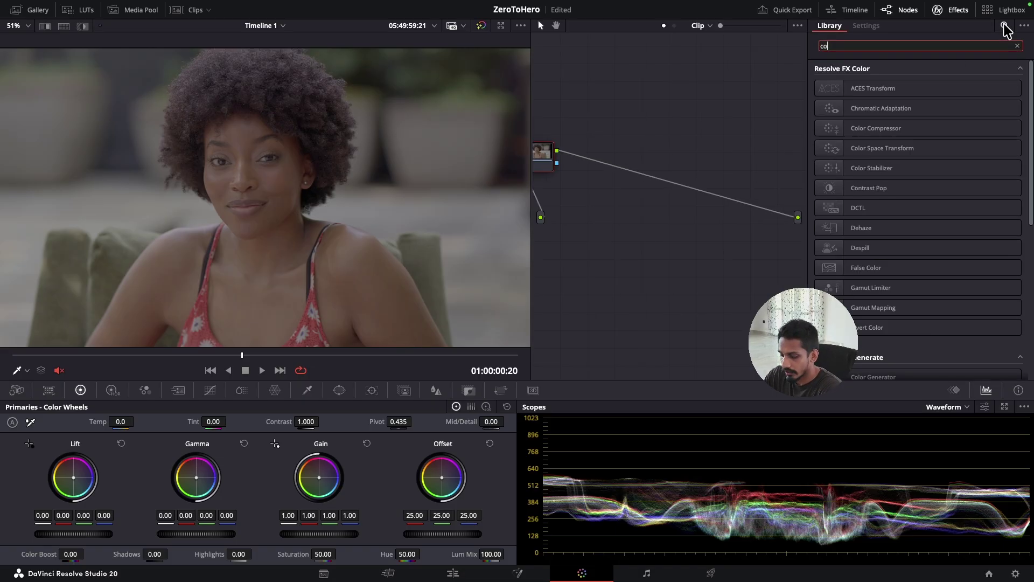
pyautogui.write('lor s')
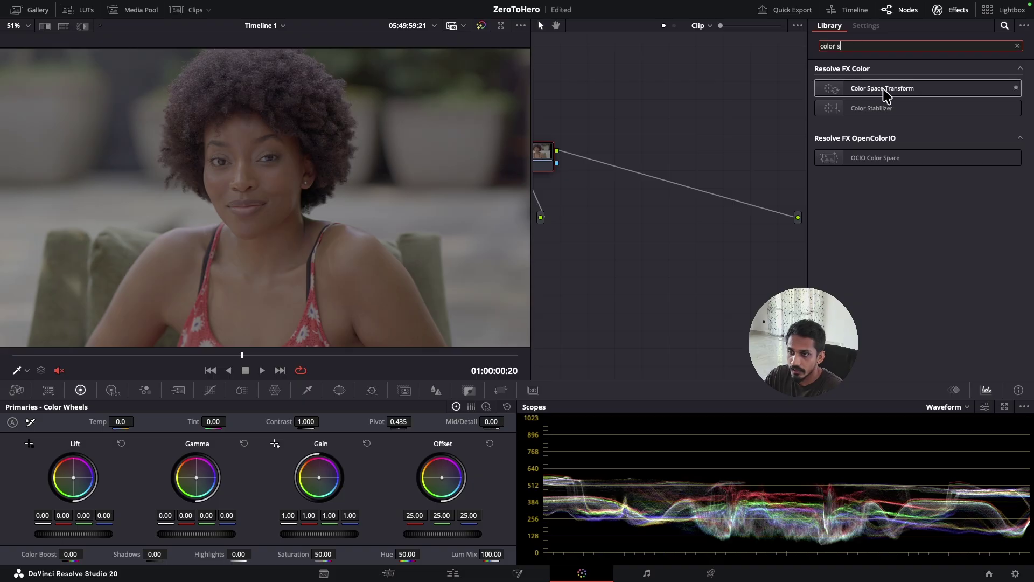
pyautogui.moveTo(898, 93); pyautogui.dragTo(571, 154)
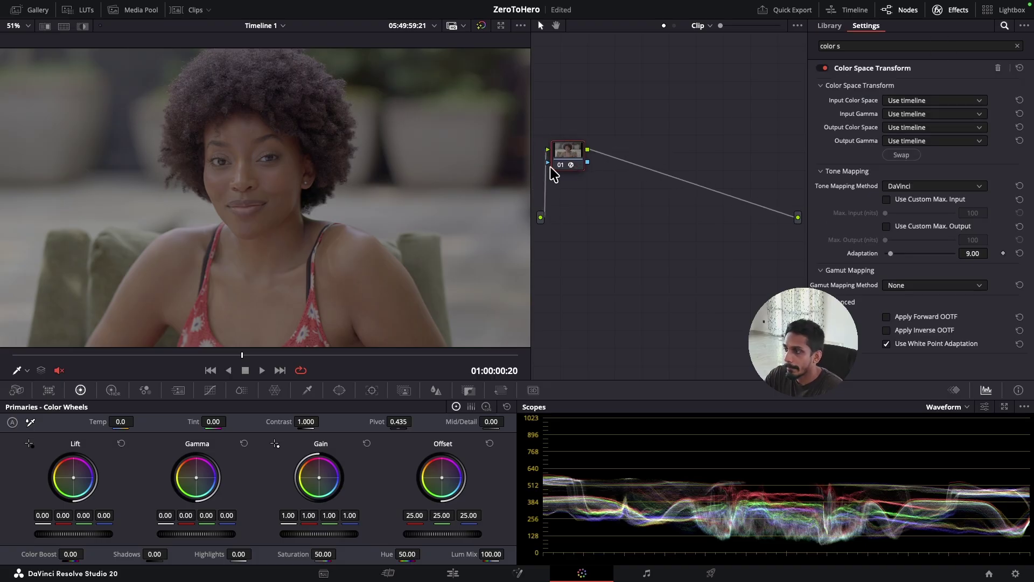
# Step: Set the input color space and input gamma of node 01's Color Space Transform to Rec.709
pyautogui.click(915, 101)
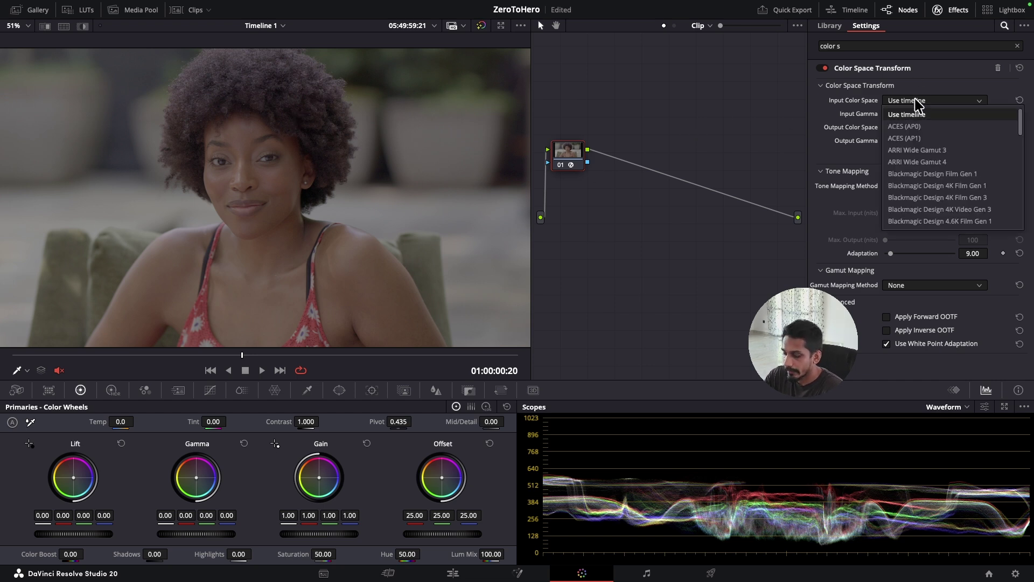
pyautogui.press('r')
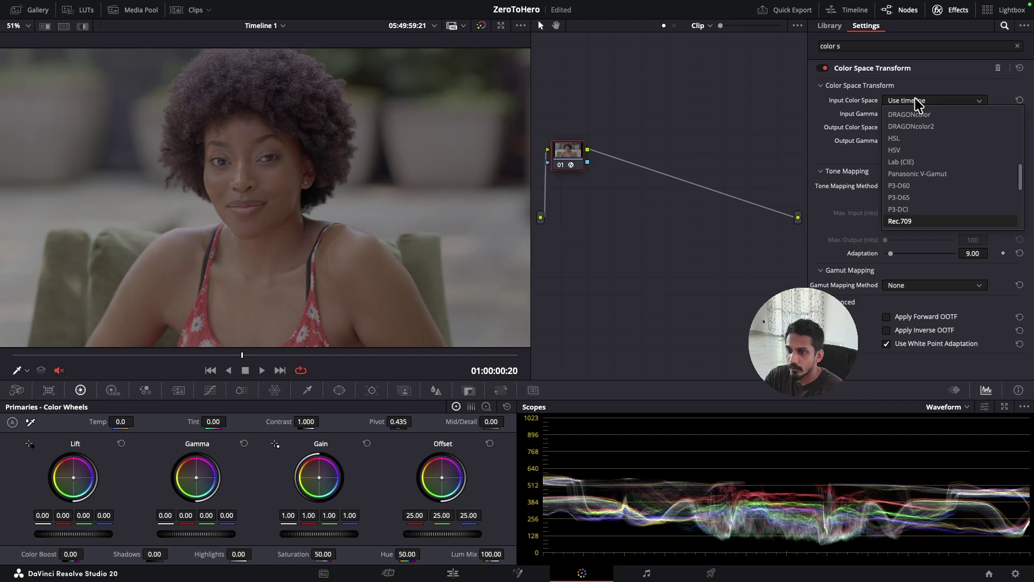
pyautogui.click(921, 220)
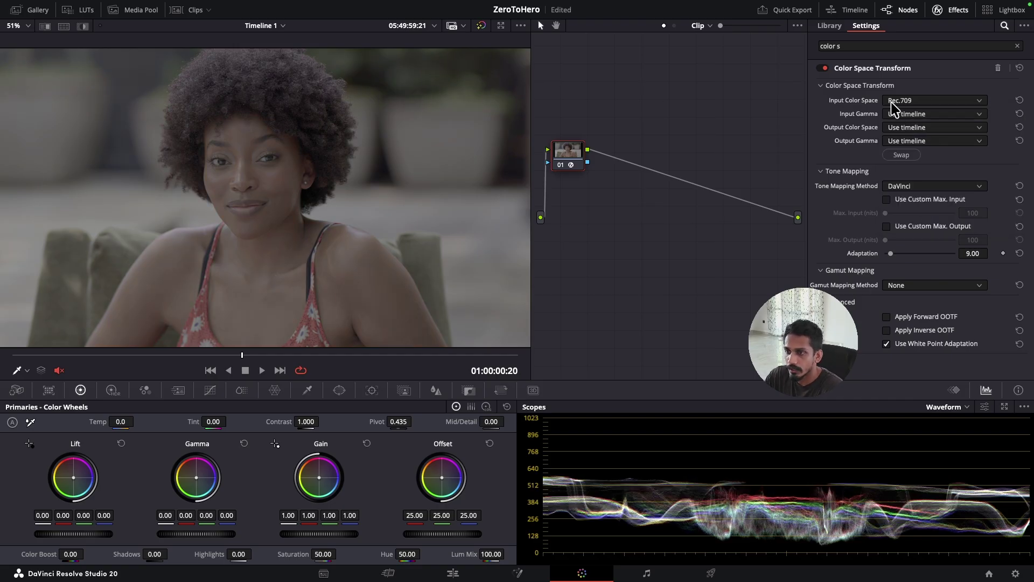
pyautogui.click(909, 114)
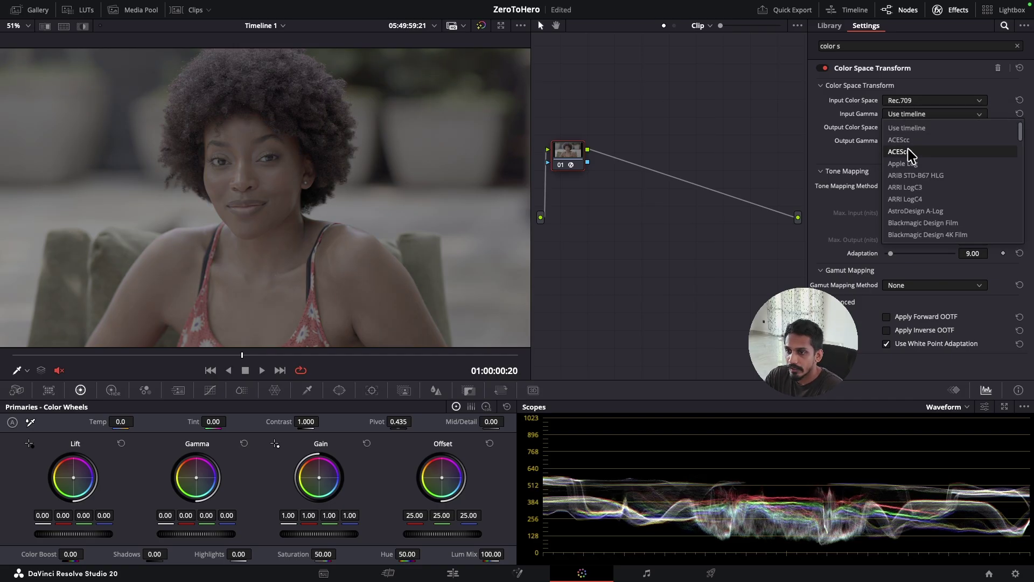
pyautogui.scroll(-10, 913, 162)
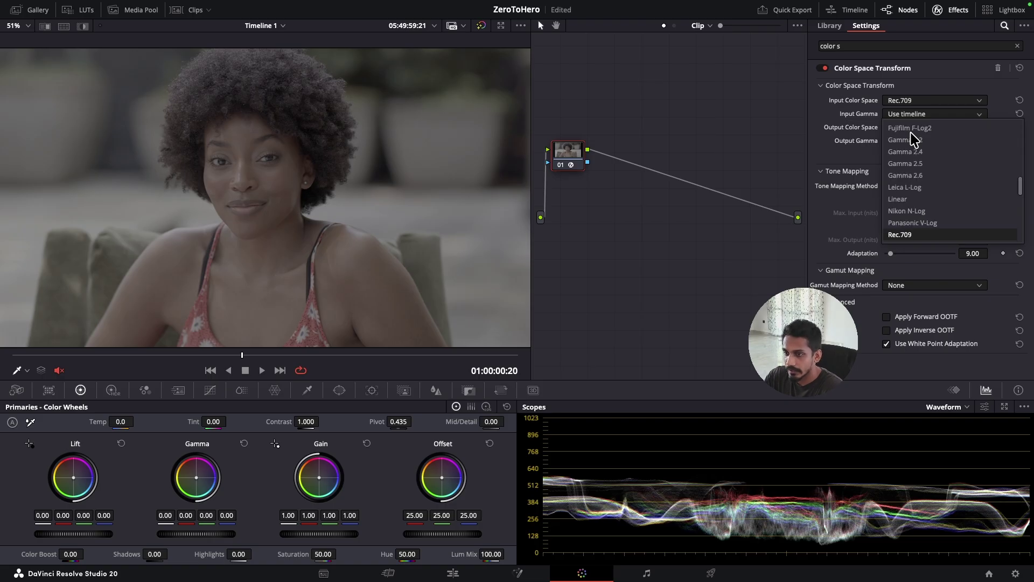
pyautogui.click(916, 233)
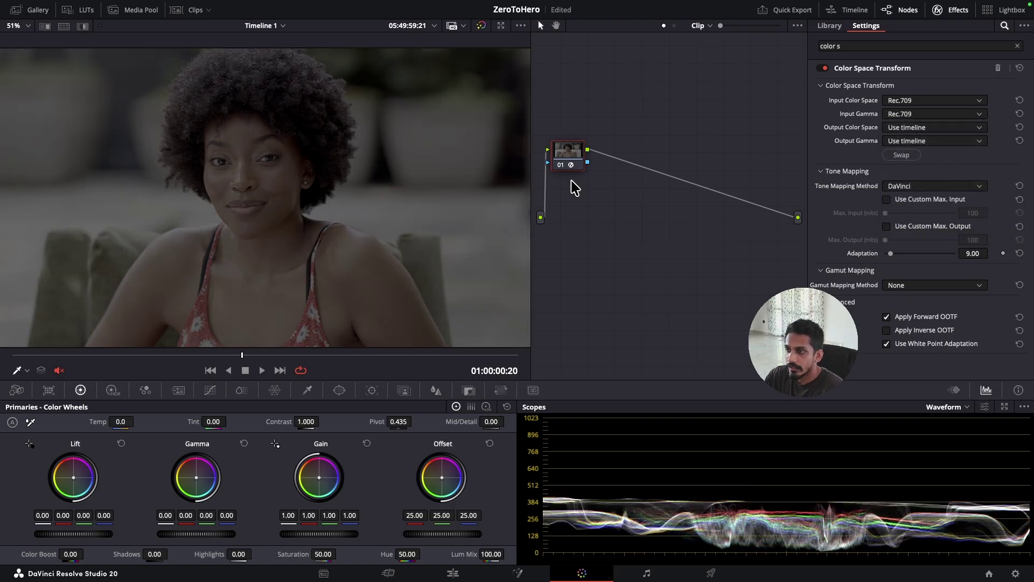
pyautogui.moveTo(572, 146); pyautogui.dragTo(574, 151)
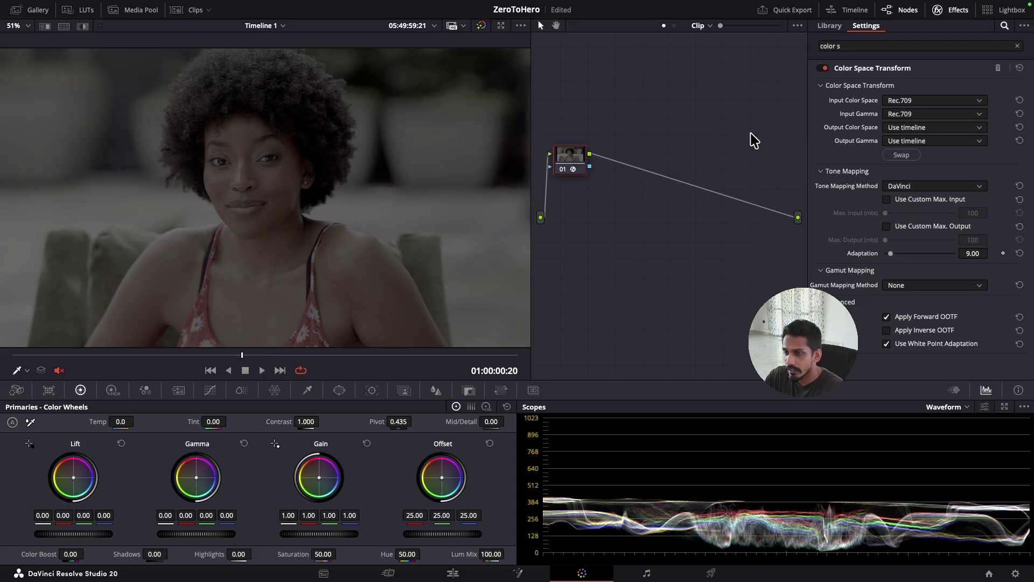
# Step: Set node 01's output color space to DaVinci Wide Gamut and its output gamma to DaVinci Intermediate
pyautogui.click(917, 128)
pyautogui.scroll(-3, 937, 249)
pyautogui.click(936, 250)
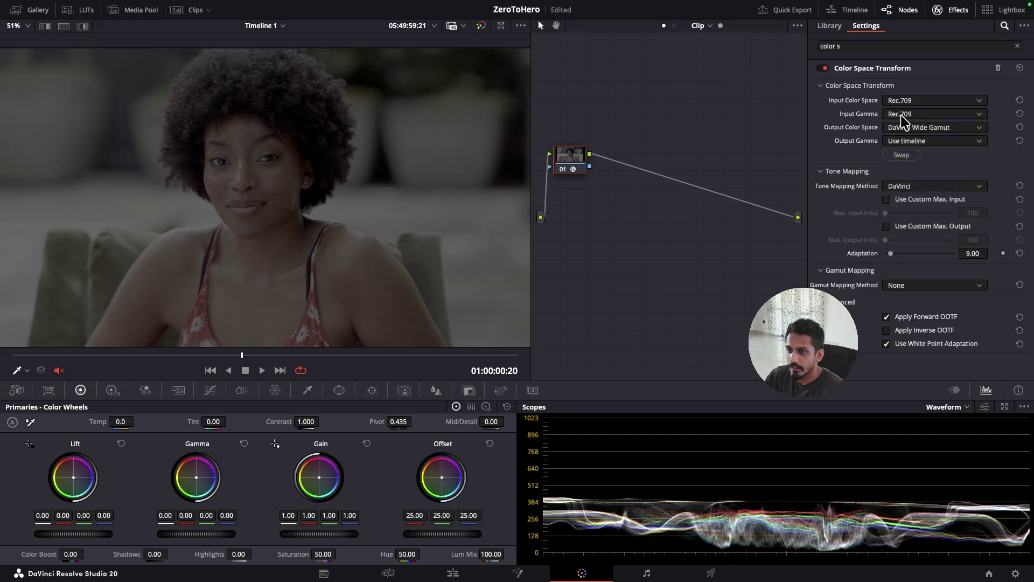
pyautogui.click(912, 141)
pyautogui.scroll(-3, 911, 151)
pyautogui.click(921, 262)
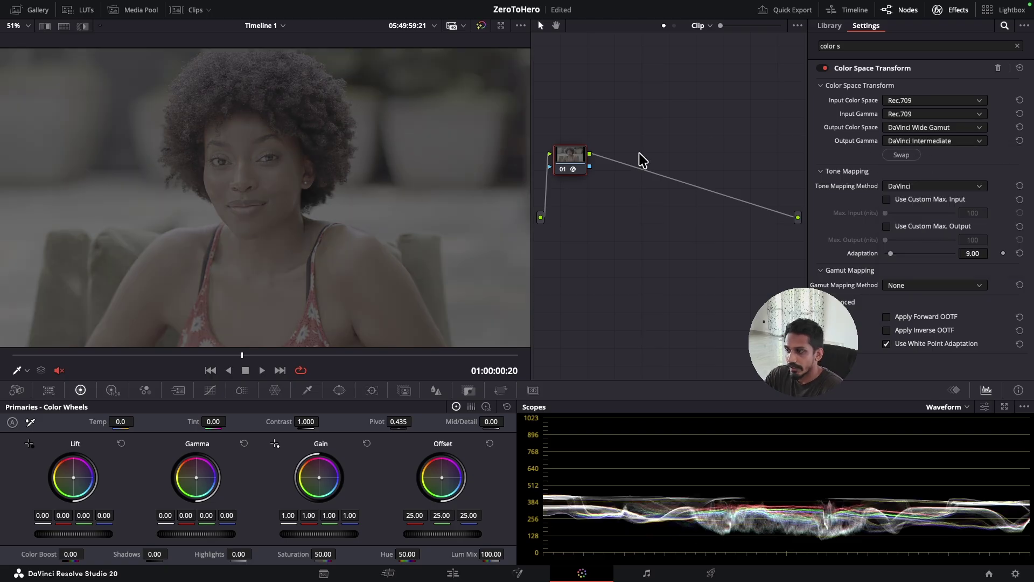
pyautogui.moveTo(570, 157); pyautogui.dragTo(581, 166)
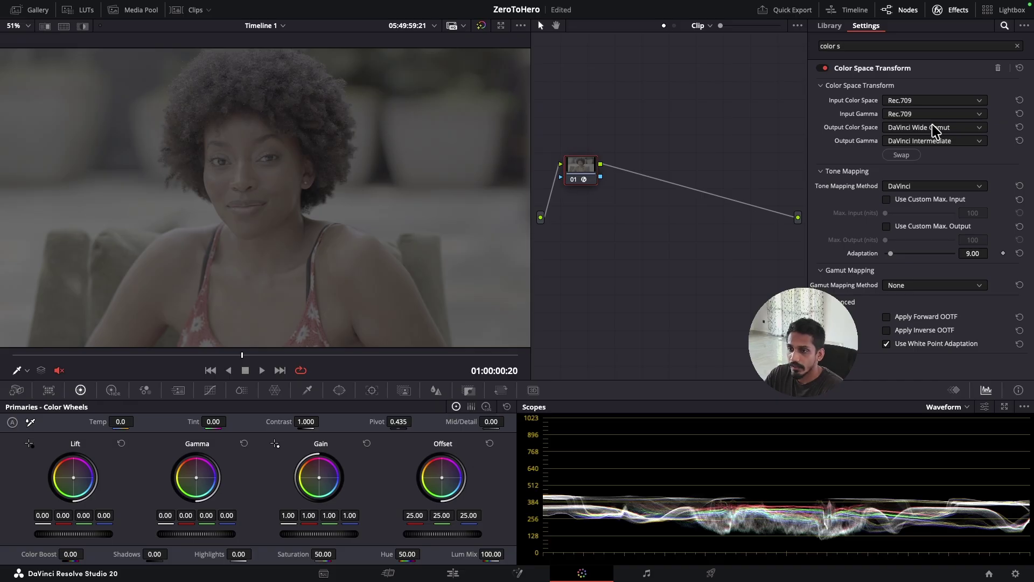
# Step: Label node 01 "In CST" and shift it slightly within the node graph
pyautogui.moveTo(580, 171)
pyautogui.mouseDown()
pyautogui.moveTo(619, 171)
pyautogui.moveTo(598, 159)
pyautogui.moveTo(591, 169)
pyautogui.moveTo(591, 159)
pyautogui.mouseUp()
pyautogui.rightClick(592, 158)
pyautogui.rightClick(591, 159)
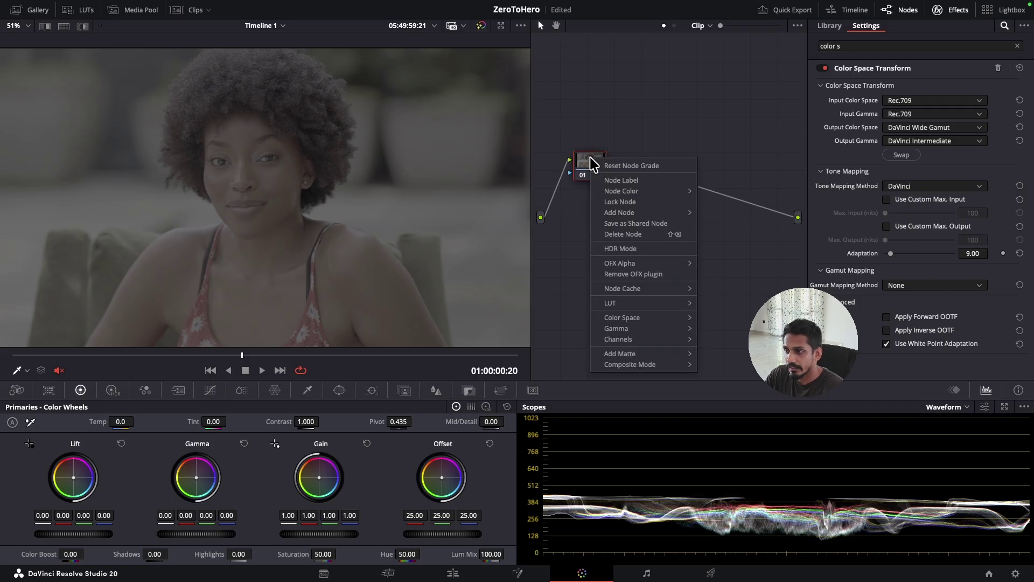
pyautogui.click(623, 180)
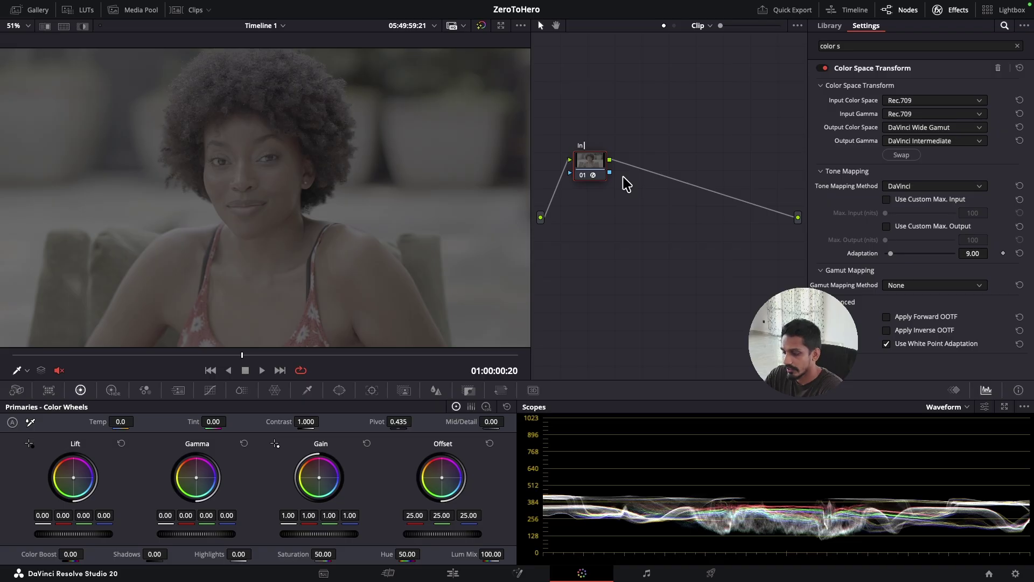
pyautogui.press('Return')
pyautogui.moveTo(584, 167); pyautogui.dragTo(603, 176)
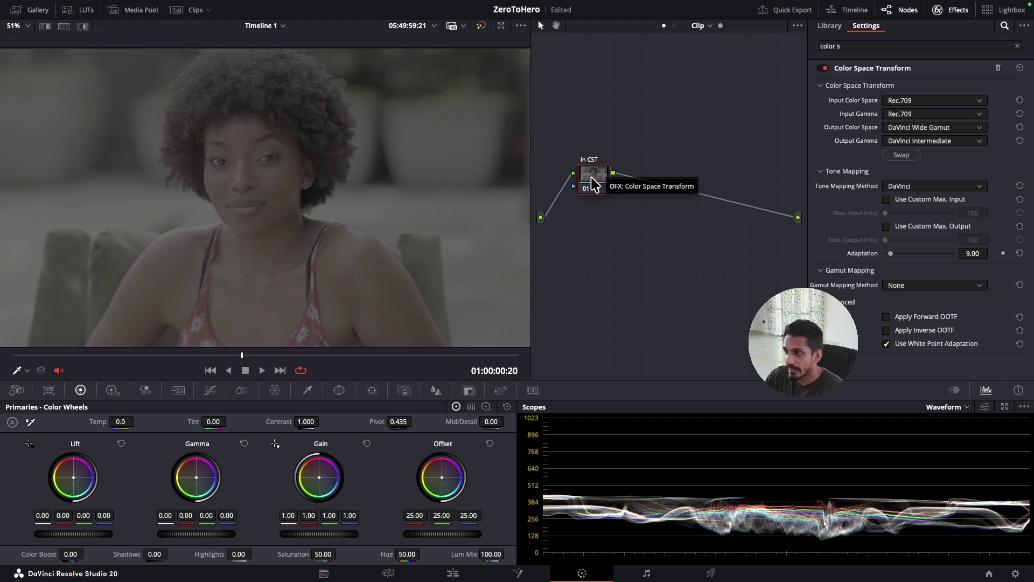
pyautogui.moveTo(592, 177); pyautogui.dragTo(588, 169)
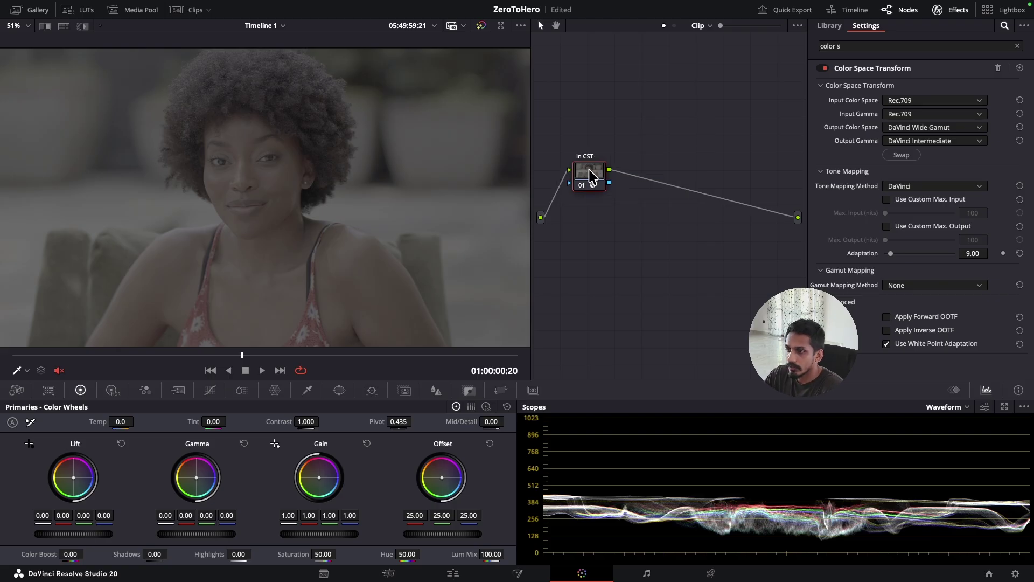
# Step: Add a serial node after the In CST node and delete it again
pyautogui.rightClick(590, 170)
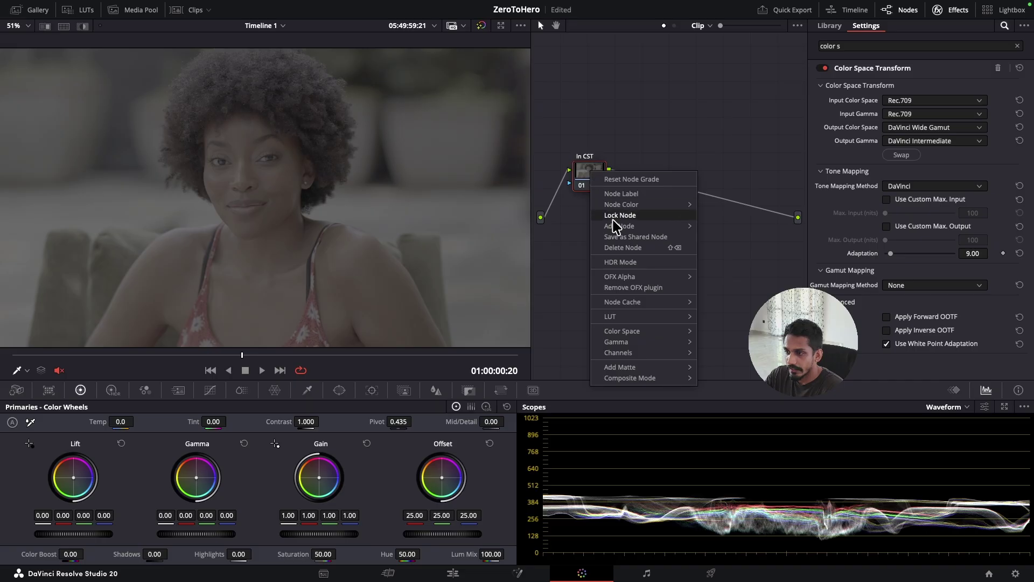
pyautogui.moveTo(618, 227)
pyautogui.click(743, 227)
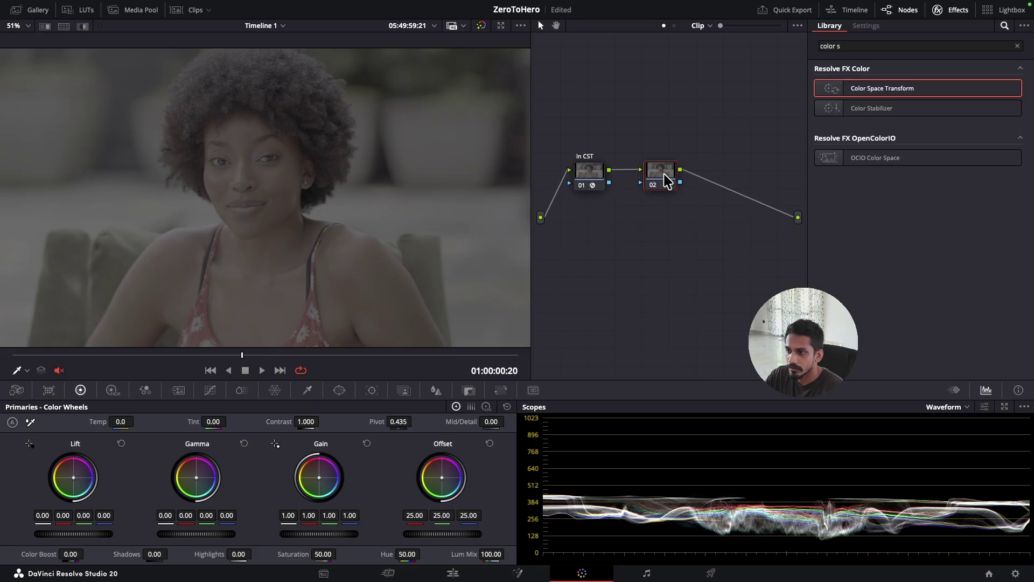
pyautogui.moveTo(668, 182); pyautogui.dragTo(657, 180)
pyautogui.press('Delete')
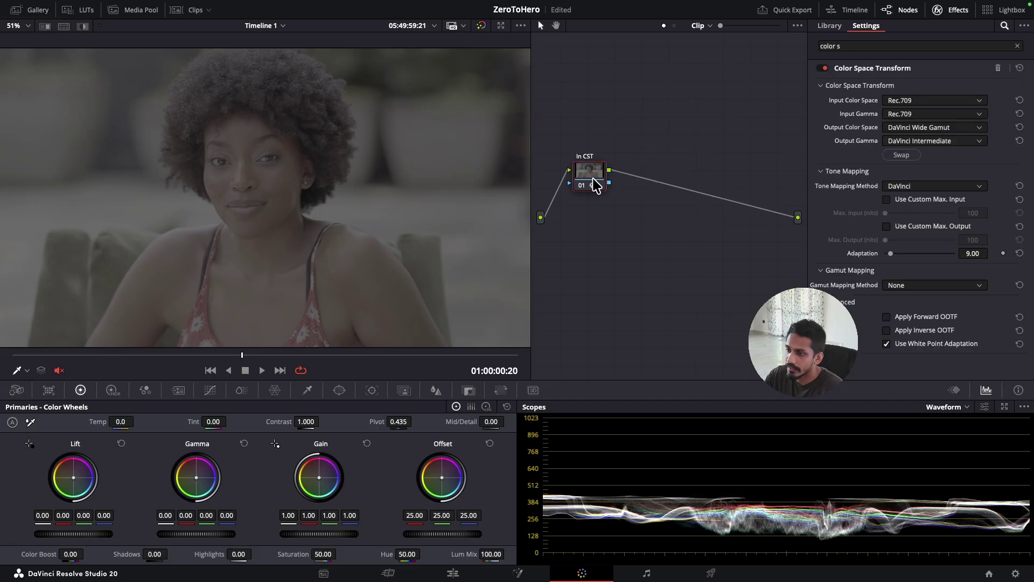
# Step: Add serial node 02 after the In CST node and apply the Color Space Transform effect to it
pyautogui.hotkey('alt', 's')
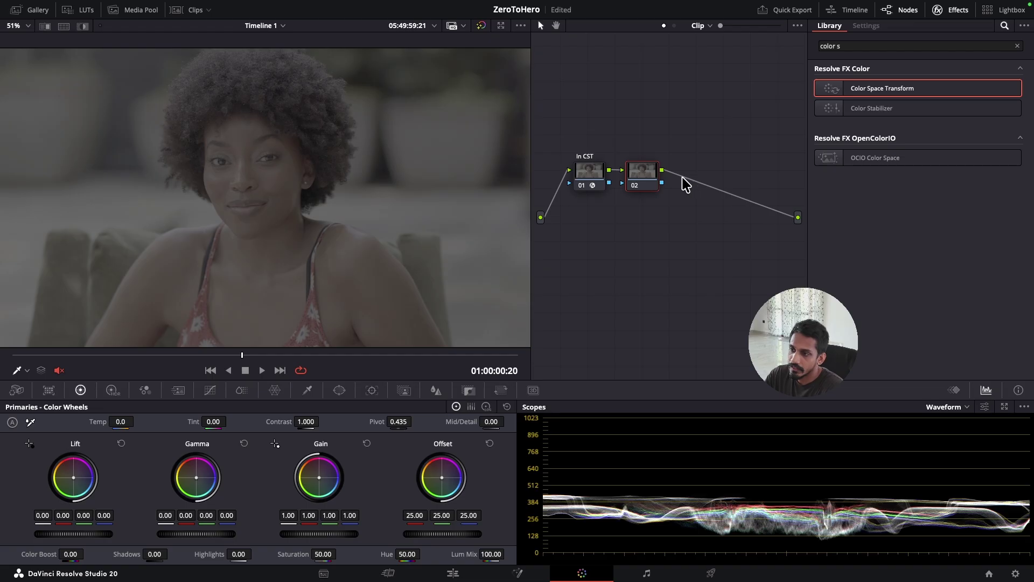
pyautogui.moveTo(643, 181); pyautogui.dragTo(654, 179)
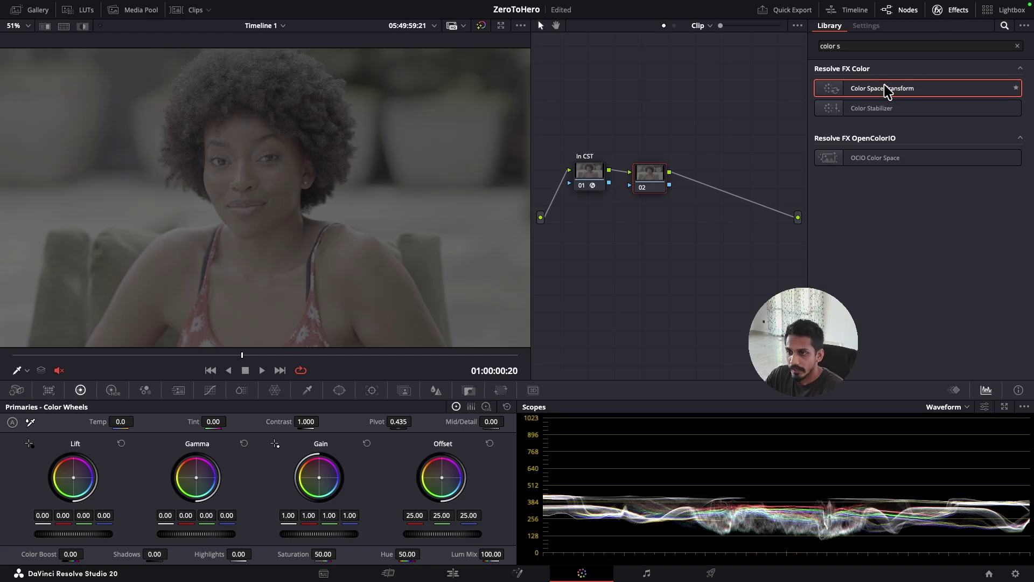
pyautogui.moveTo(854, 97); pyautogui.dragTo(655, 180)
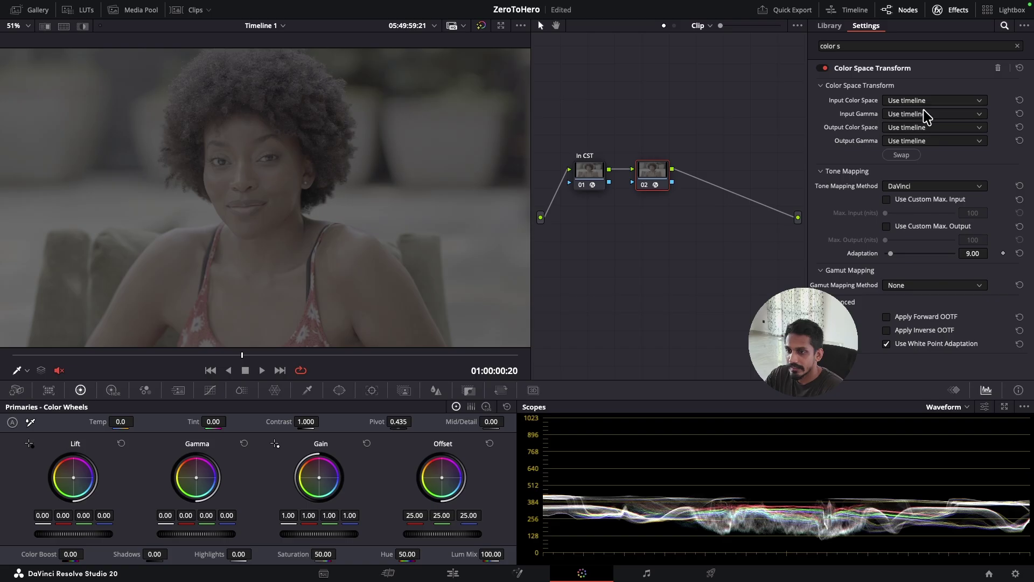
# Step: Check the In CST node's transform settings and label node 02 "Out CST"
pyautogui.click(589, 175)
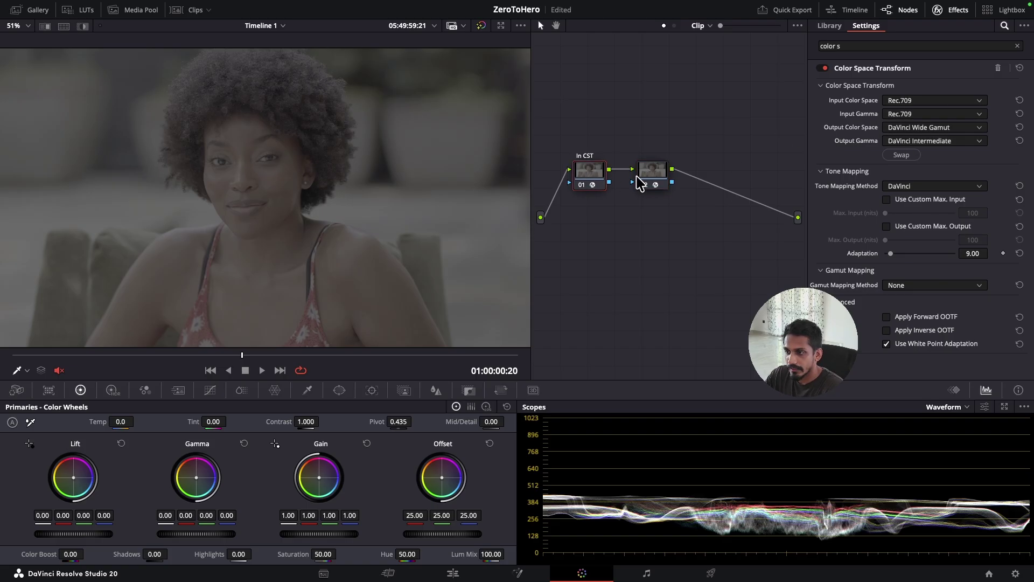
pyautogui.moveTo(655, 176); pyautogui.dragTo(664, 171)
pyautogui.rightClick(663, 171)
pyautogui.click(722, 196)
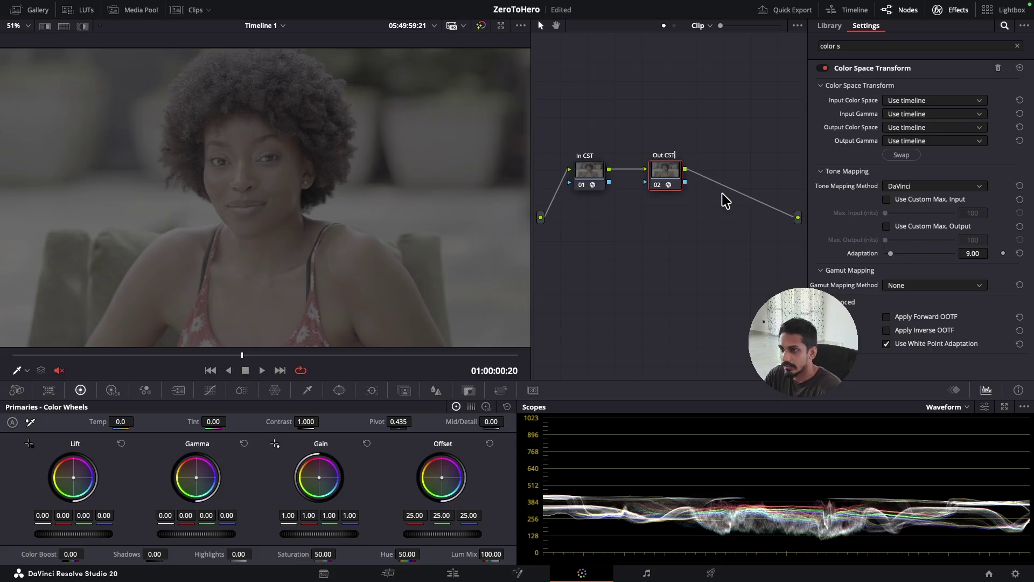
pyautogui.hotkey('ctrl', 'z')
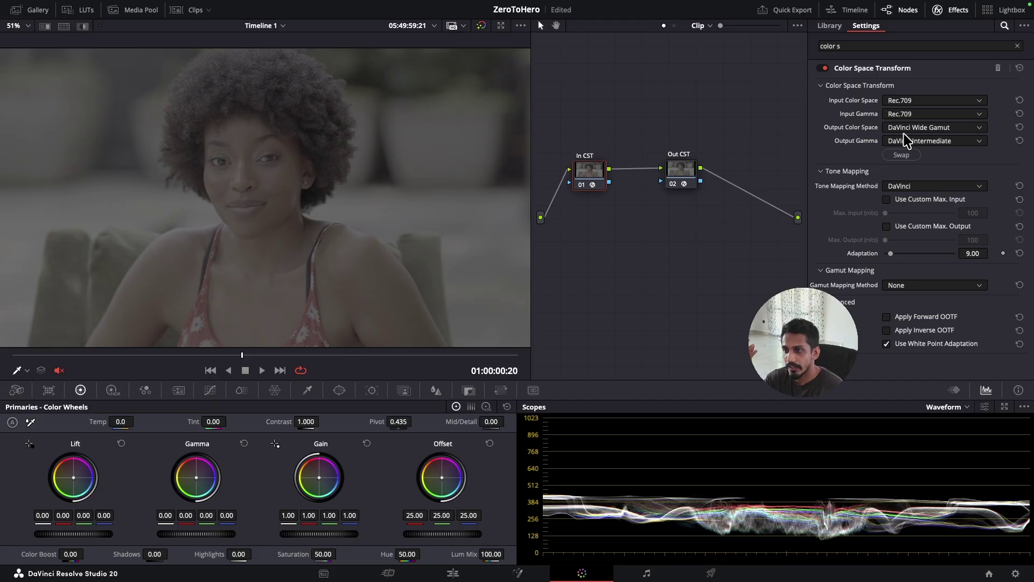
# Step: Set the Out CST node's input color space to DaVinci Wide Gamut and input gamma to DaVinci Intermediate
pyautogui.click(681, 175)
pyautogui.click(918, 103)
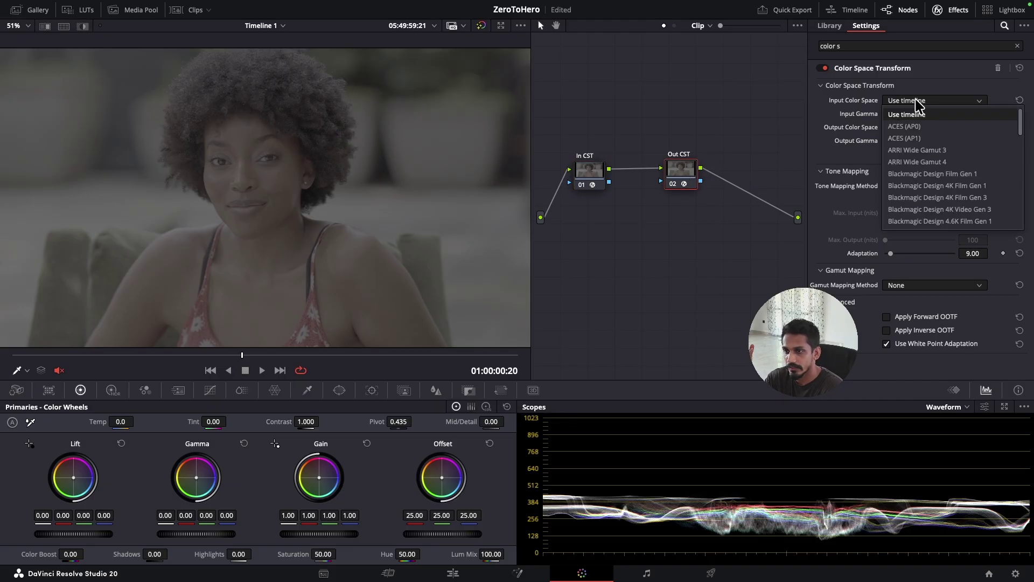
pyautogui.scroll(-5, 918, 105)
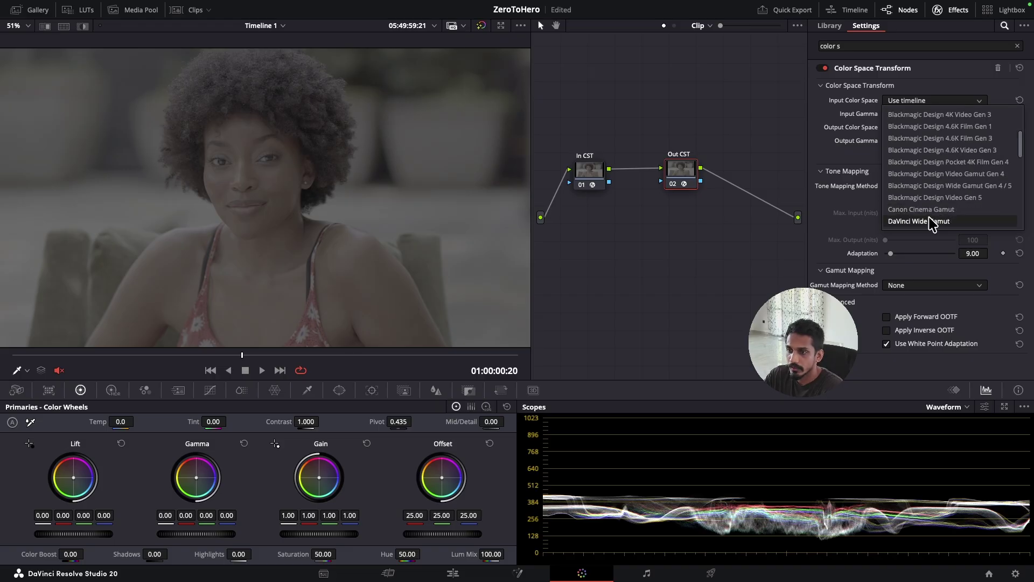
pyautogui.click(928, 223)
pyautogui.click(919, 114)
pyautogui.scroll(-5, 922, 135)
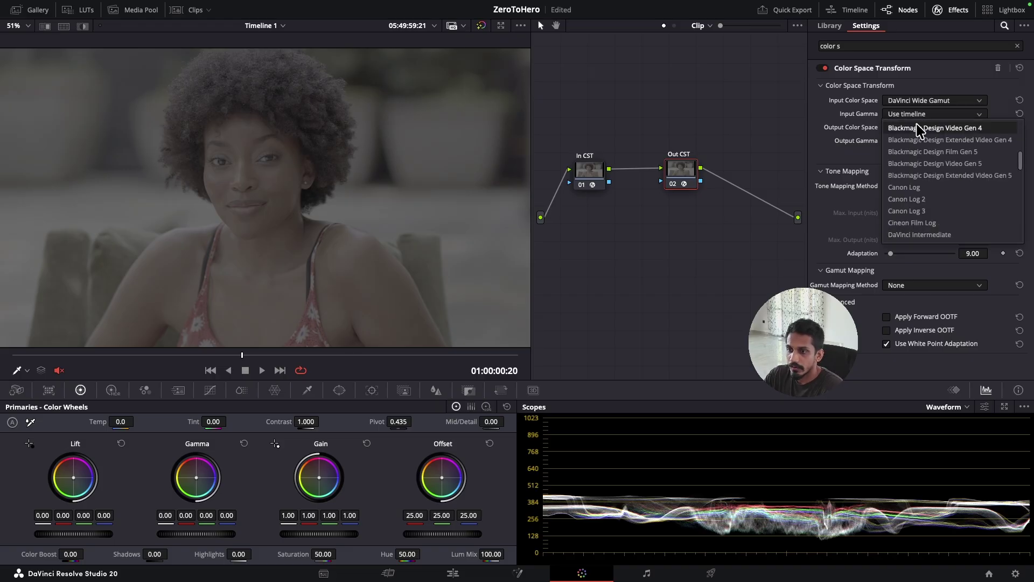
pyautogui.click(933, 235)
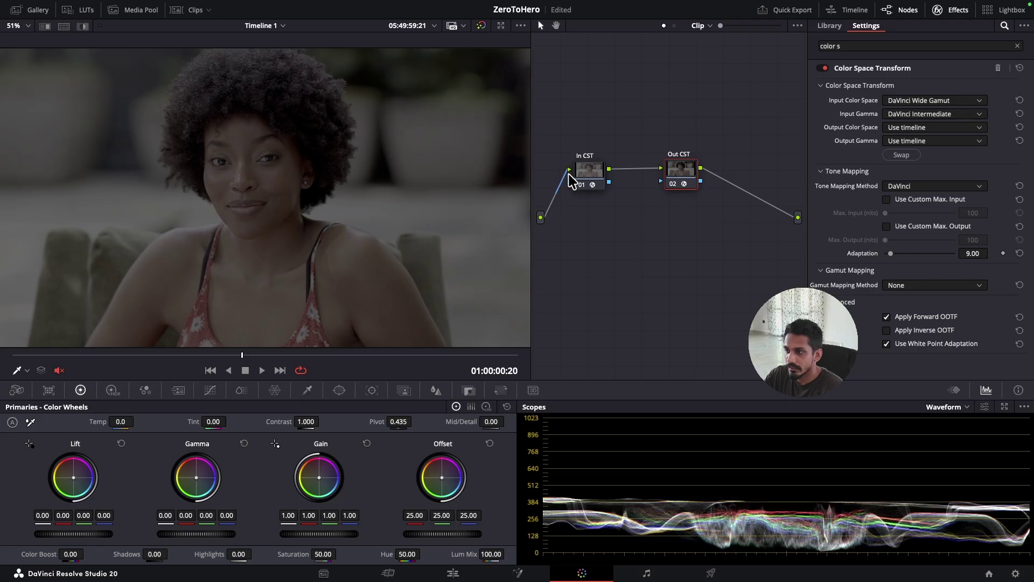
# Step: Space the In CST and Out CST nodes farther apart, with Out CST near the graph's final output
pyautogui.moveTo(697, 171); pyautogui.dragTo(732, 176)
pyautogui.moveTo(591, 171); pyautogui.dragTo(586, 173)
pyautogui.click(726, 178)
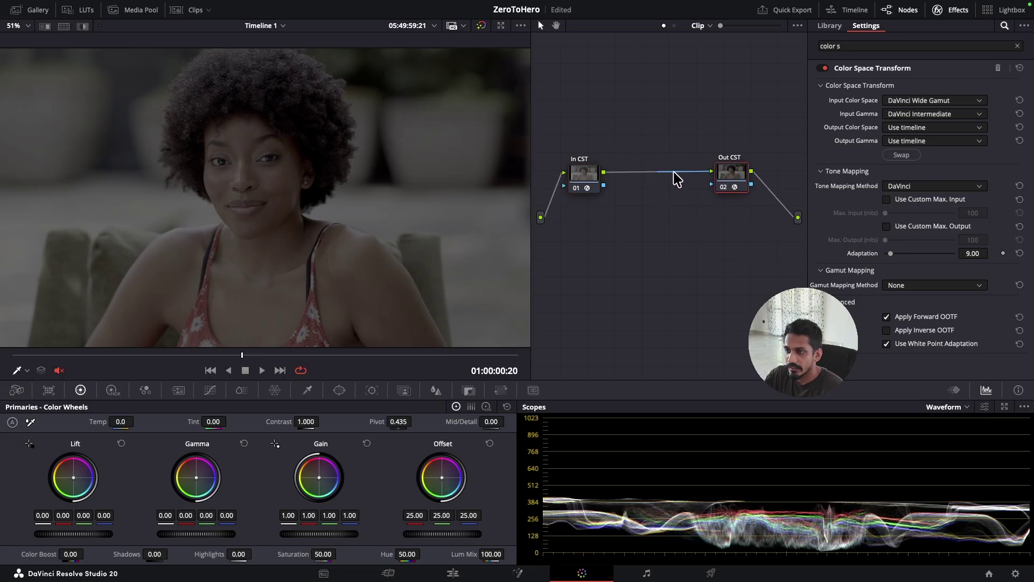
pyautogui.moveTo(733, 176); pyautogui.dragTo(733, 178)
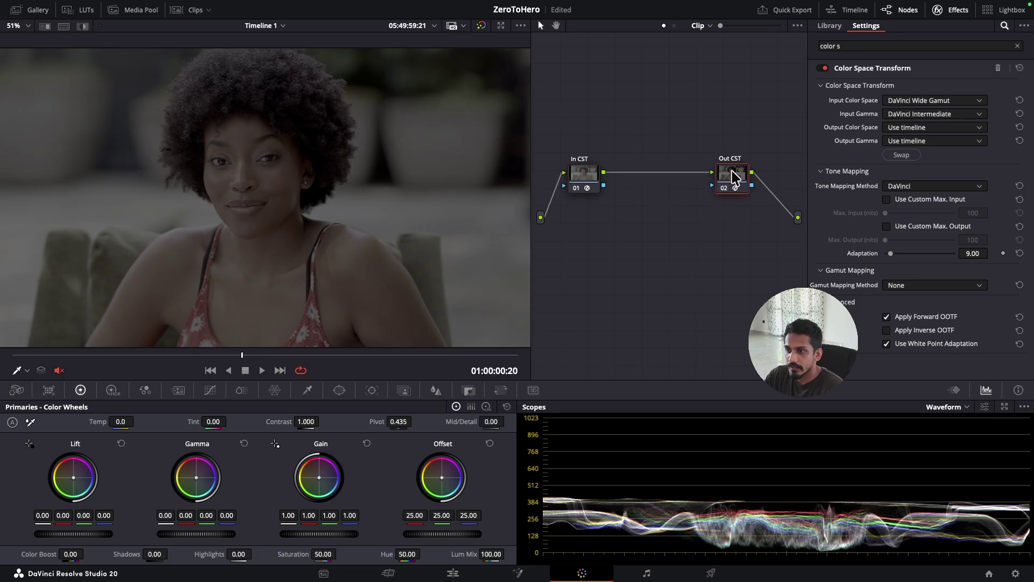
# Step: Set the Out CST node's output color space to Rec.709 and output gamma to Gamma 2.2
pyautogui.click(914, 128)
pyautogui.scroll(-5, 916, 132)
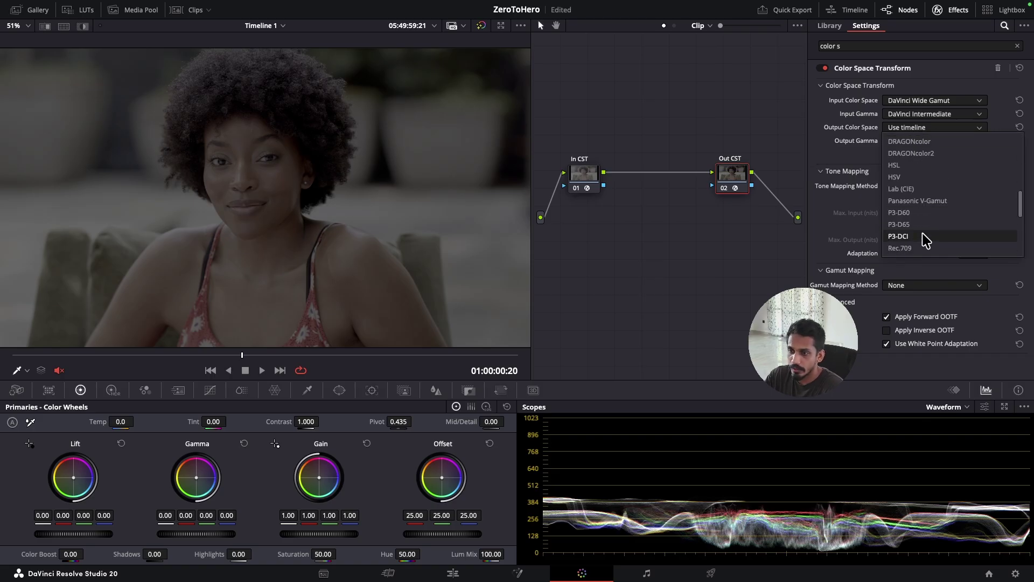
pyautogui.click(923, 247)
pyautogui.click(914, 143)
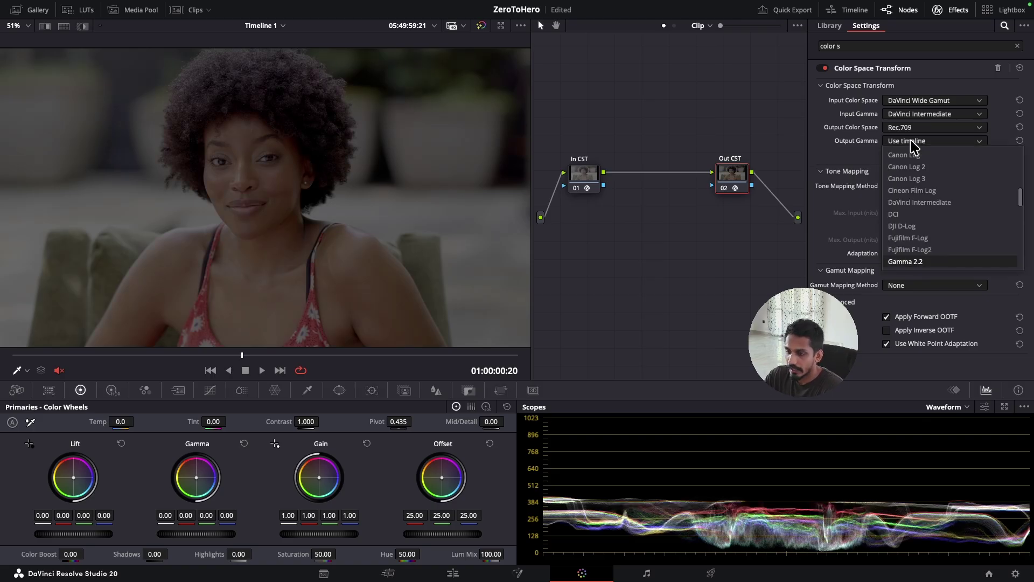
pyautogui.click(924, 263)
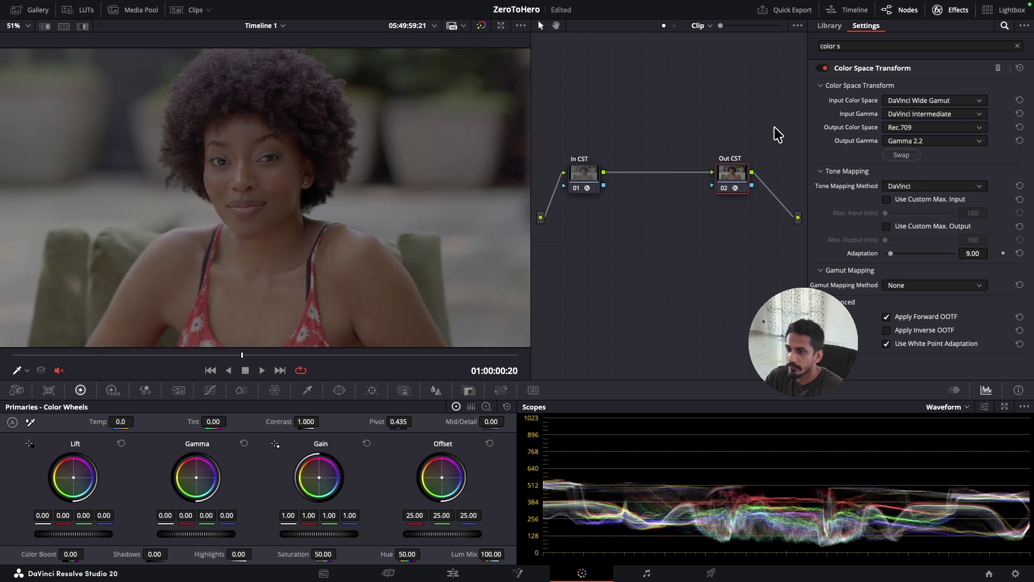
# Step: Hide the effects settings to widen the node graph and reposition Out CST level with In CST
pyautogui.moveTo(742, 167); pyautogui.dragTo(746, 165)
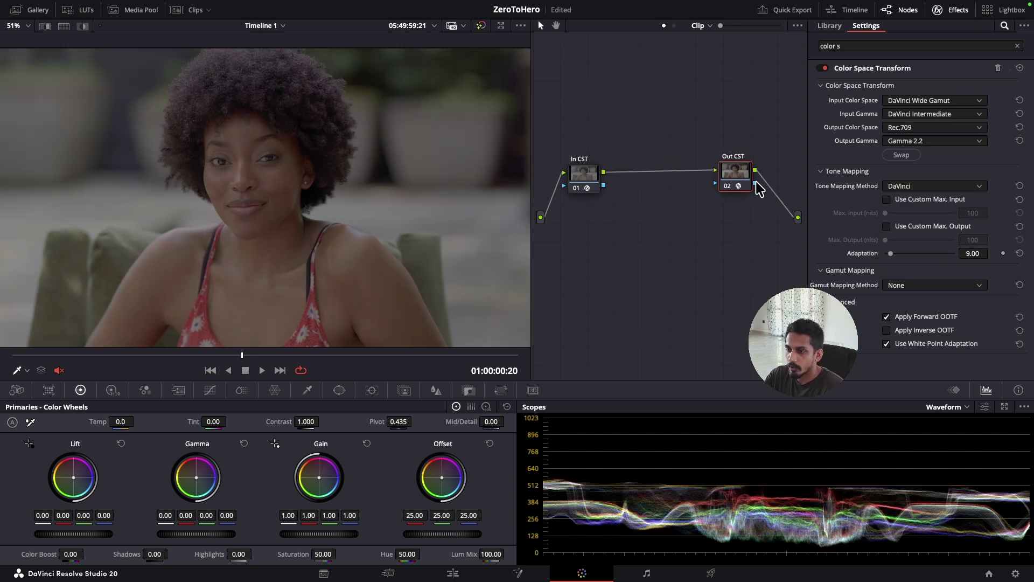
pyautogui.click(952, 10)
pyautogui.click(624, 170)
pyautogui.moveTo(794, 170); pyautogui.dragTo(797, 167)
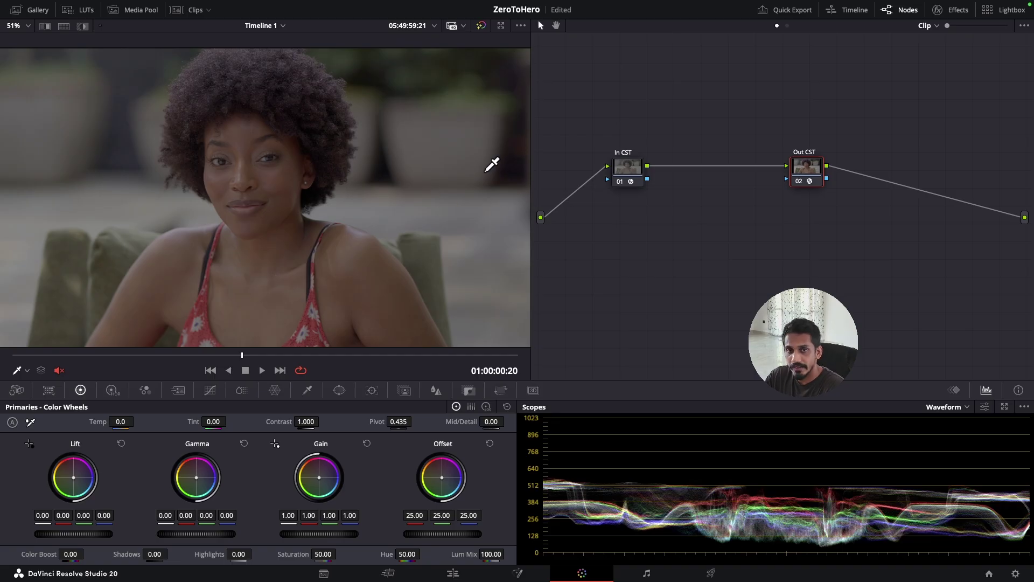
pyautogui.moveTo(807, 174); pyautogui.dragTo(806, 171)
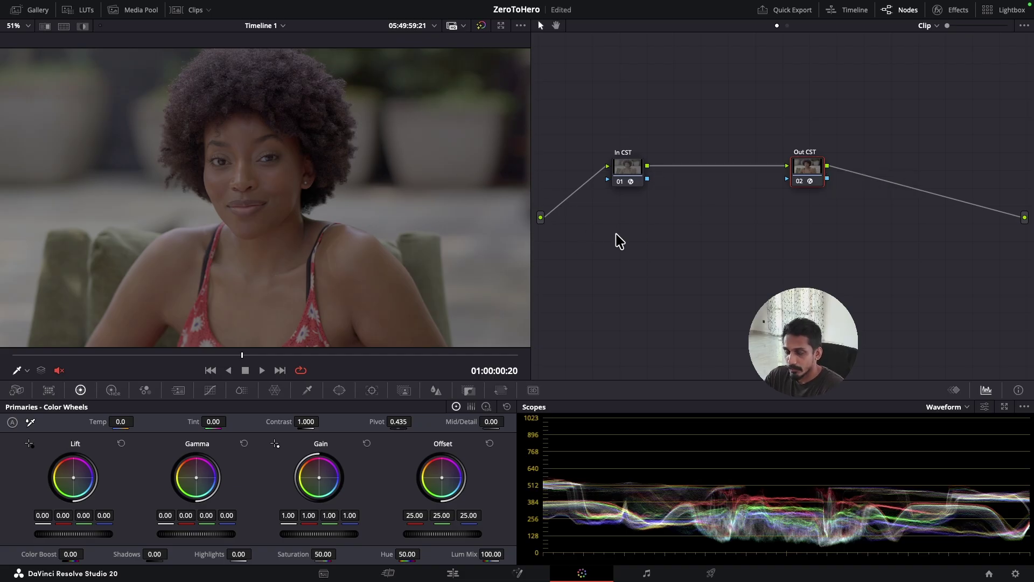
pyautogui.moveTo(816, 173); pyautogui.dragTo(802, 176)
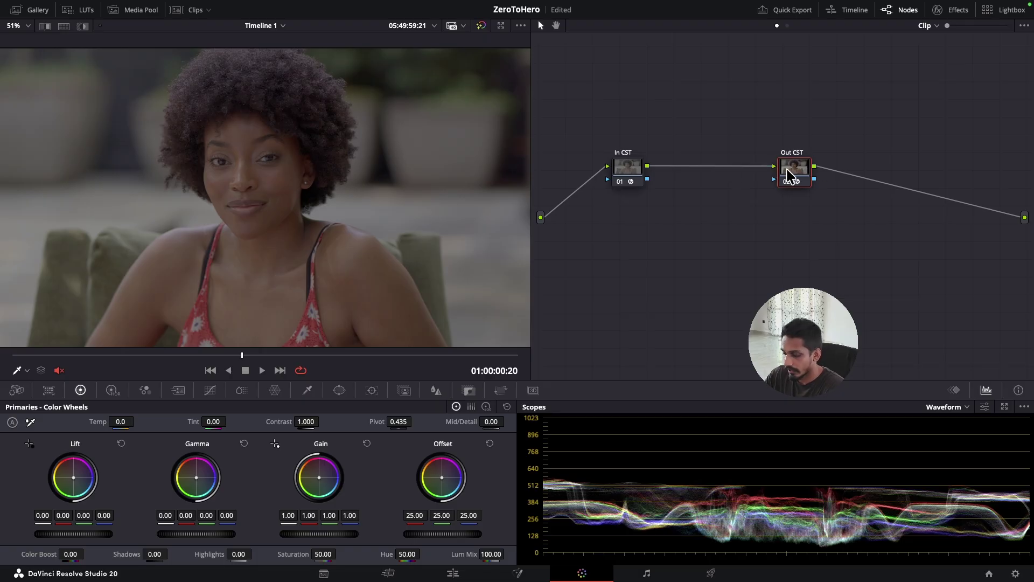
# Step: Add serial node 03 after Out CST and label it "CKCM"
pyautogui.hotkey('alt', 's')
pyautogui.rightClick(849, 174)
pyautogui.click(874, 194)
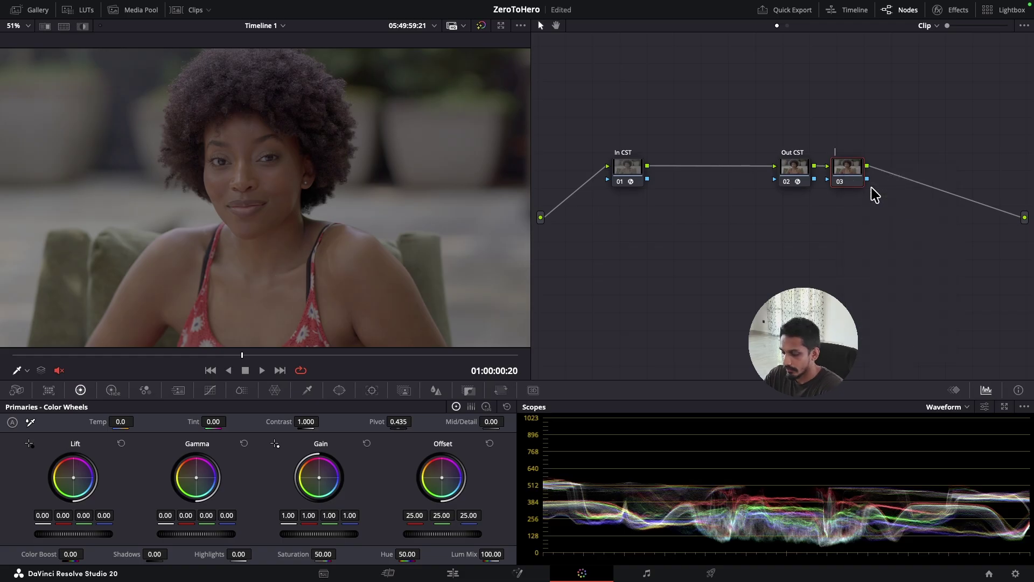
pyautogui.write('CKCM')
pyautogui.press('Return')
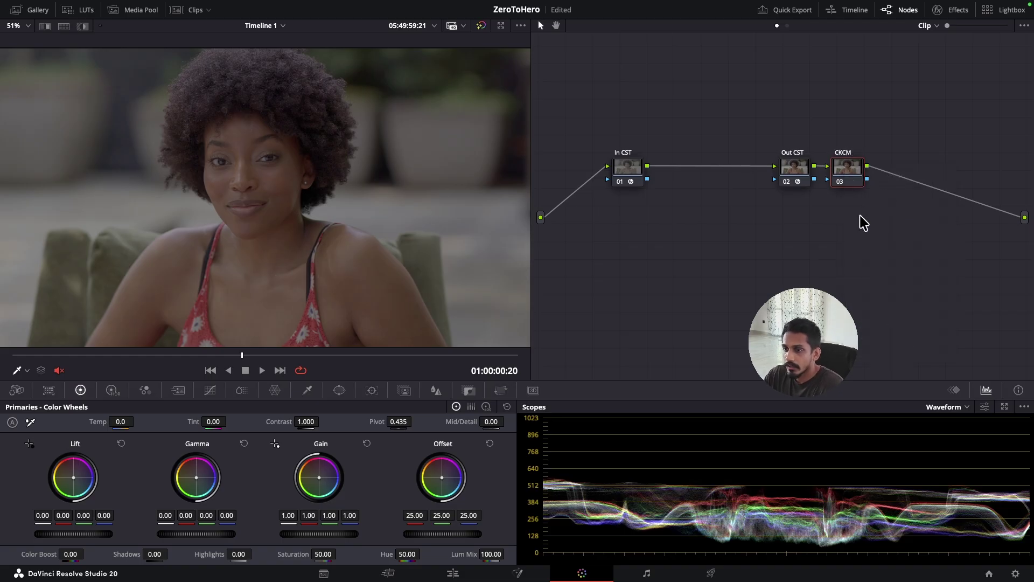
# Step: Apply the CKC macOS viewing LUT to the CKCM node
pyautogui.rightClick(844, 173)
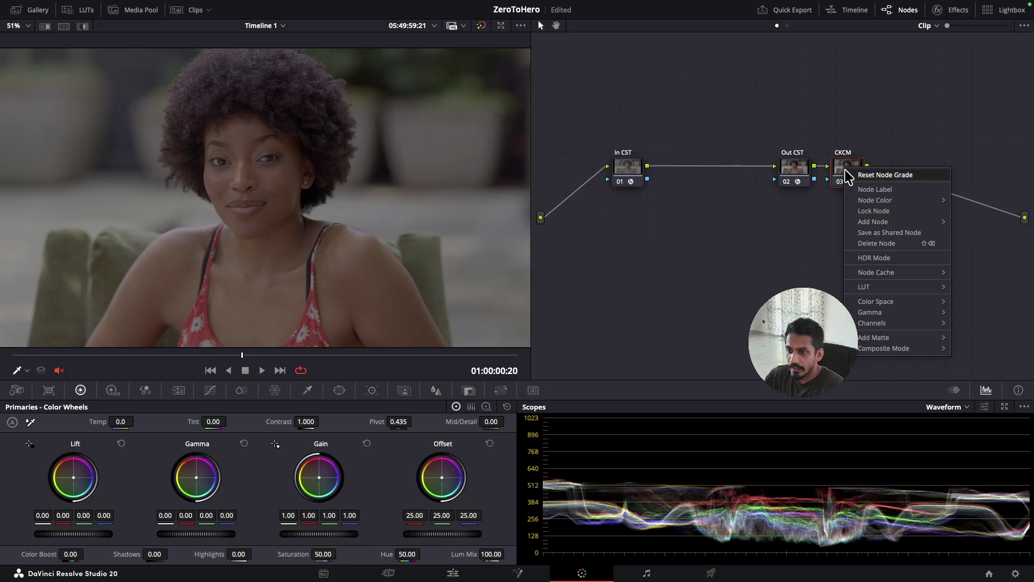
pyautogui.moveTo(879, 291)
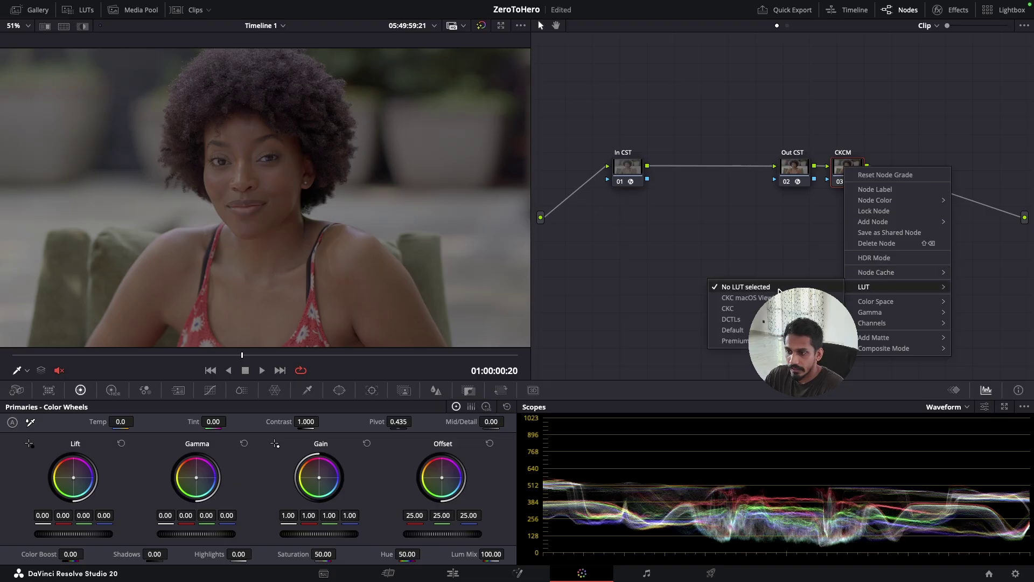
pyautogui.click(748, 300)
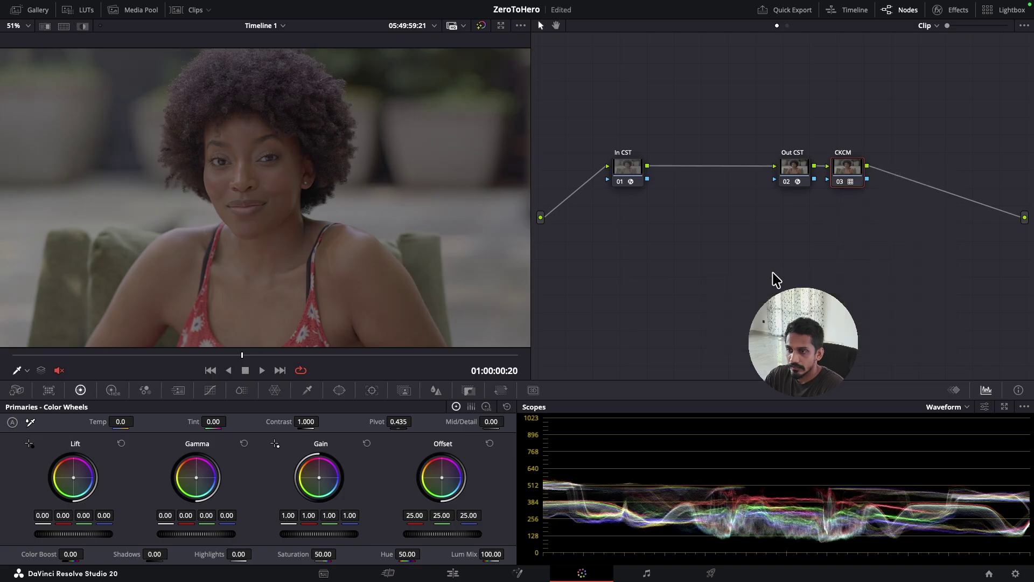
# Step: Look through the CKC folder in the LUT library and close the library
pyautogui.click(86, 11)
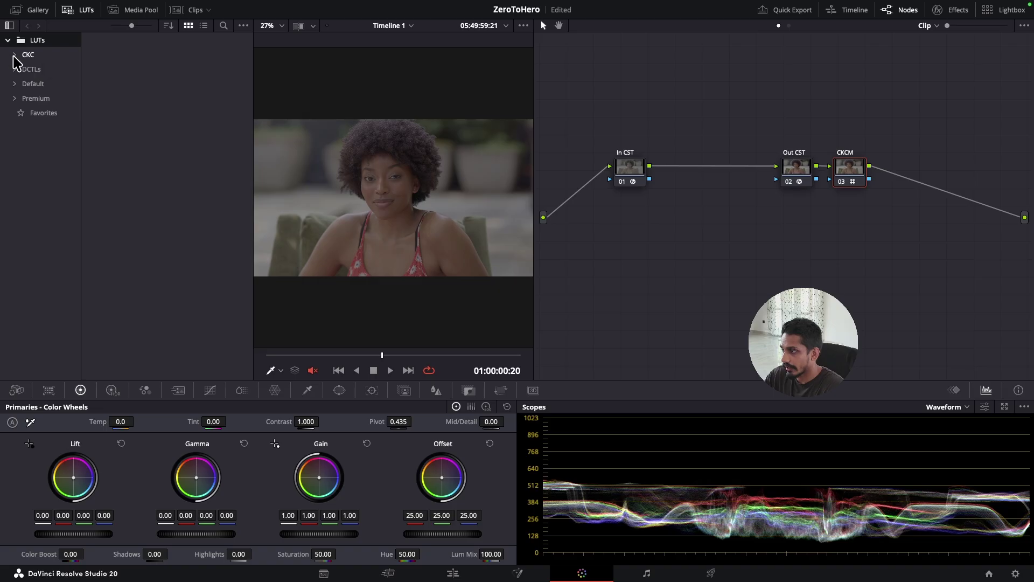
pyautogui.click(15, 69)
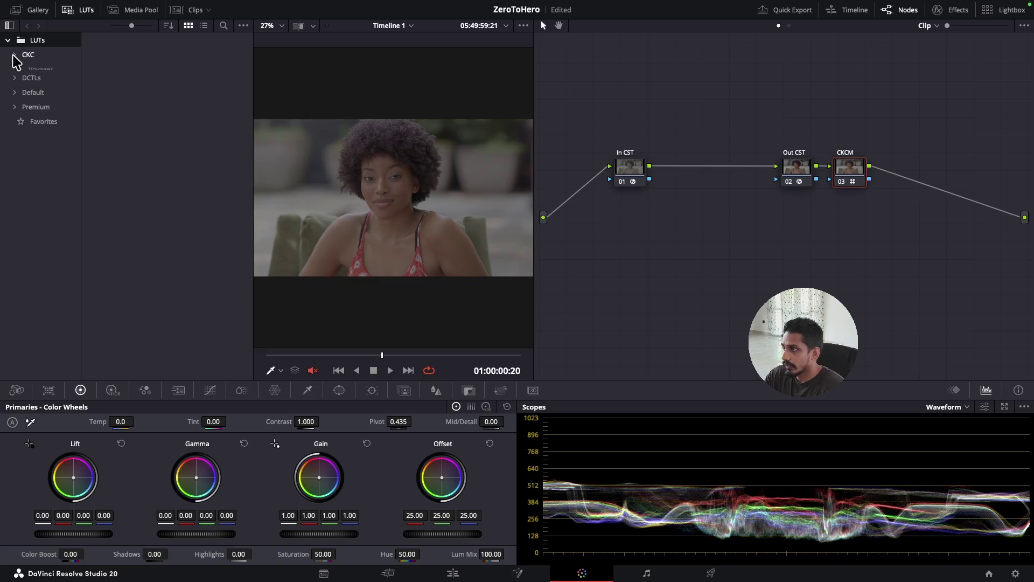
pyautogui.click(14, 69)
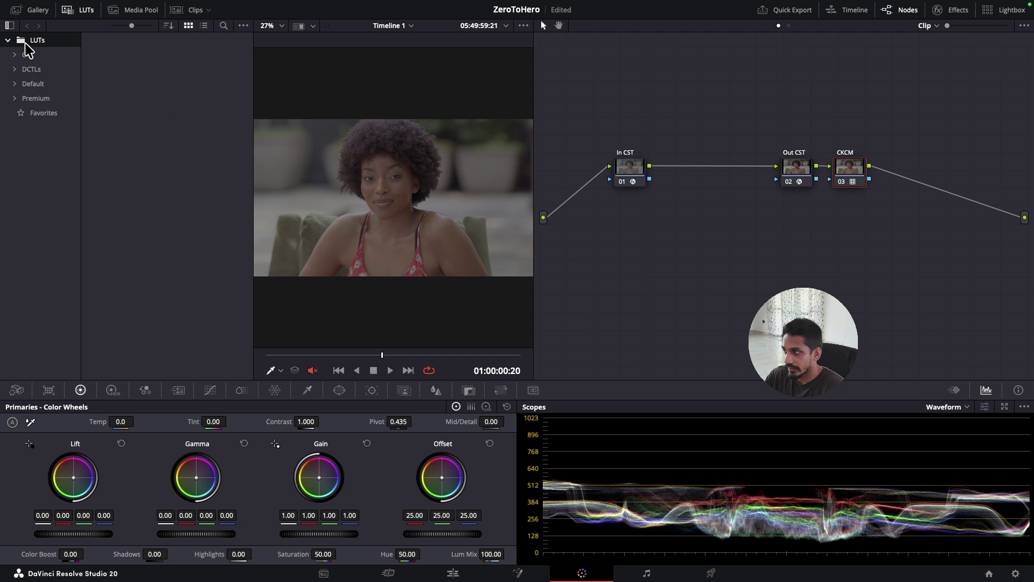
pyautogui.click(85, 11)
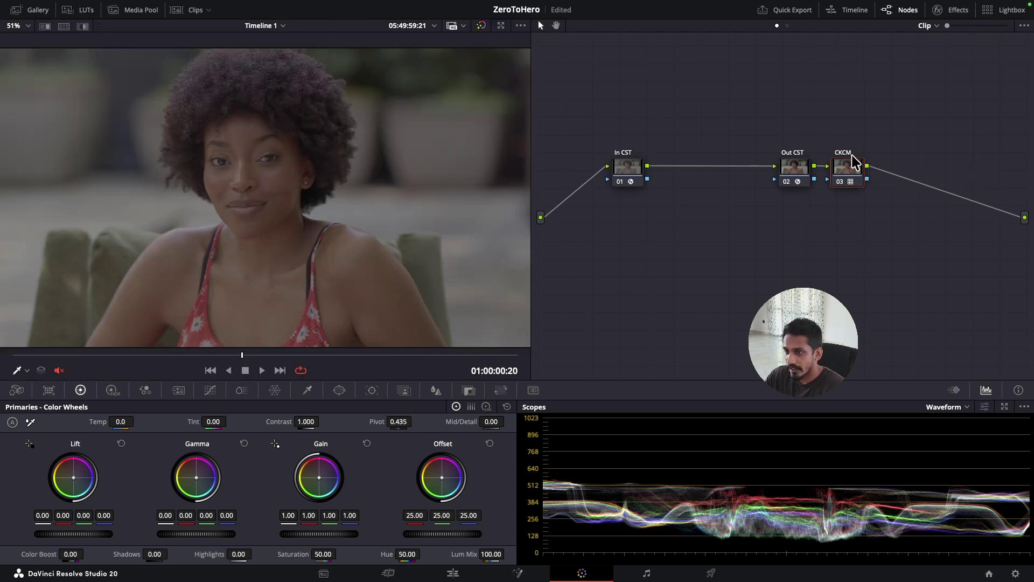
# Step: Move Out CST and CKCM together toward the graph's final output, adjust In CST's position, and select Out CST
pyautogui.moveTo(850, 166); pyautogui.dragTo(856, 162)
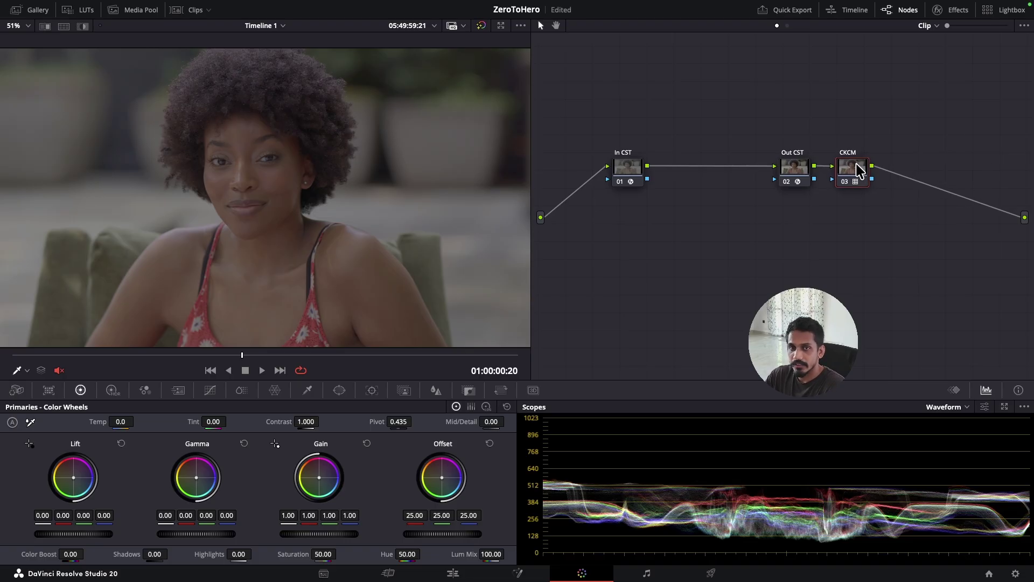
pyautogui.moveTo(759, 136); pyautogui.dragTo(893, 177)
pyautogui.moveTo(629, 173); pyautogui.dragTo(630, 169)
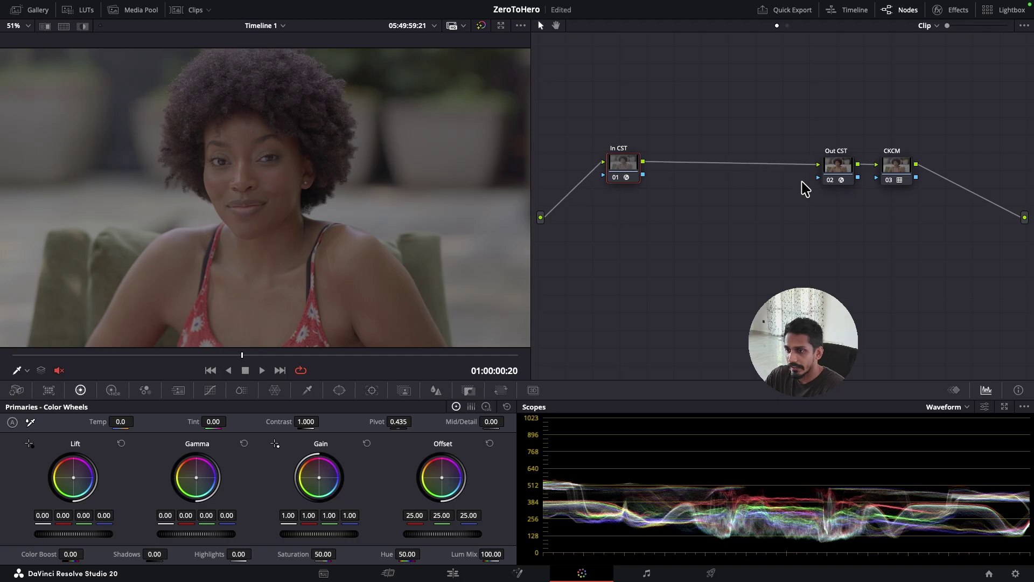
pyautogui.click(846, 163)
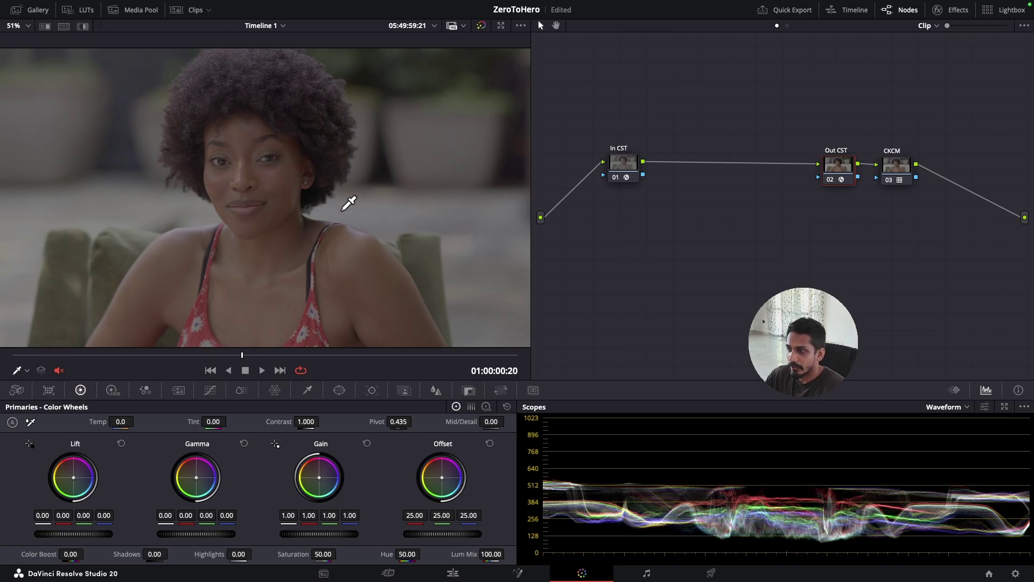
# Step: Check that the video clean feed goes to the Built-in Retina Display and preview the frame full screen
pyautogui.moveTo(401, 3)
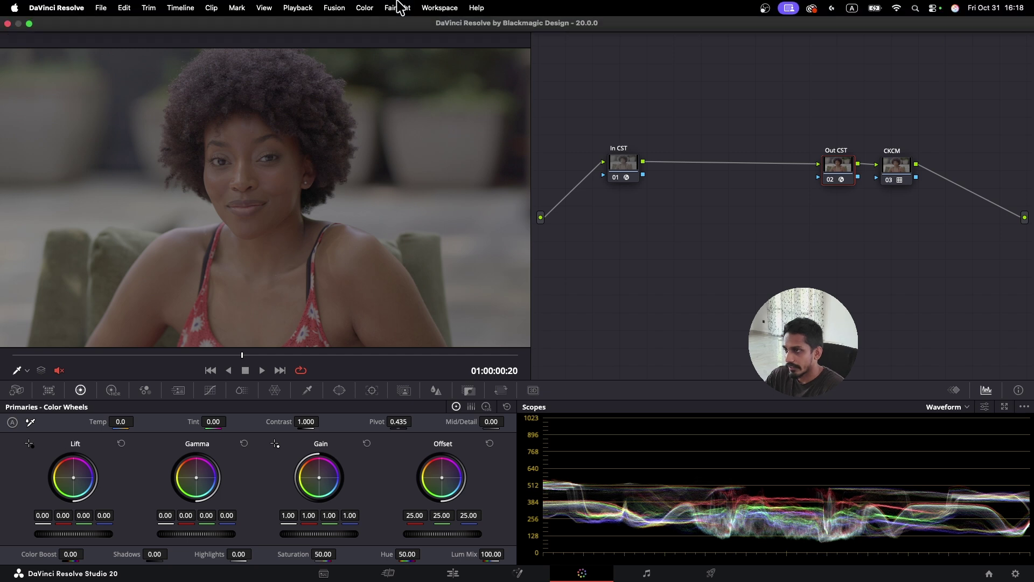
pyautogui.click(432, 9)
pyautogui.moveTo(460, 123)
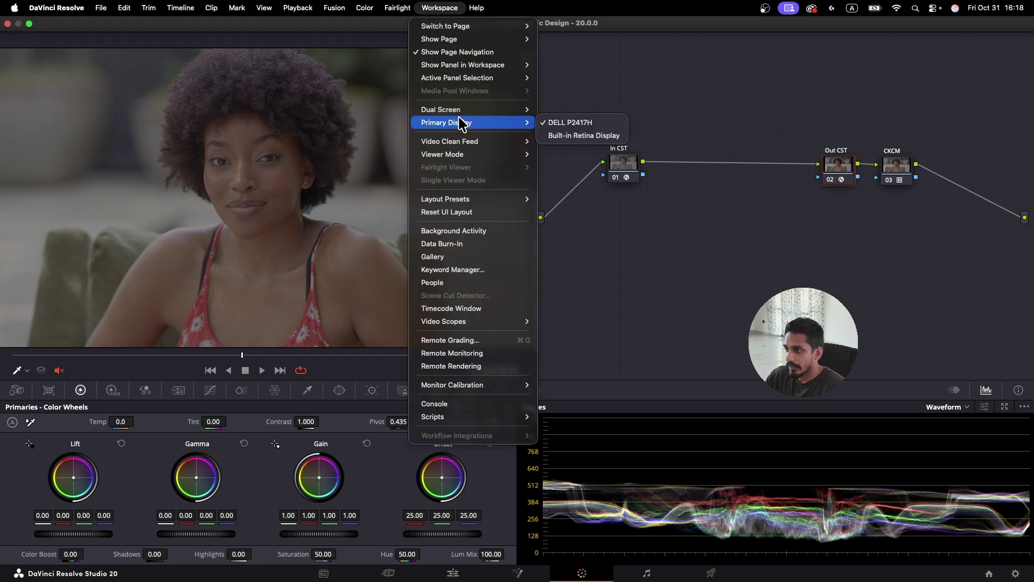
pyautogui.moveTo(472, 143)
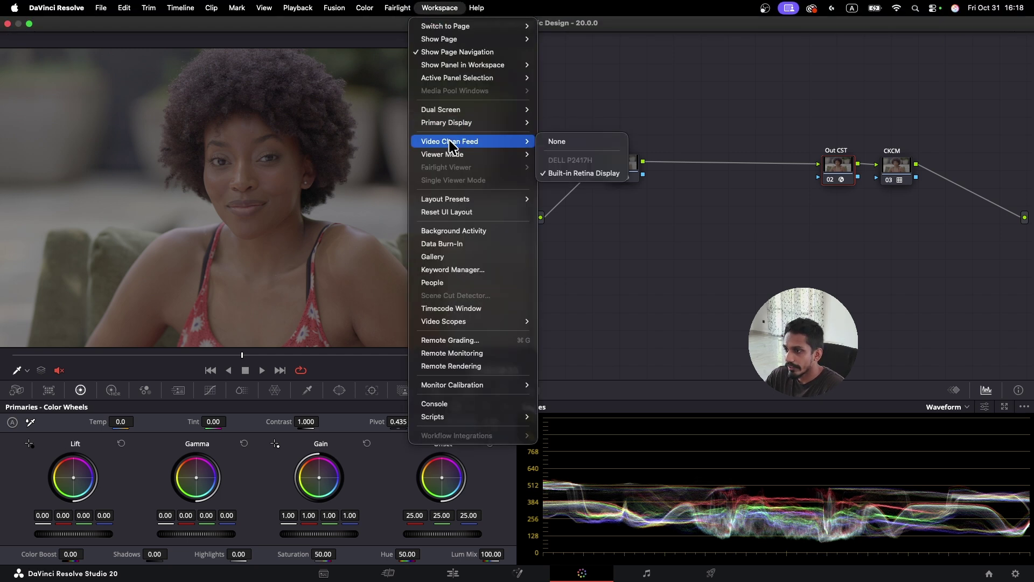
pyautogui.click(585, 173)
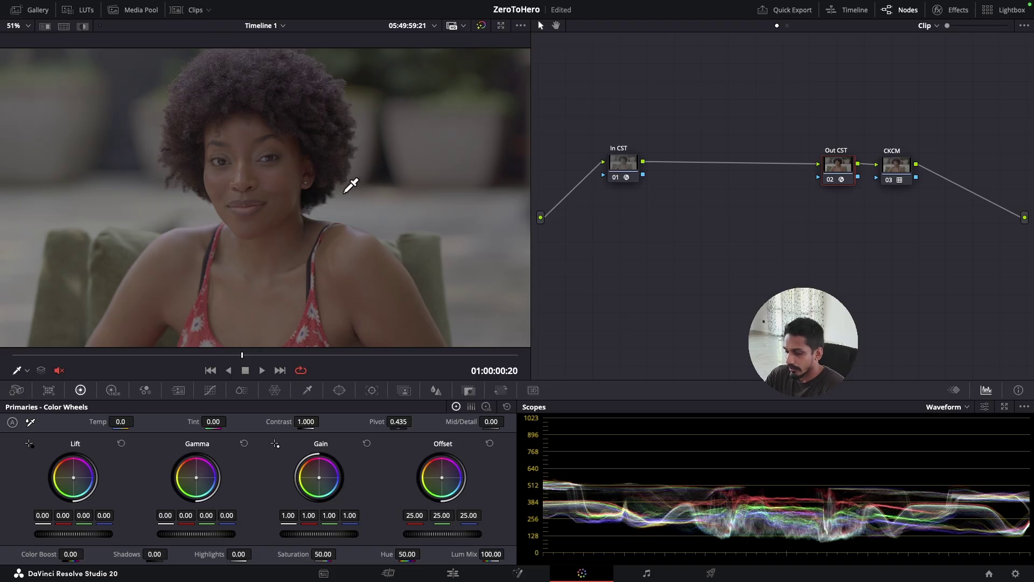
pyautogui.press('super+f')
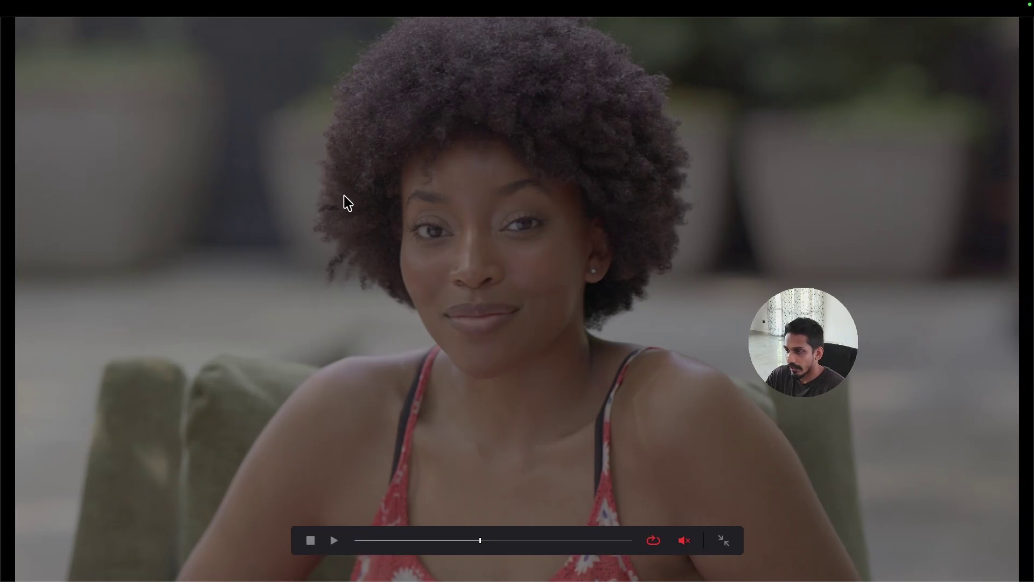
pyautogui.press('super+f')
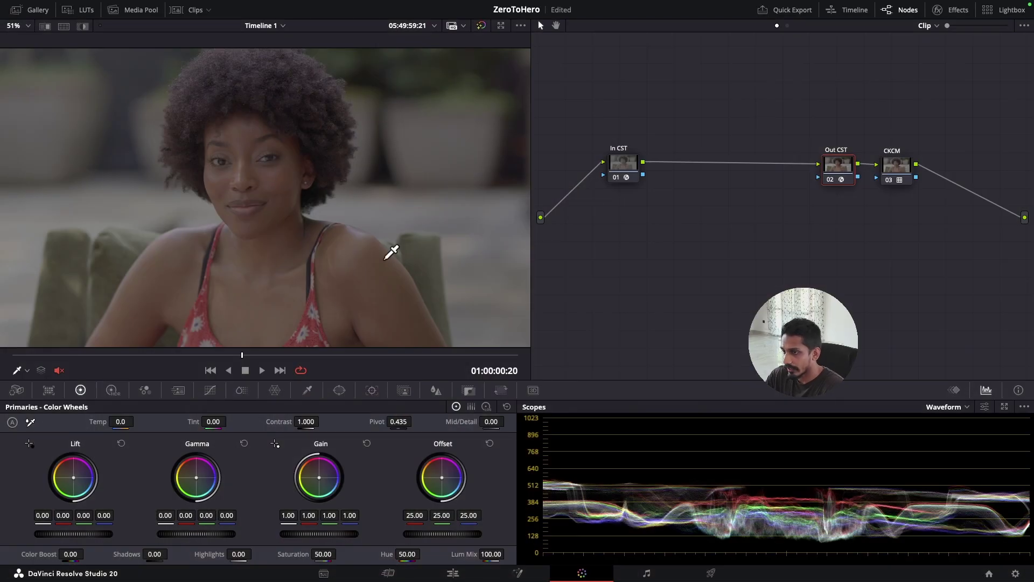
# Step: Move the In CST, Out CST and CKCM nodes together higher in the node graph
pyautogui.moveTo(605, 129); pyautogui.dragTo(918, 217)
pyautogui.moveTo(903, 172); pyautogui.dragTo(897, 145)
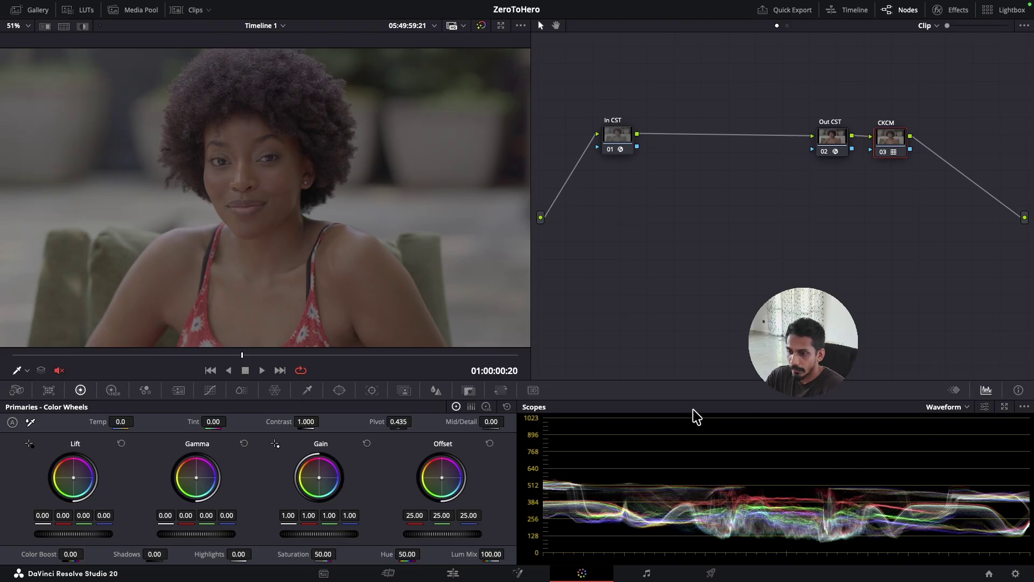
# Step: Switch the waveform scope to the Y channel, turn off Colorize, and raise the waveform trace's brightness slightly
pyautogui.click(985, 407)
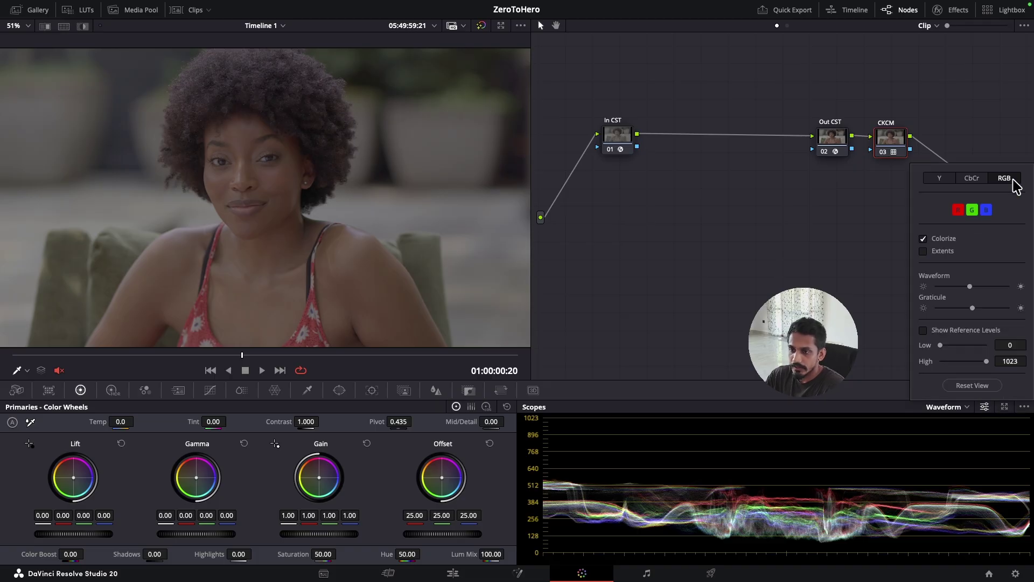
pyautogui.click(942, 180)
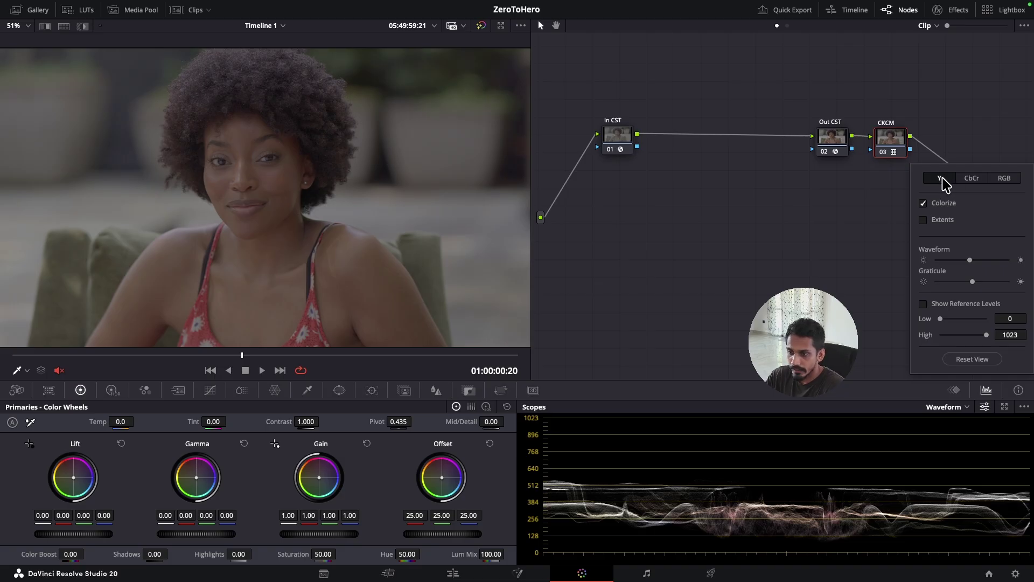
pyautogui.click(922, 204)
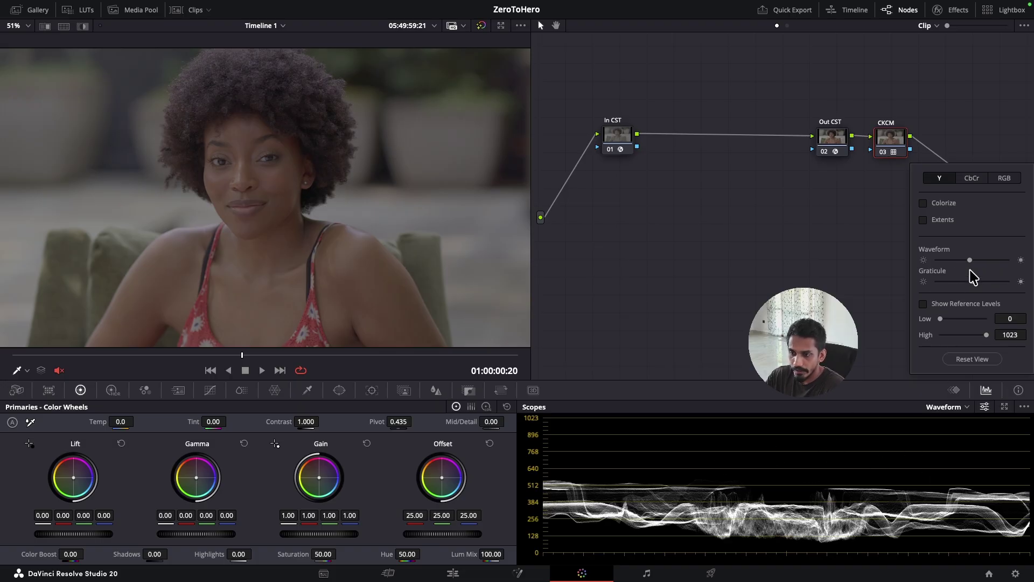
pyautogui.moveTo(969, 261); pyautogui.dragTo(981, 263)
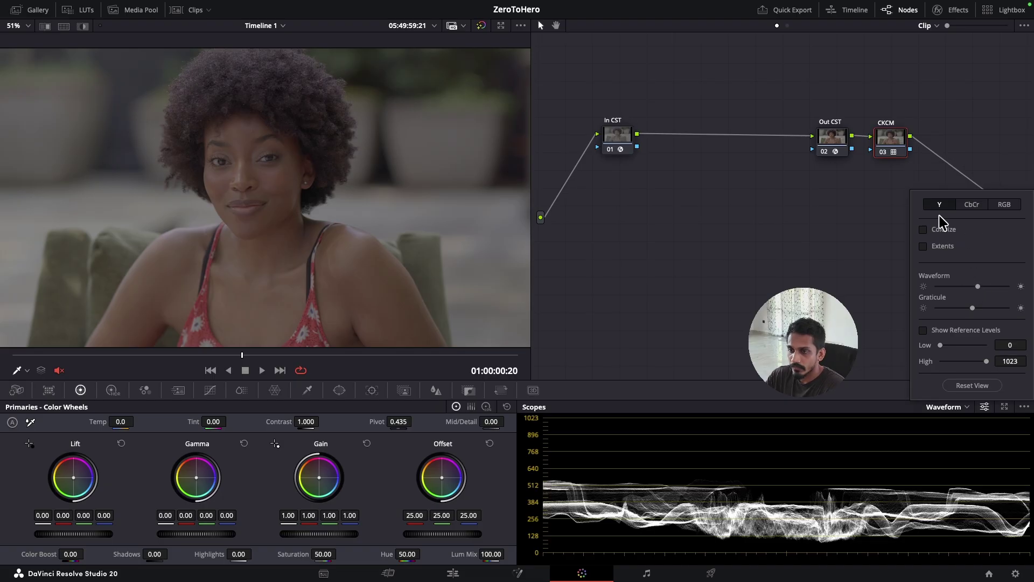
pyautogui.click(897, 244)
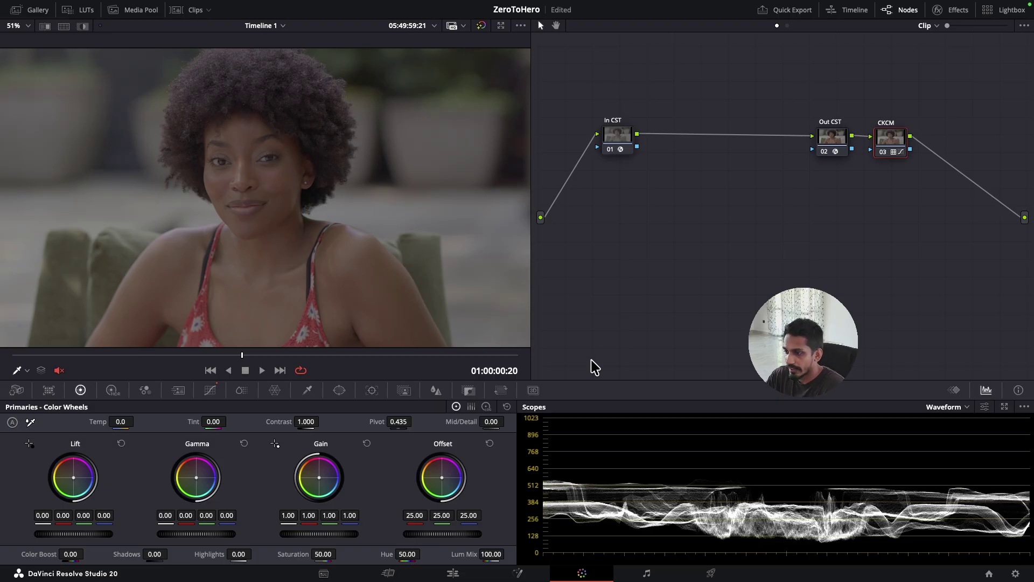
# Step: Enable Display Qualifier Focus for the waveform scope and set the viewer's on-screen control to Qualifier
pyautogui.click(1024, 408)
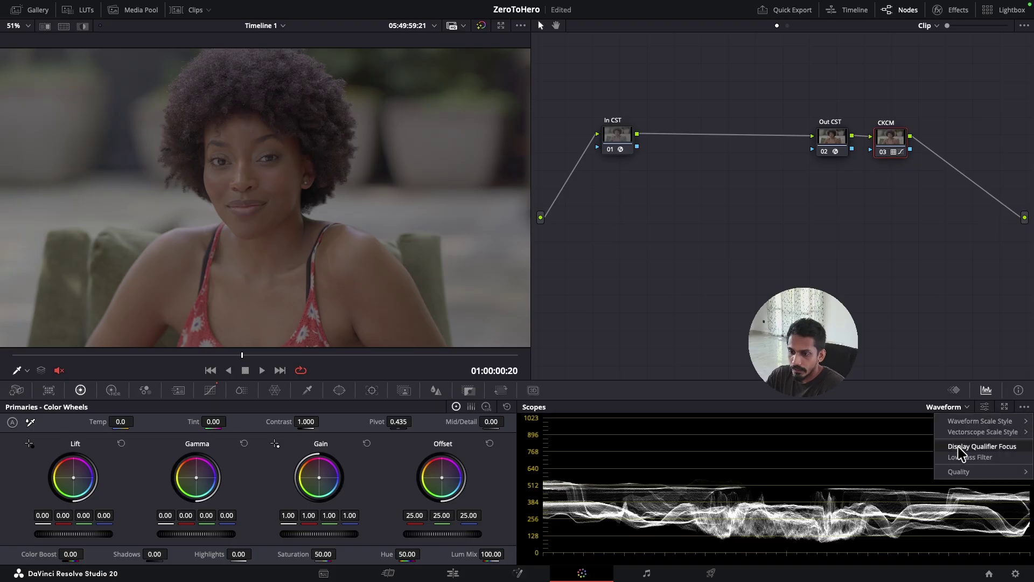
pyautogui.click(988, 448)
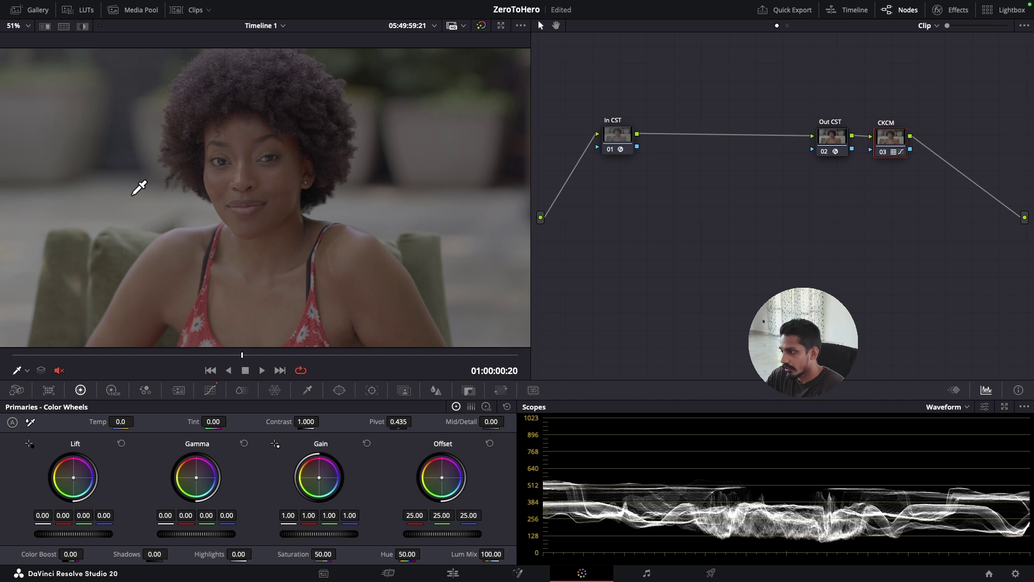
pyautogui.click(26, 371)
pyautogui.click(26, 376)
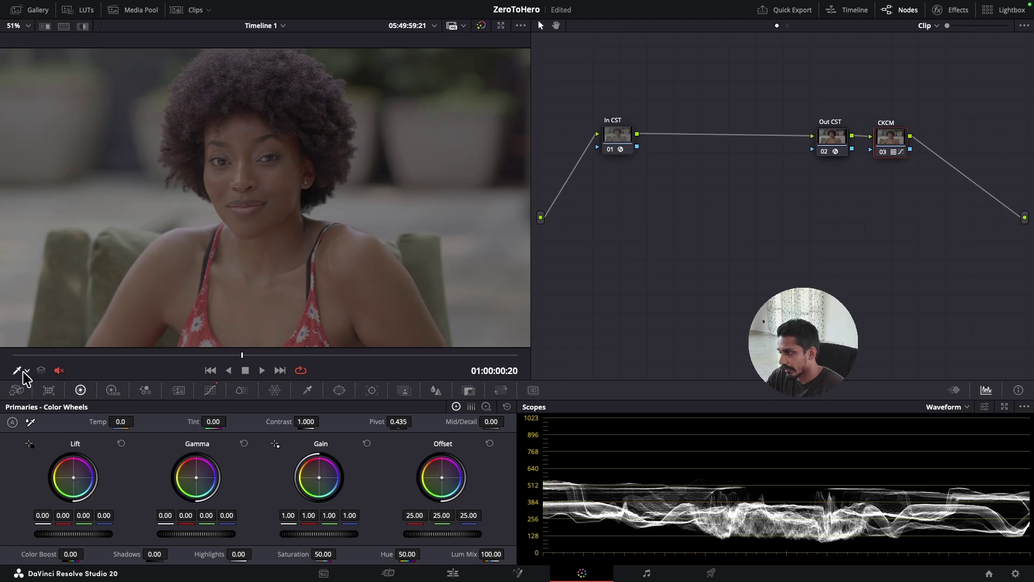
pyautogui.click(18, 370)
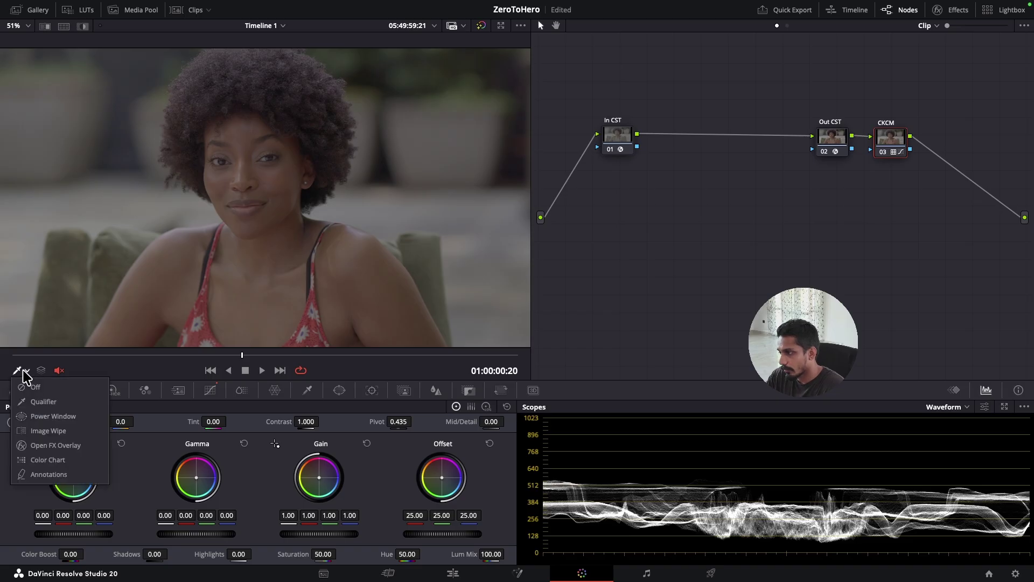
pyautogui.click(43, 403)
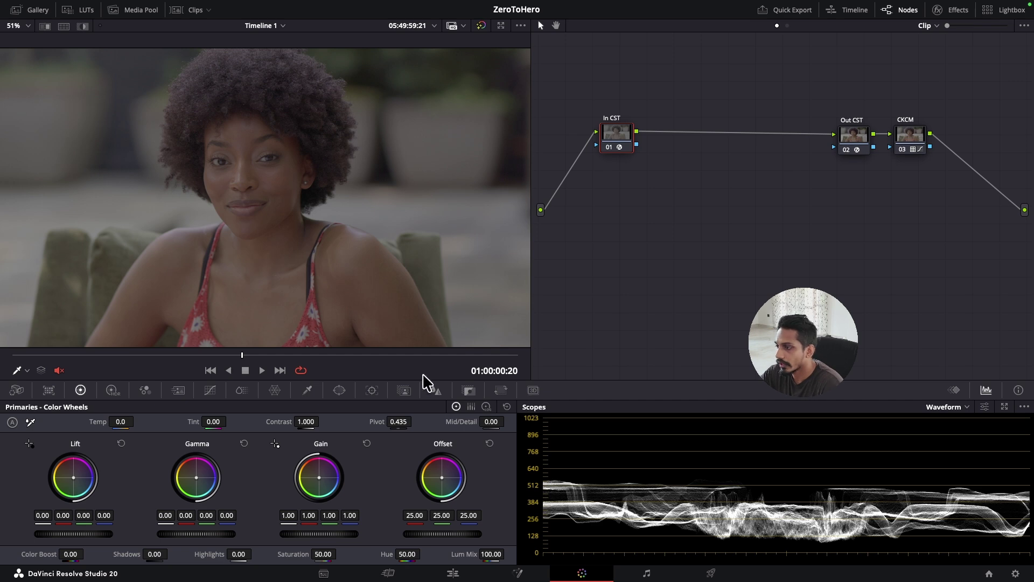
# Step: Nudge the In CST, Out CST and CKCM nodes to fine-tune their positions in the node graph
pyautogui.moveTo(617, 129); pyautogui.dragTo(618, 127)
pyautogui.click(857, 139)
pyautogui.moveTo(857, 134); pyautogui.dragTo(911, 130)
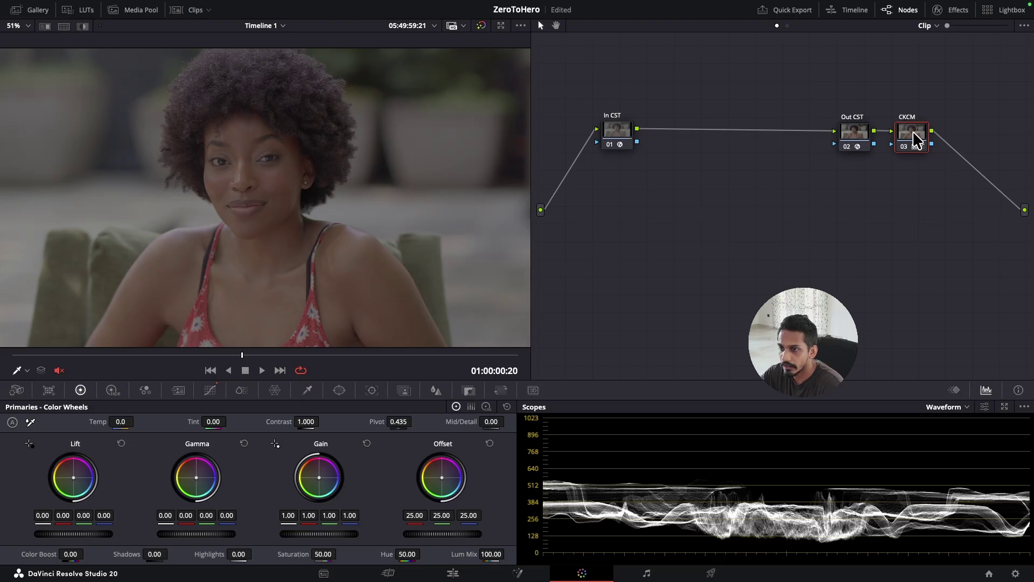
pyautogui.moveTo(619, 129); pyautogui.dragTo(616, 131)
pyautogui.click(858, 136)
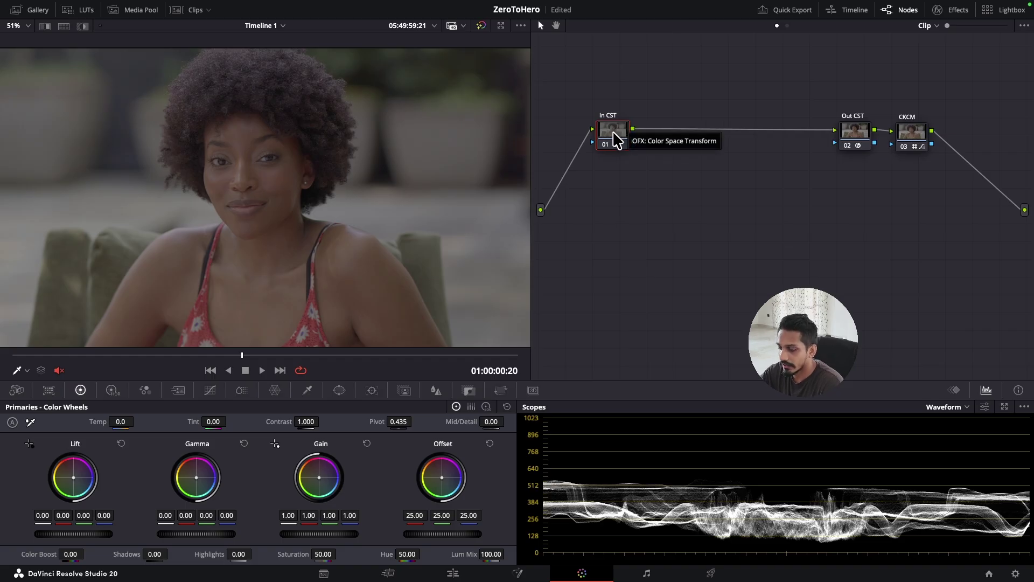
# Step: Add a serial node after In CST, place it lower in the graph, label it Exp, and save the project
pyautogui.hotkey('alt', 's')
pyautogui.moveTo(666, 129); pyautogui.dragTo(663, 206)
pyautogui.rightClick(665, 209)
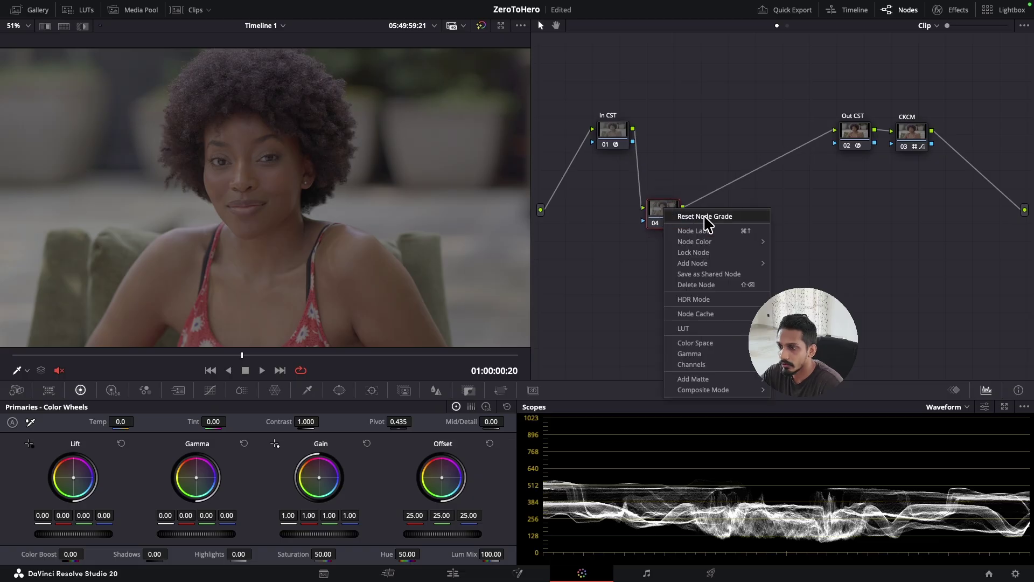
pyautogui.click(709, 231)
pyautogui.write('E')
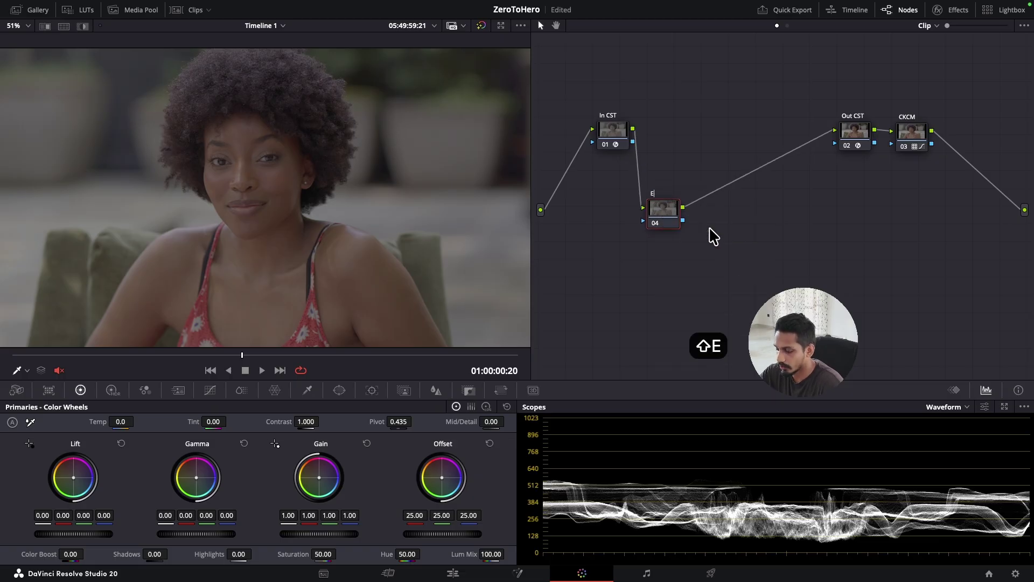
pyautogui.write('xp')
pyautogui.moveTo(669, 213); pyautogui.dragTo(667, 213)
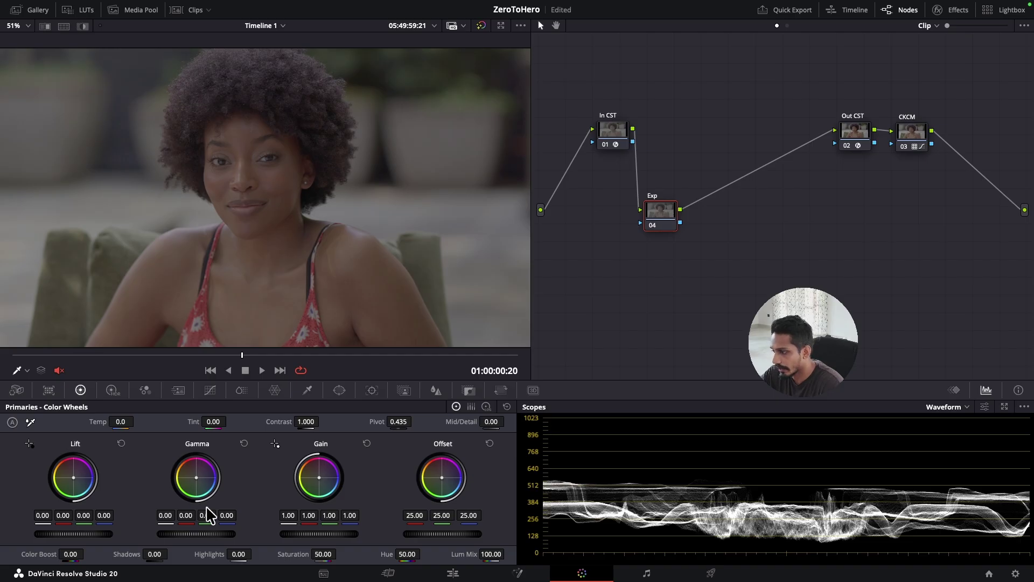
pyautogui.hotkey('ctrl', 's')
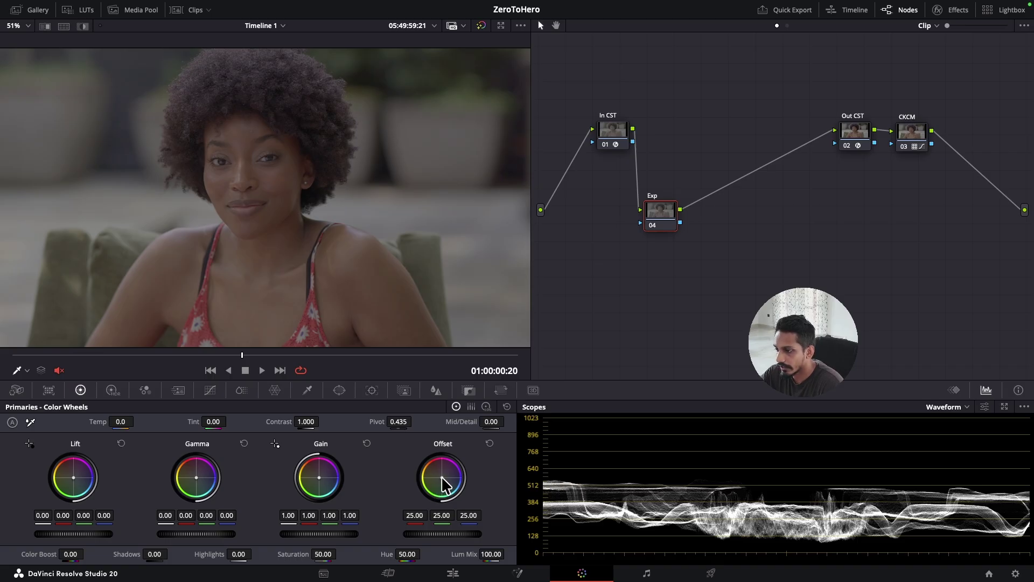
# Step: Try the Gain and Lift color balance and an Offset of 29.15 on the Exp node, resetting each wheel
pyautogui.moveTo(440, 477)
pyautogui.mouseDown()
pyautogui.moveTo(456, 471)
pyautogui.moveTo(444, 492)
pyautogui.moveTo(431, 490)
pyautogui.moveTo(428, 469)
pyautogui.moveTo(444, 462)
pyautogui.moveTo(464, 472)
pyautogui.moveTo(452, 488)
pyautogui.moveTo(428, 481)
pyautogui.moveTo(444, 451)
pyautogui.moveTo(457, 455)
pyautogui.moveTo(461, 481)
pyautogui.moveTo(434, 492)
pyautogui.moveTo(418, 472)
pyautogui.moveTo(431, 446)
pyautogui.moveTo(415, 456)
pyautogui.moveTo(441, 483)
pyautogui.mouseUp()
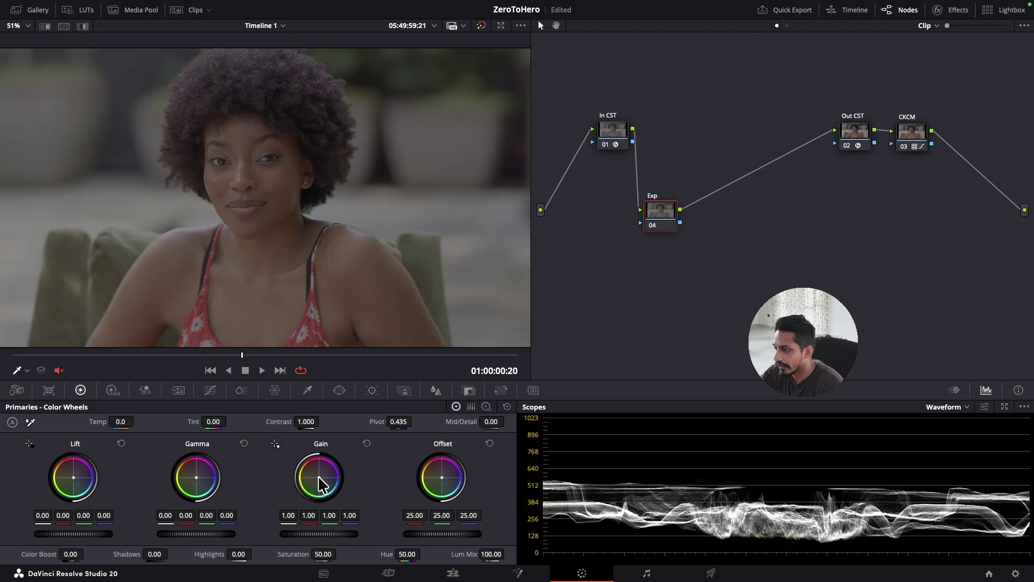
pyautogui.moveTo(312, 473)
pyautogui.mouseDown()
pyautogui.moveTo(310, 458)
pyautogui.moveTo(332, 455)
pyautogui.moveTo(325, 487)
pyautogui.moveTo(308, 477)
pyautogui.moveTo(322, 484)
pyautogui.moveTo(318, 473)
pyautogui.moveTo(311, 480)
pyautogui.moveTo(323, 473)
pyautogui.moveTo(322, 483)
pyautogui.mouseUp()
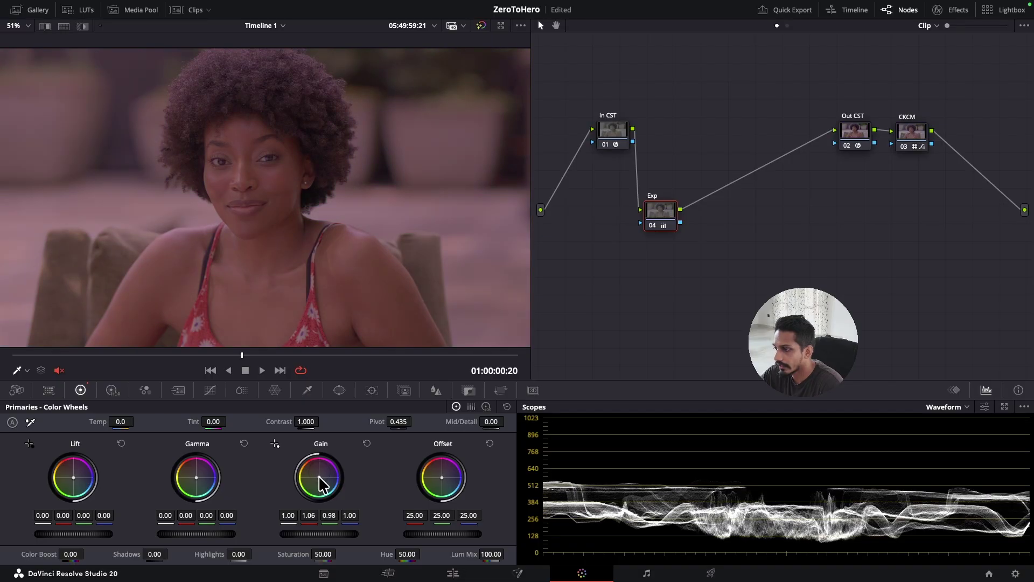
pyautogui.doubleClick(322, 485)
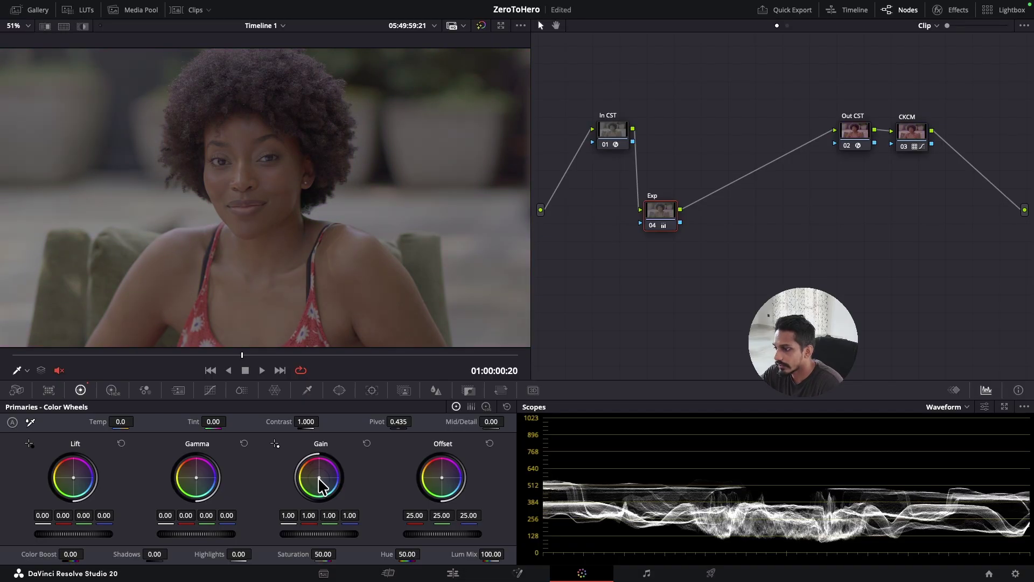
pyautogui.moveTo(76, 481); pyautogui.dragTo(74, 483)
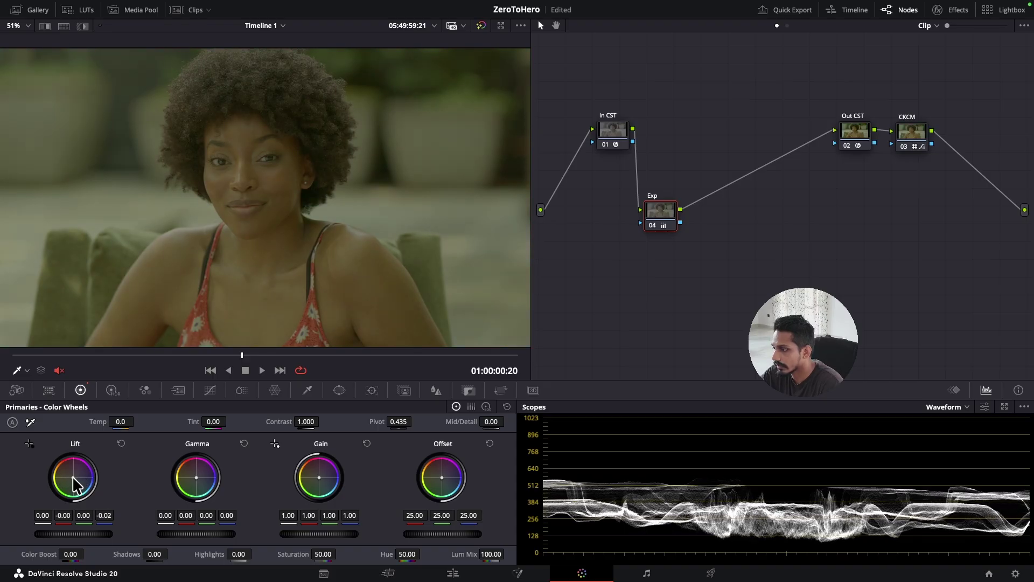
pyautogui.doubleClick(75, 483)
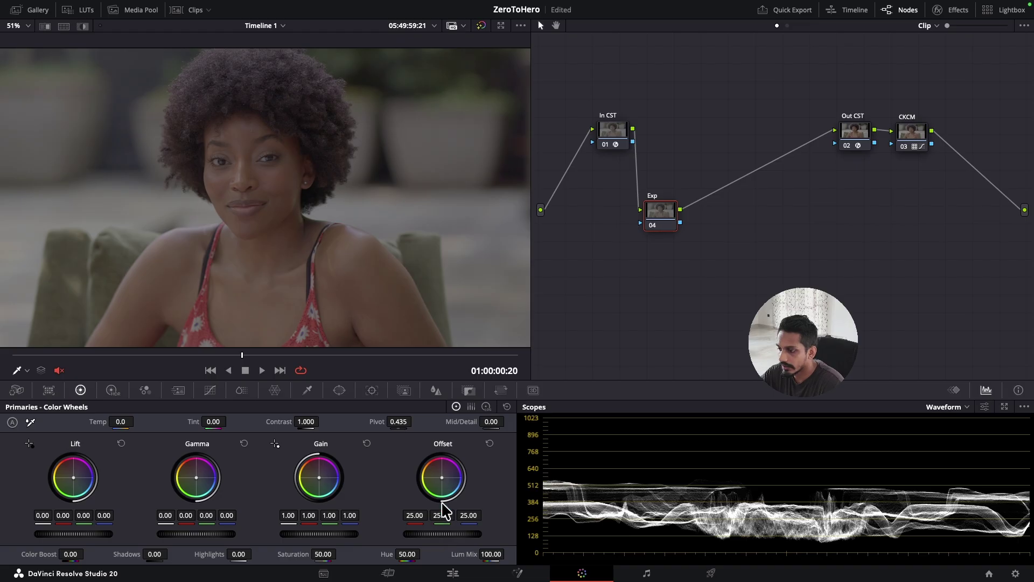
pyautogui.moveTo(428, 534); pyautogui.dragTo(461, 533)
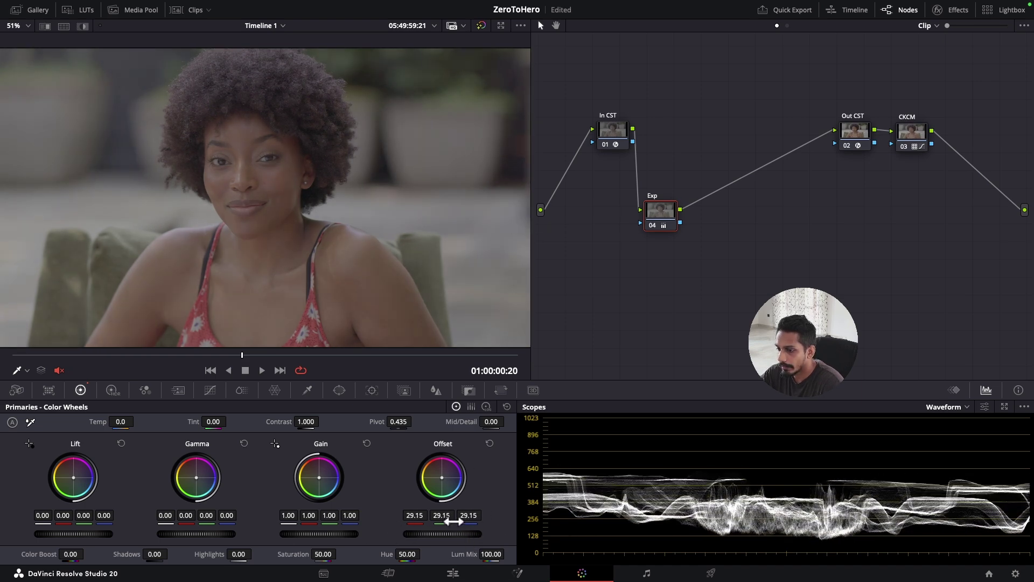
pyautogui.click(489, 443)
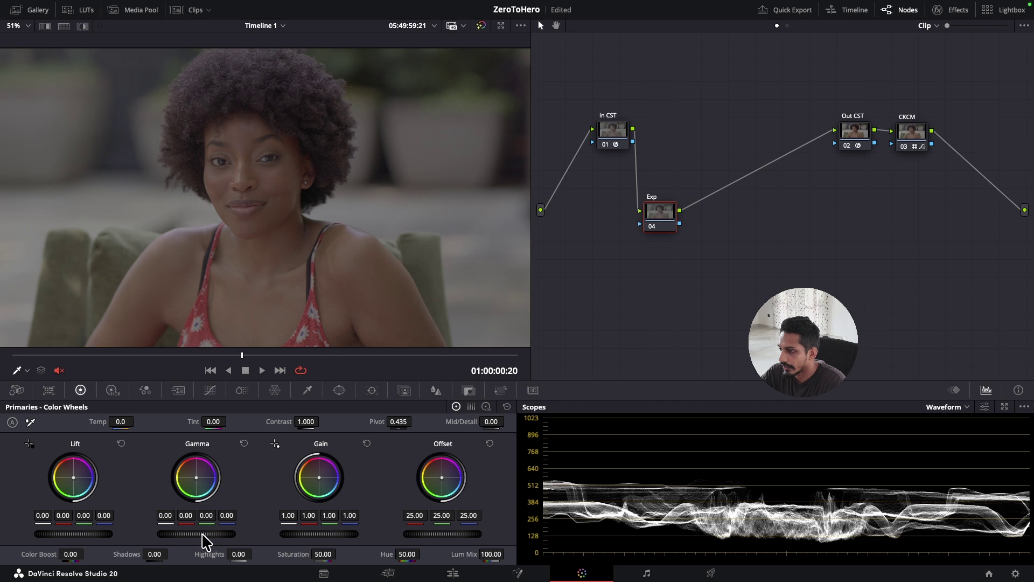
# Step: Raise the Exp node's master Gamma to 0.07 and master Gain to 1.07, and nudge the node's position slightly
pyautogui.moveTo(196, 534); pyautogui.dragTo(536, 528)
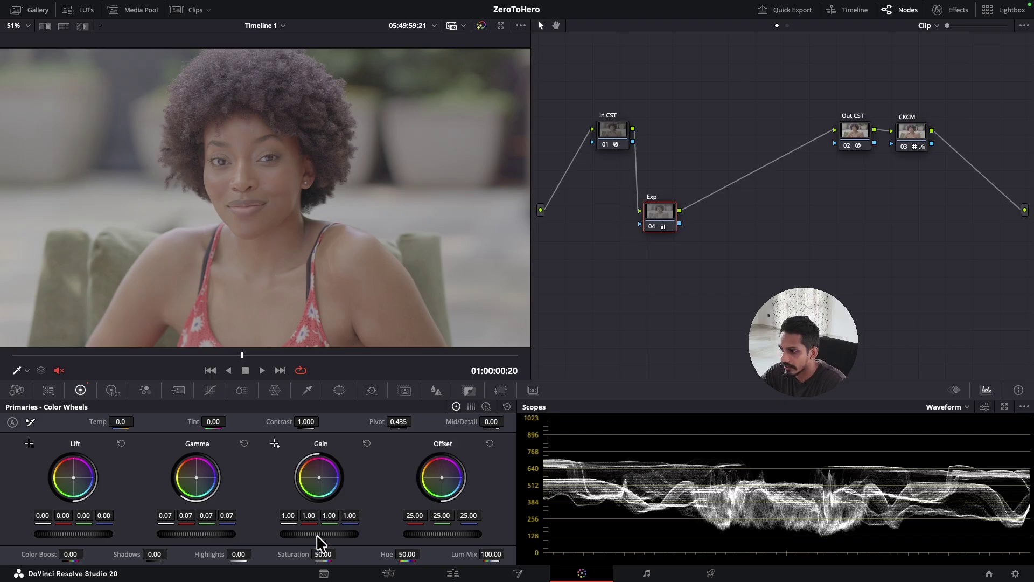
pyautogui.moveTo(334, 534); pyautogui.dragTo(474, 531)
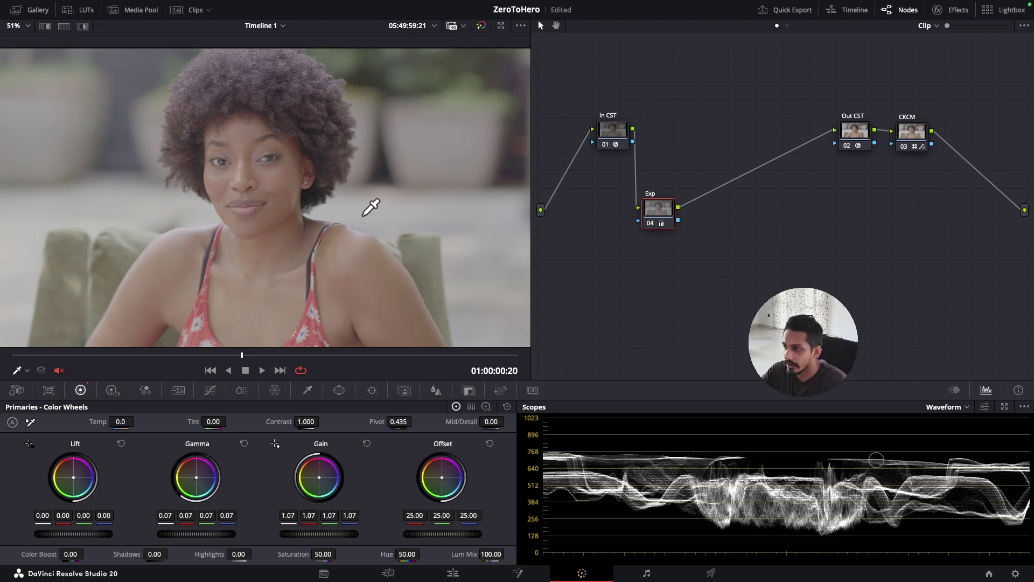
pyautogui.moveTo(648, 208); pyautogui.dragTo(645, 205)
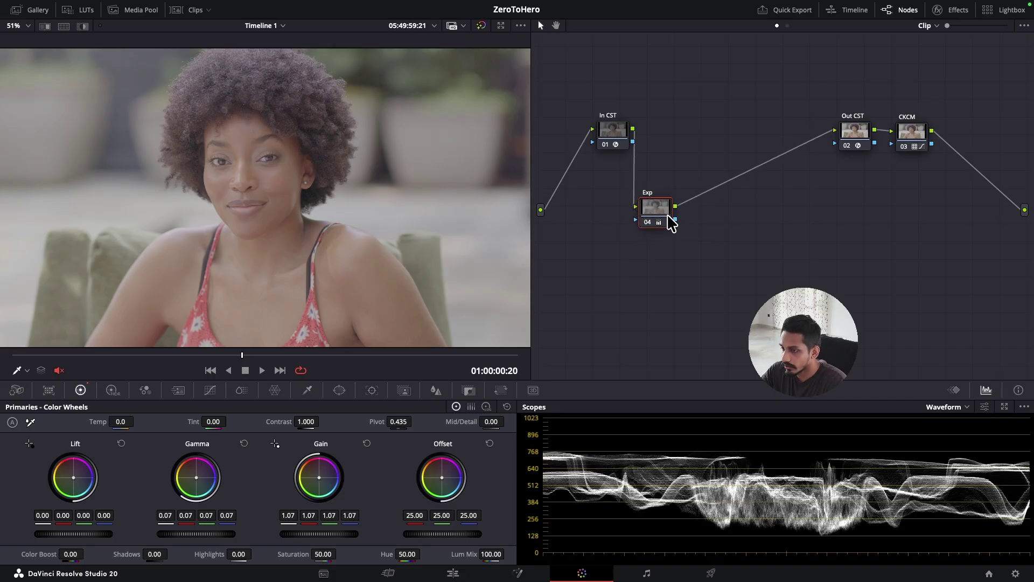
# Step: Add a serial node after Exp, label it Con, and adjust its position beside Exp
pyautogui.hotkey('alt', 's')
pyautogui.rightClick(714, 221)
pyautogui.click(740, 230)
pyautogui.write('Con')
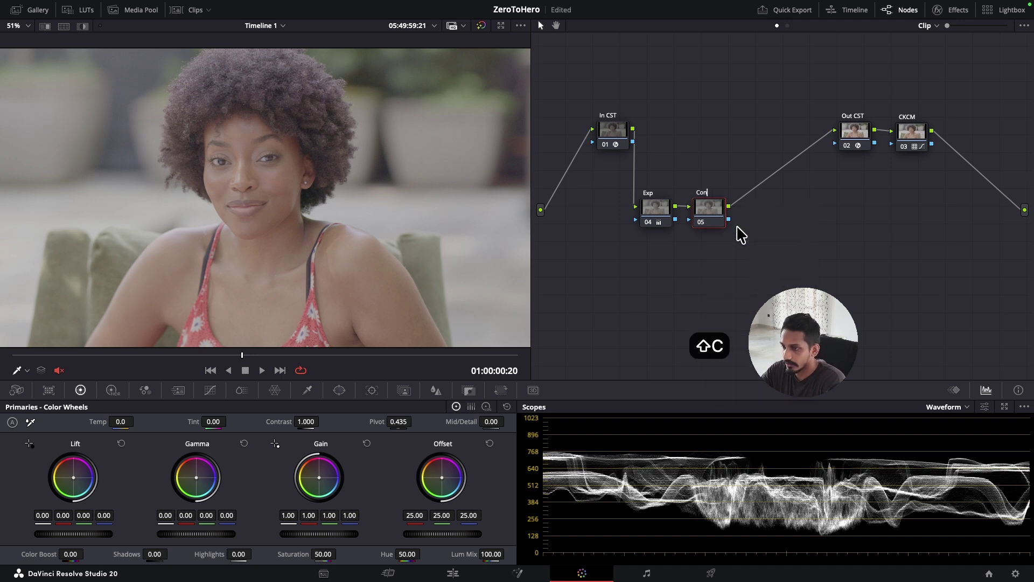
pyautogui.moveTo(701, 212); pyautogui.dragTo(703, 213)
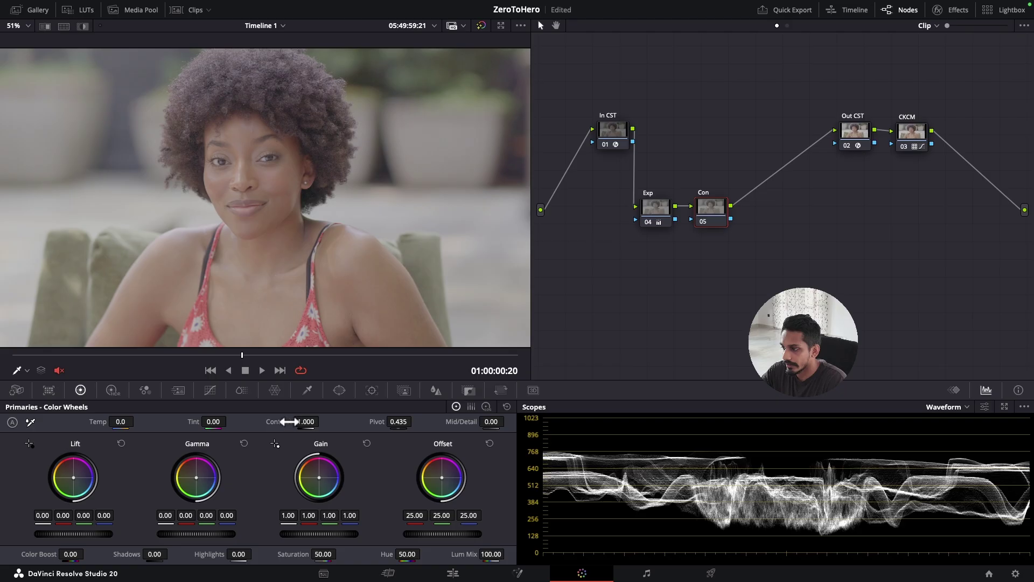
# Step: Set the Con node's Contrast to 1.450 and lower the Exp node's master Lift to -0.01
pyautogui.moveTo(280, 422); pyautogui.dragTo(344, 419)
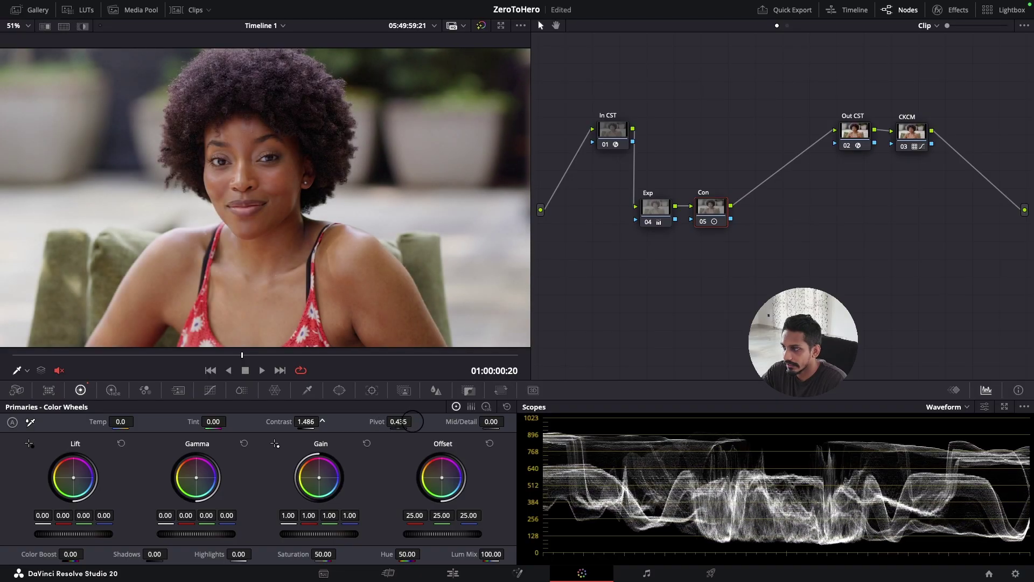
pyautogui.moveTo(414, 423); pyautogui.dragTo(402, 429)
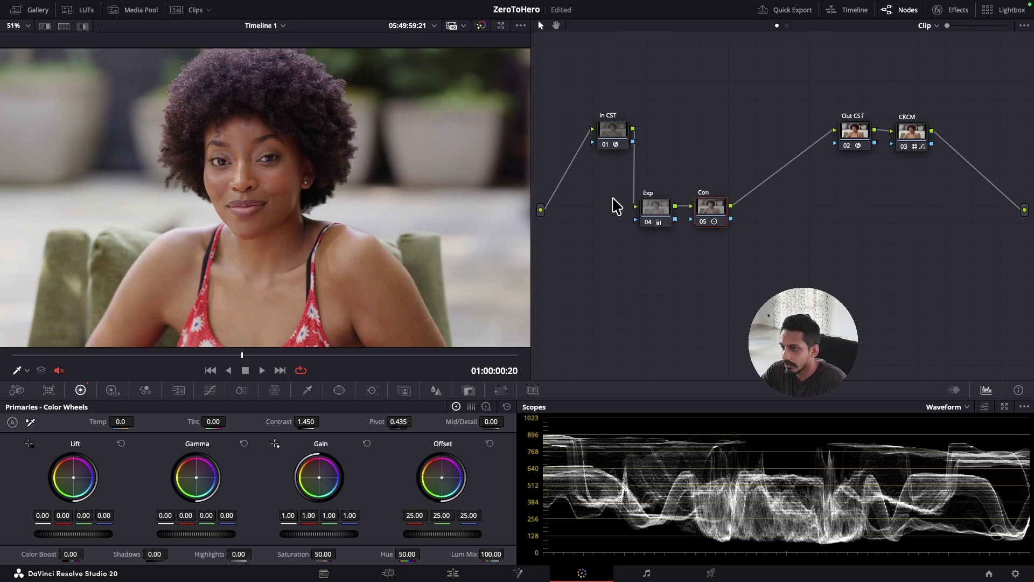
pyautogui.click(657, 211)
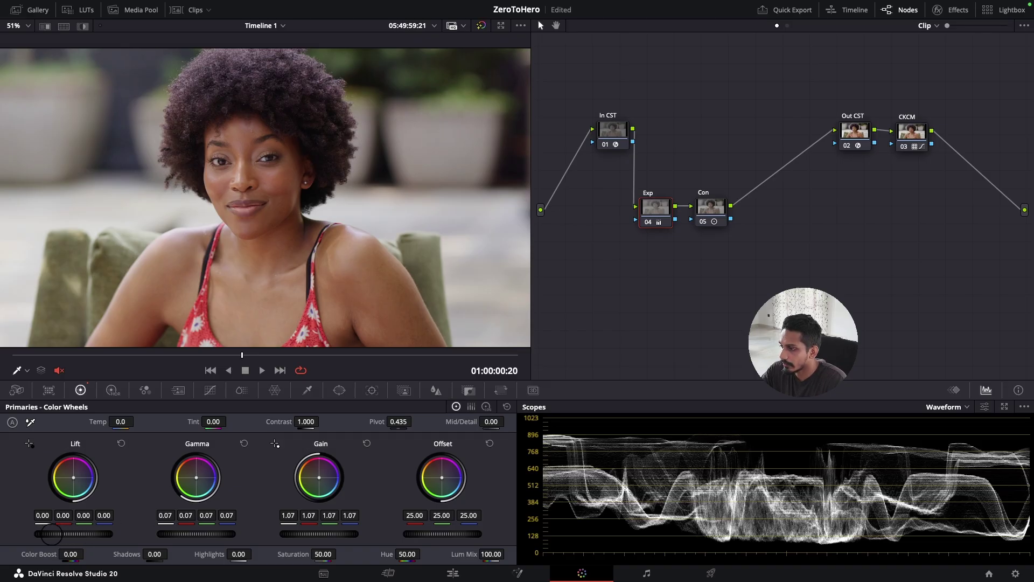
pyautogui.moveTo(32, 534); pyautogui.dragTo(535, 289)
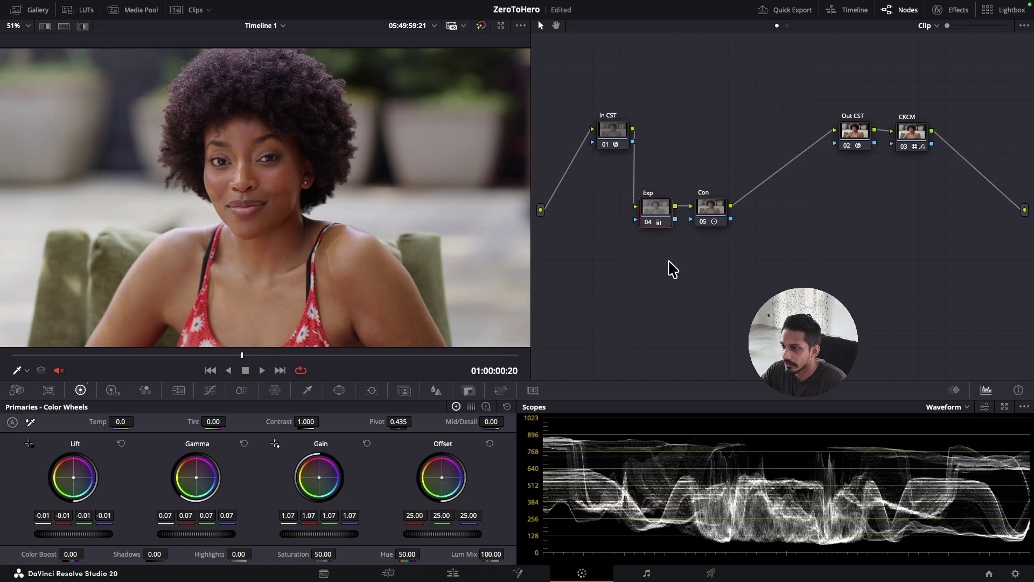
# Step: Lower the Con node's contrast Pivot to 0.405
pyautogui.click(711, 207)
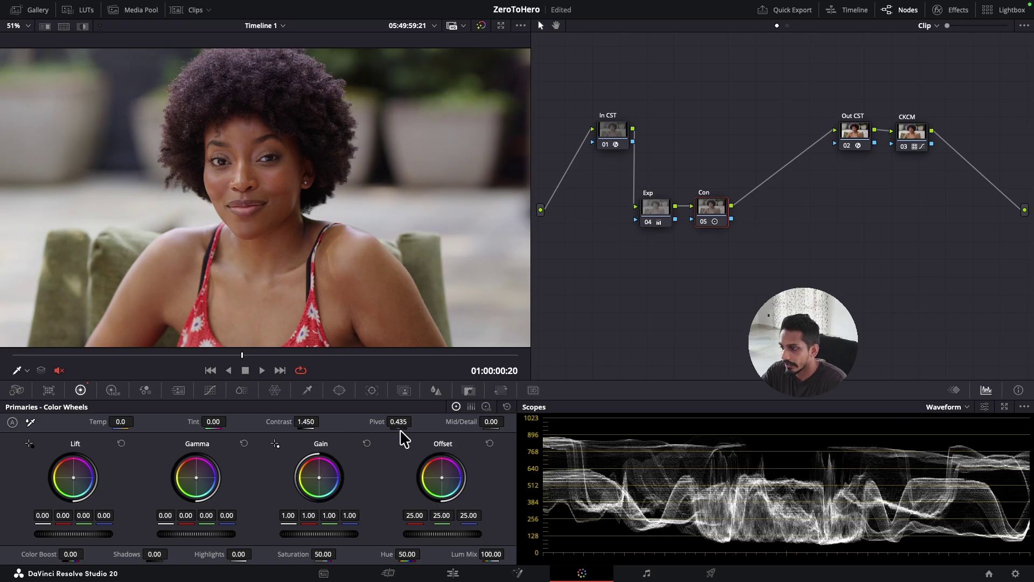
pyautogui.moveTo(401, 421); pyautogui.dragTo(390, 421)
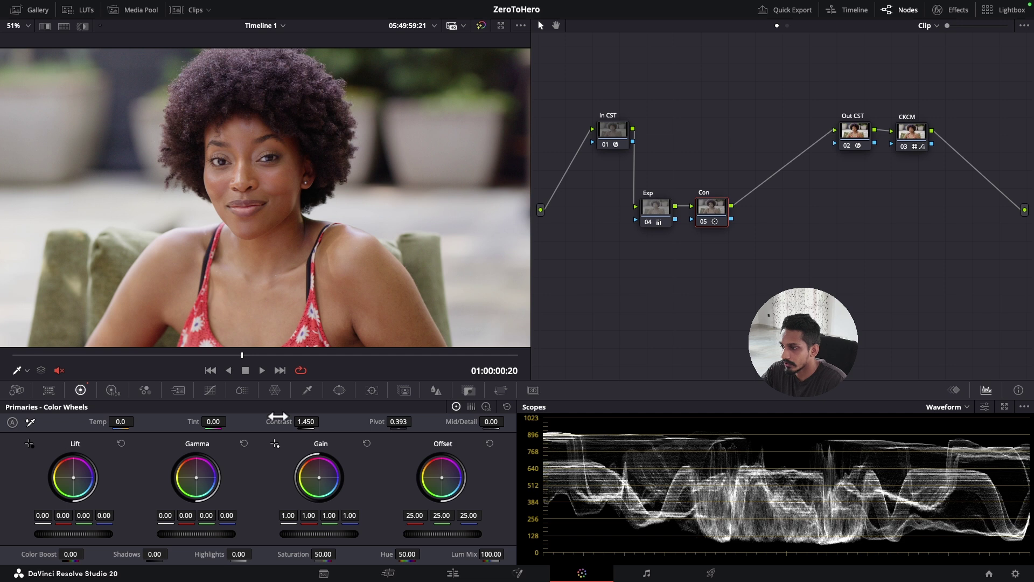
pyautogui.moveTo(378, 421); pyautogui.dragTo(374, 421)
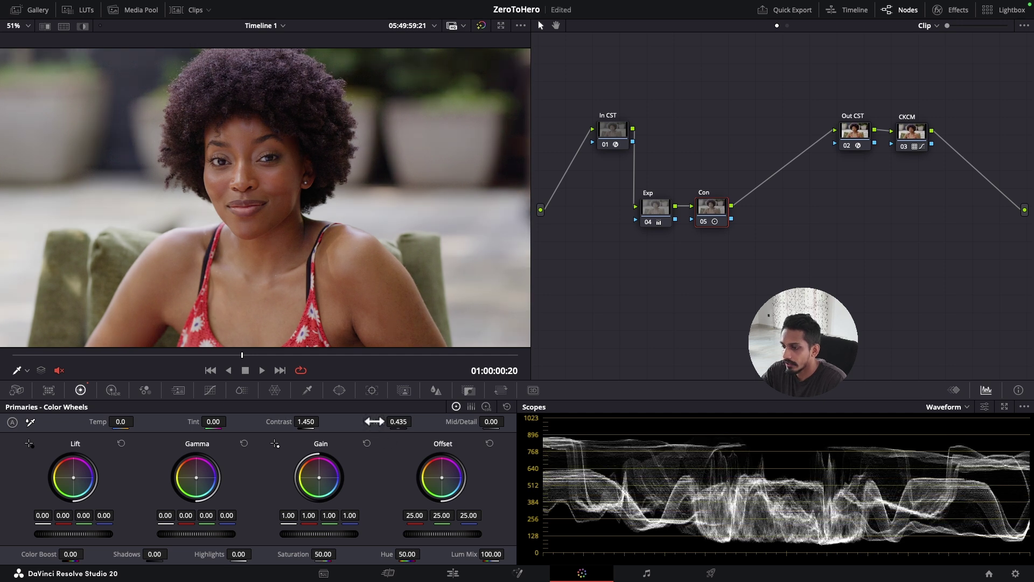
pyautogui.moveTo(397, 422); pyautogui.dragTo(389, 424)
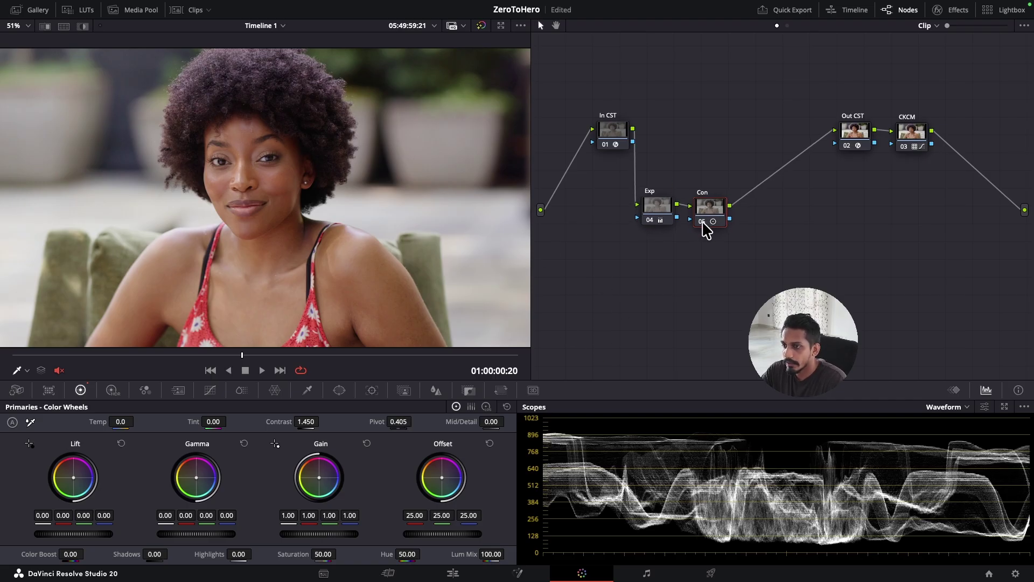
# Step: Toggle the Con node off and on repeatedly to compare the image with and without its contrast, and select the Exp node
pyautogui.click(703, 221)
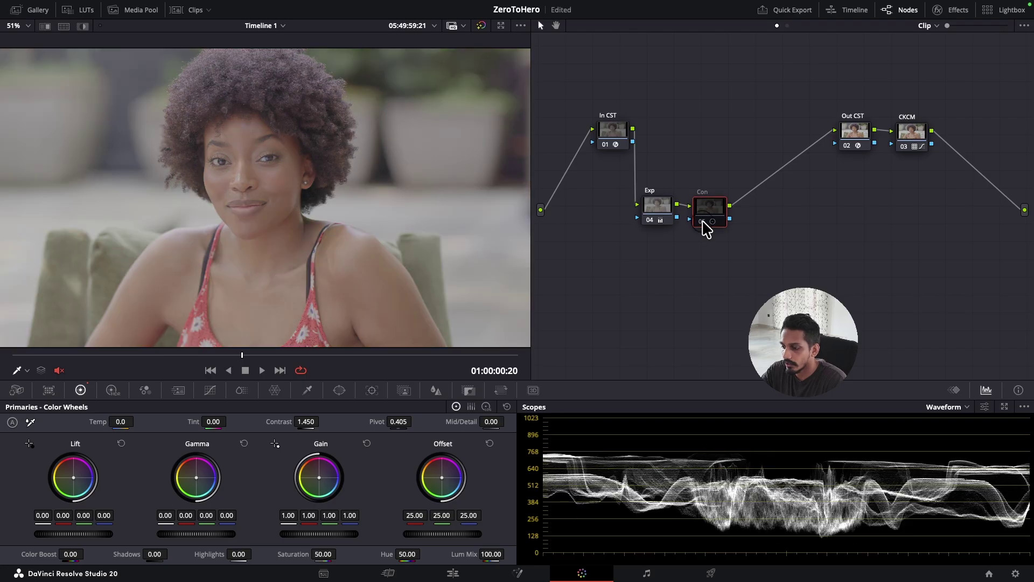
pyautogui.click(703, 222)
pyautogui.click(703, 222)
pyautogui.click(703, 222)
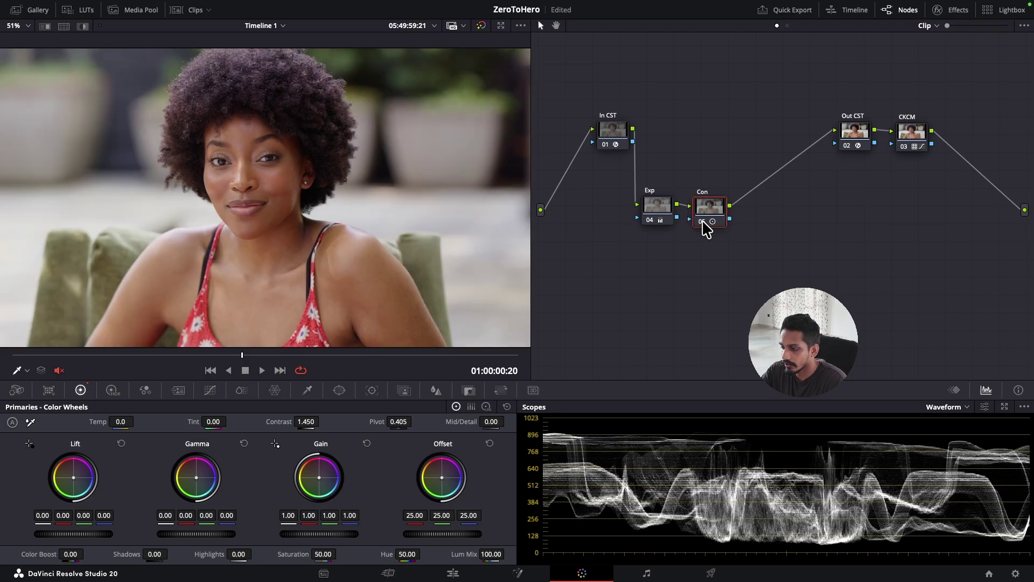
pyautogui.click(703, 221)
pyautogui.click(703, 222)
pyautogui.click(703, 222)
pyautogui.click(703, 222)
pyautogui.click(703, 222)
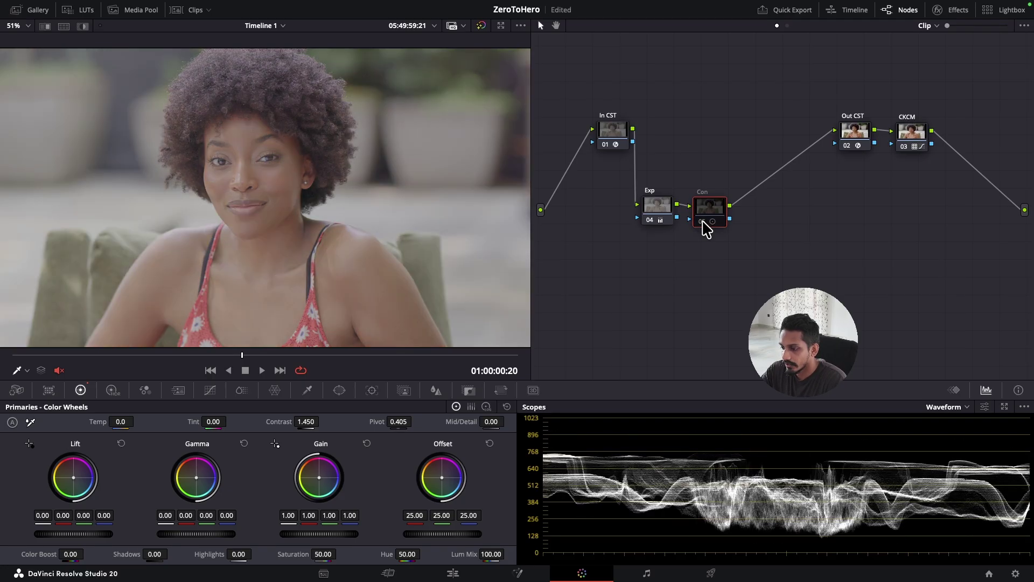
pyautogui.click(703, 222)
pyautogui.click(702, 222)
pyautogui.click(703, 222)
pyautogui.click(656, 209)
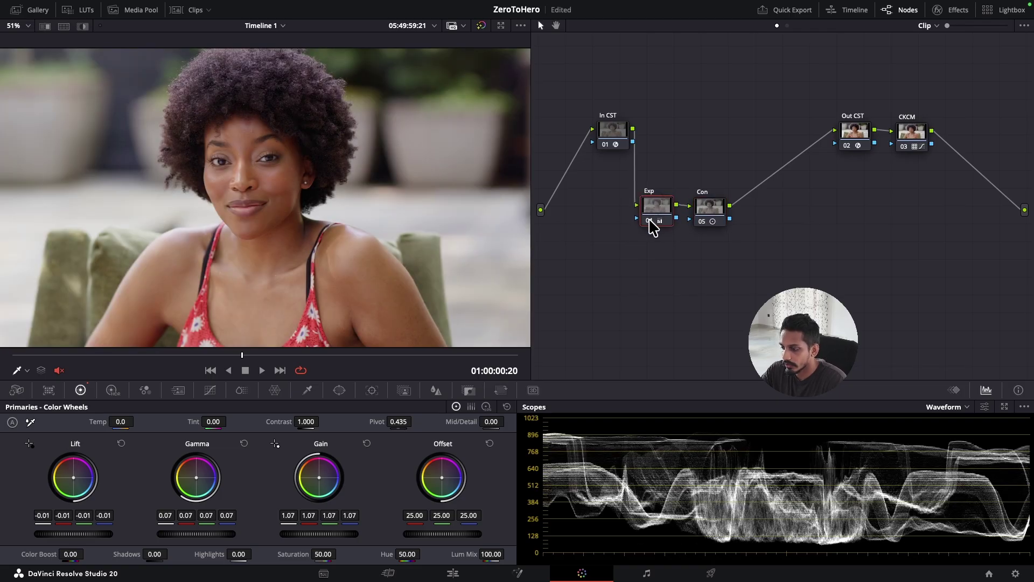
# Step: Compare the image with and without the Exp node's exposure and the Con node's contrast by toggling each node off and on
pyautogui.click(649, 220)
pyautogui.click(649, 219)
pyautogui.click(650, 220)
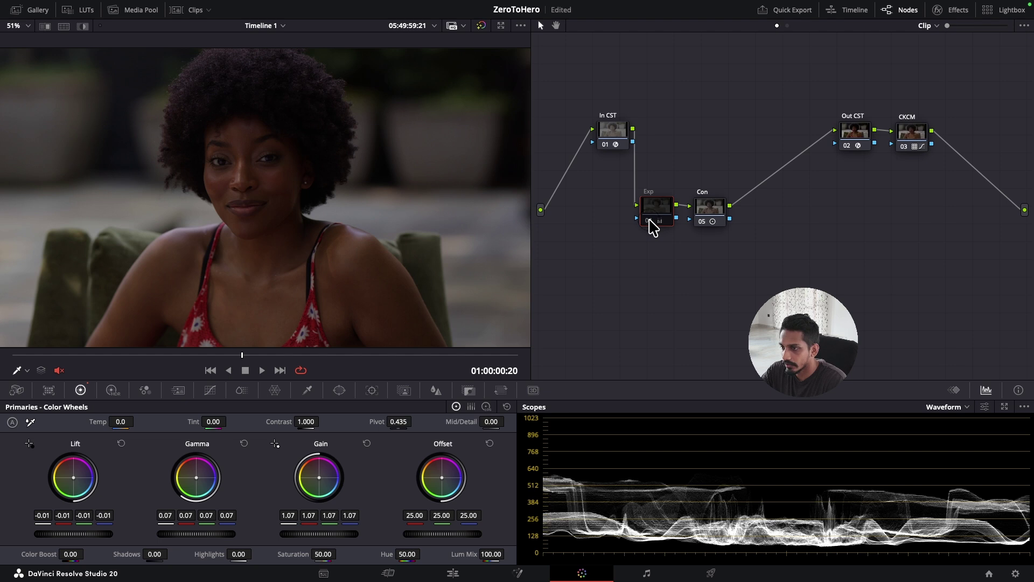
pyautogui.click(650, 219)
pyautogui.click(716, 210)
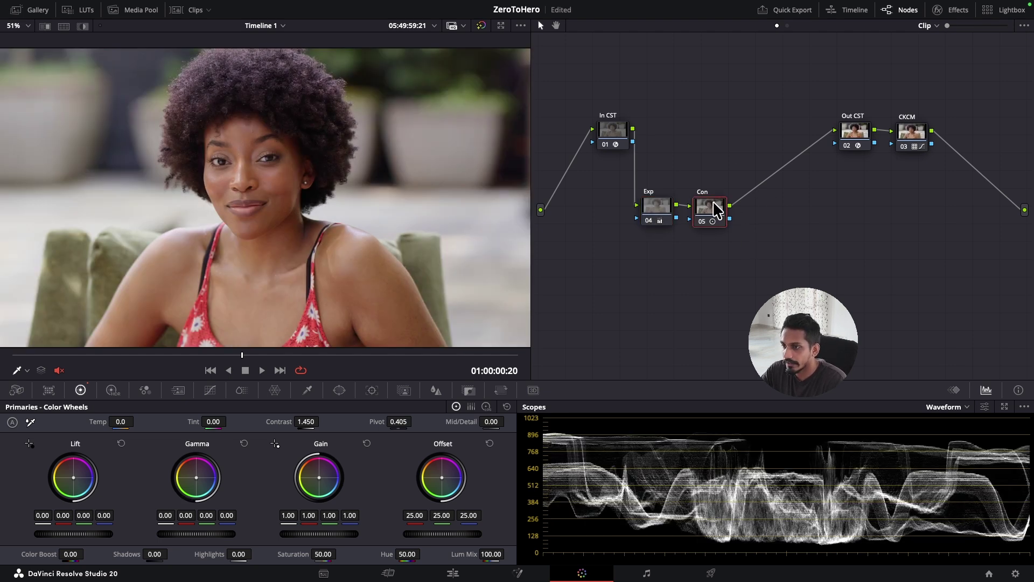
pyautogui.press('super+d')
pyautogui.press('super+d')
pyautogui.press('super+d')
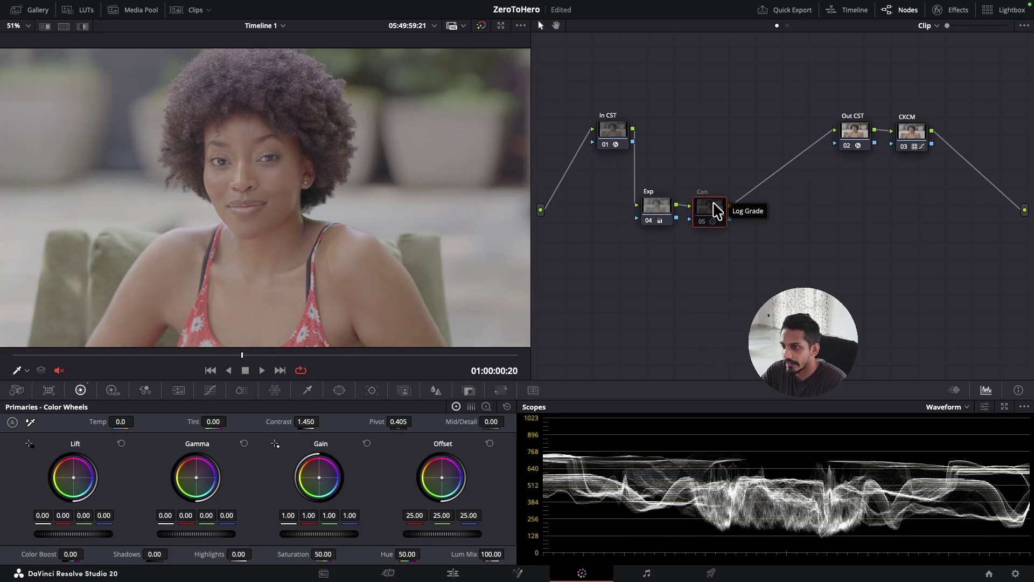
pyautogui.press('super+d')
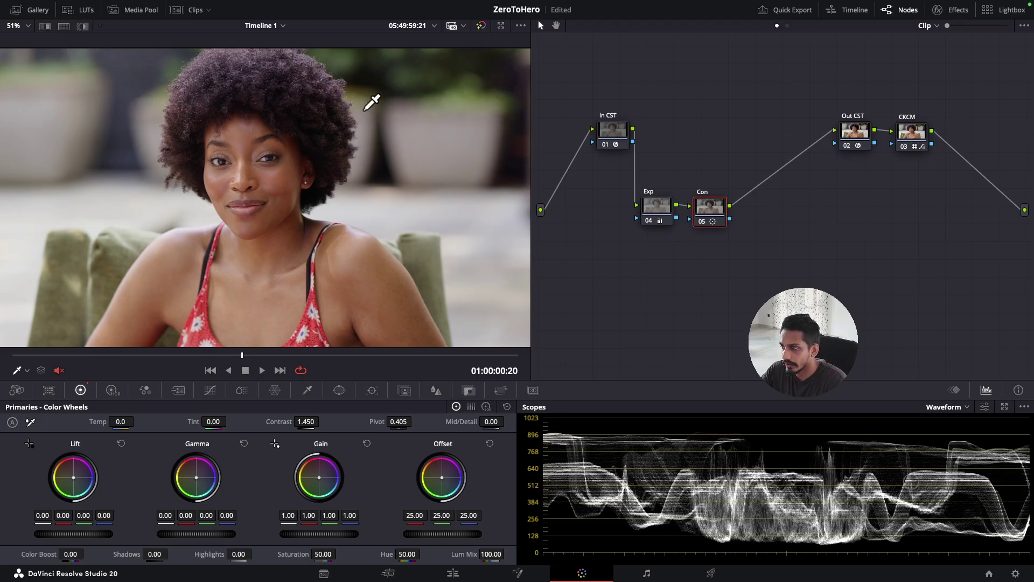
# Step: Bypass and re-enable all grades repeatedly to compare the original clip with the graded image
pyautogui.click(482, 26)
pyautogui.click(482, 26)
pyautogui.click(482, 26)
pyautogui.click(482, 26)
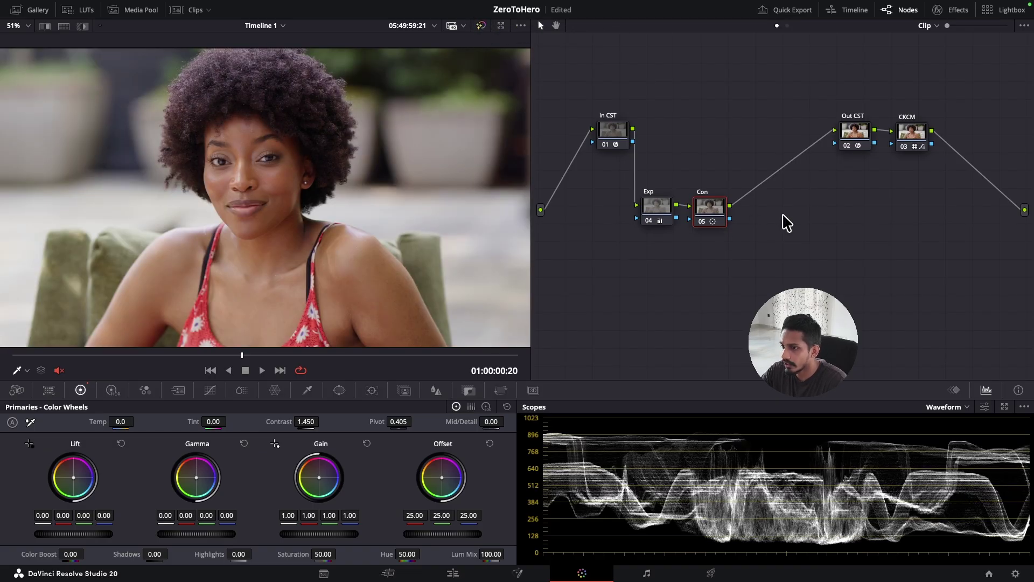
pyautogui.hotkey('shift', 'd')
pyautogui.hotkey('shift', 'd')
pyautogui.hotkey('shift', 'd')
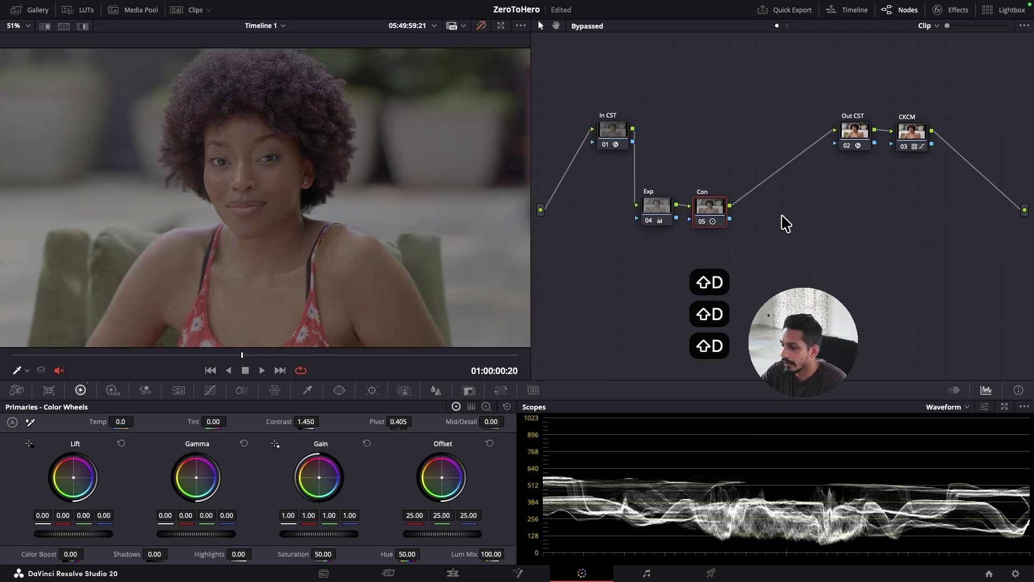
pyautogui.hotkey('shift', 'd')
pyautogui.hotkey('shift', 'd')
pyautogui.hotkey('shift', 'd')
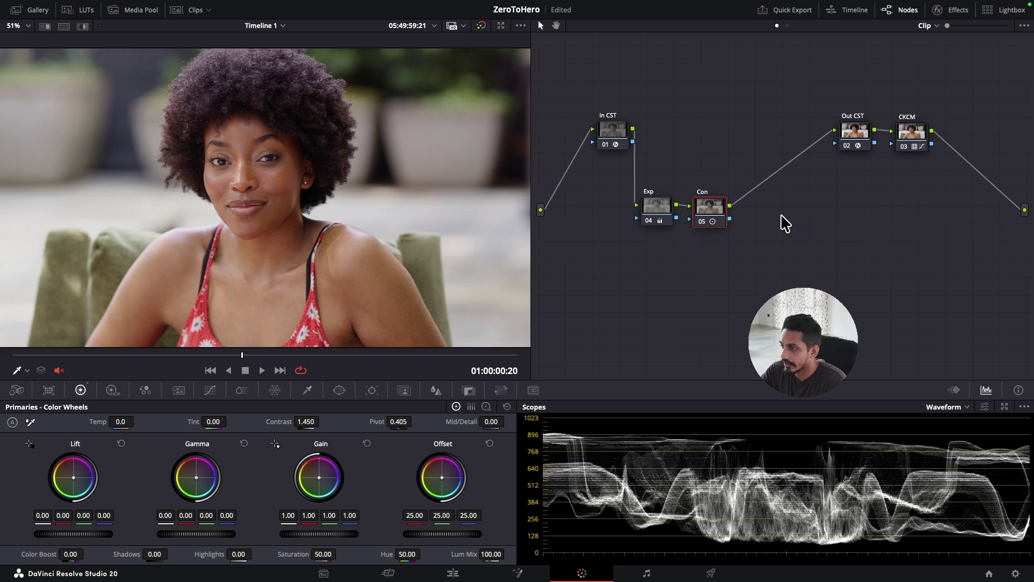
# Step: Compare the bypassed and graded image in full-screen view, and return to the normal workspace
pyautogui.press('super+f')
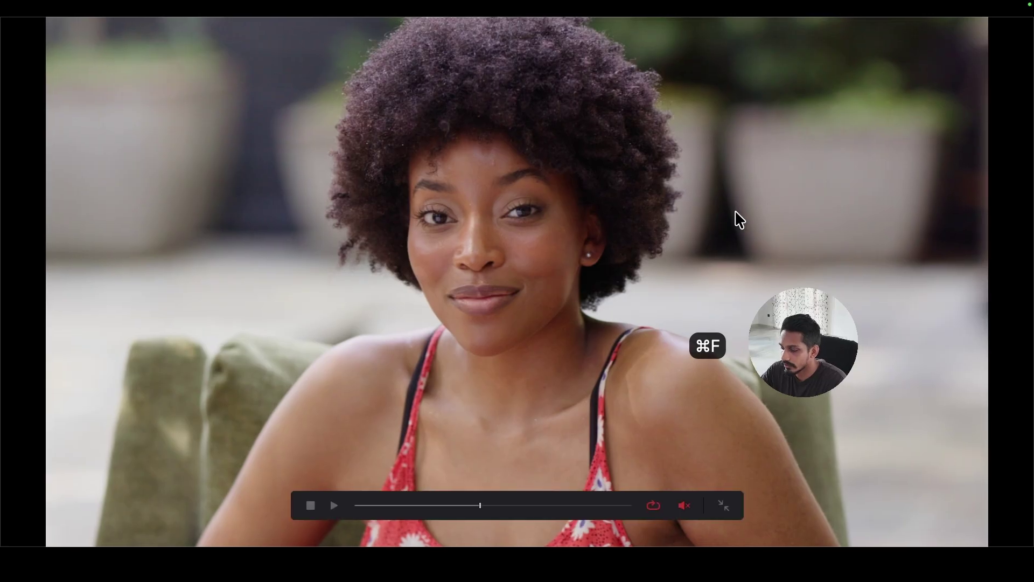
pyautogui.hotkey('shift', 'd')
pyautogui.hotkey('shift', 'd')
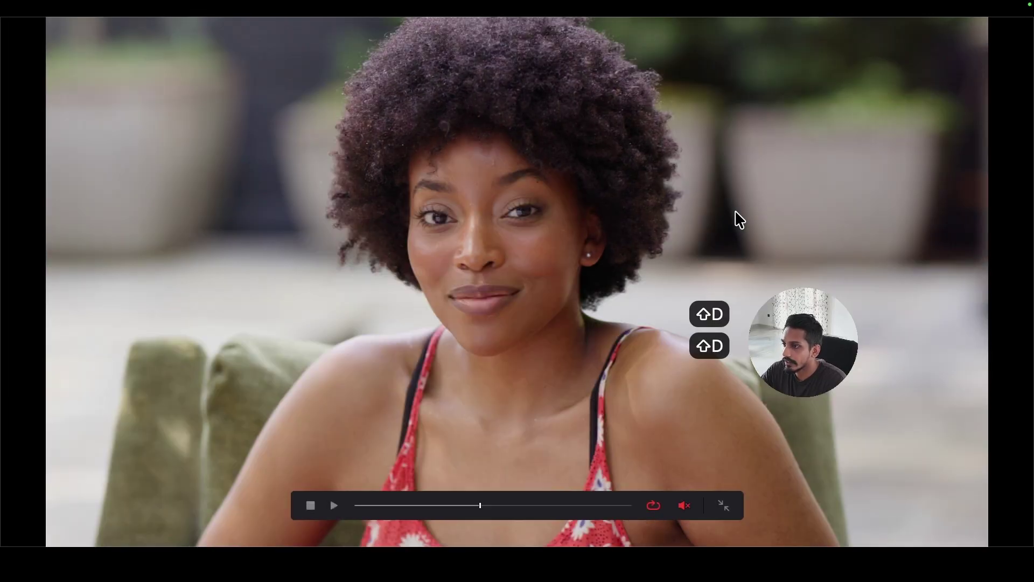
pyautogui.hotkey('shift', 'd')
pyautogui.hotkey('shift', 'd')
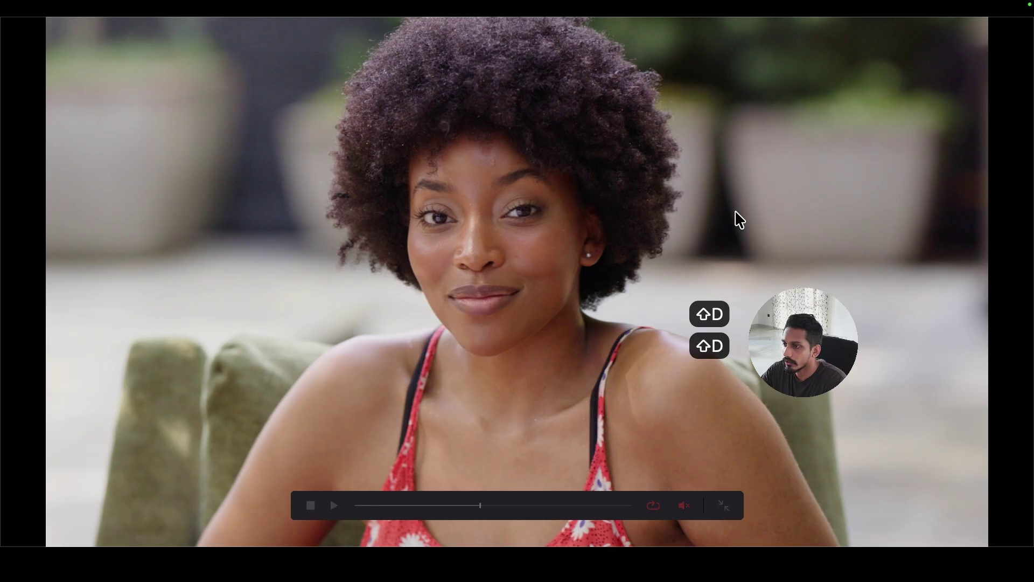
pyautogui.hotkey('shift', 'd')
pyautogui.hotkey('shift', 'd')
pyautogui.hotkey('shift', 'd')
pyautogui.hotkey('shift', 'd')
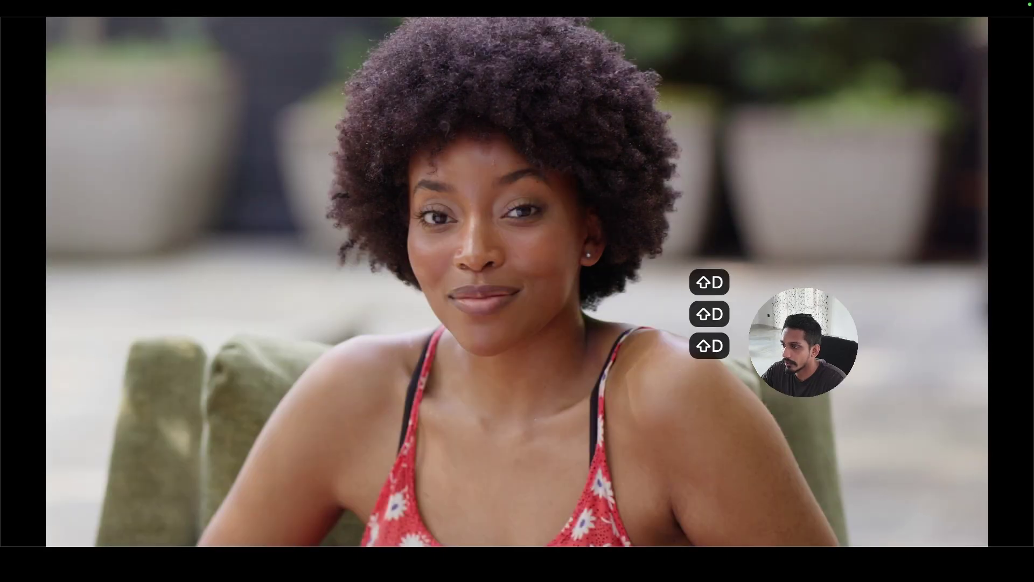
pyautogui.press('super+f')
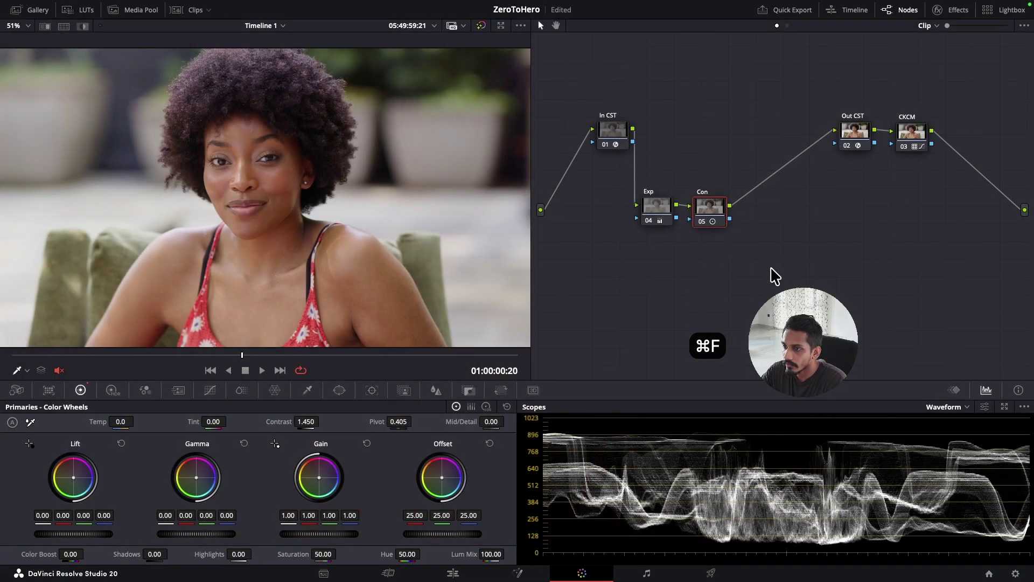
# Step: Space the Con node farther from Exp, and set the waveform scope to RGB with Colorize enabled
pyautogui.moveTo(654, 207); pyautogui.dragTo(777, 208)
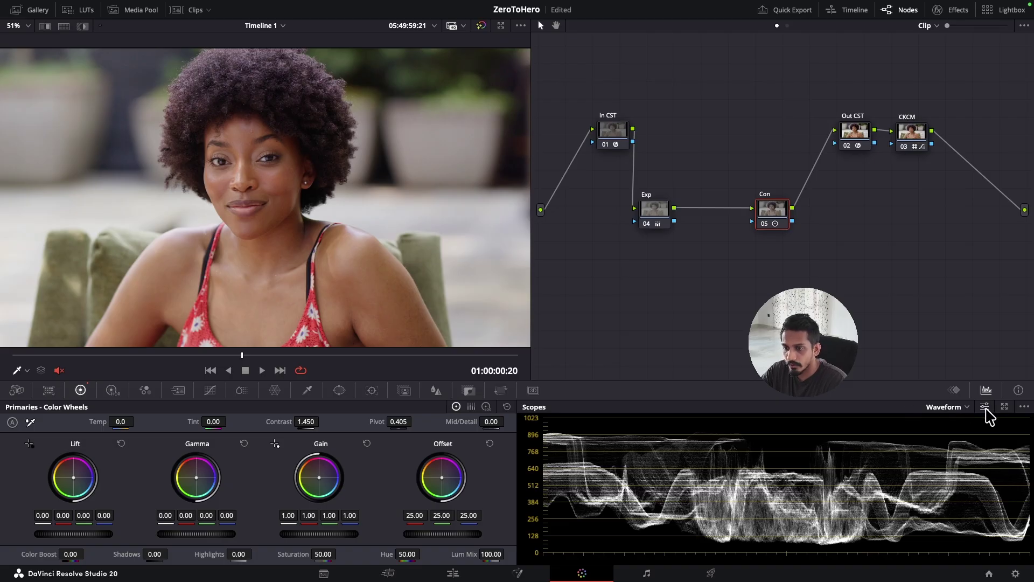
pyautogui.click(985, 408)
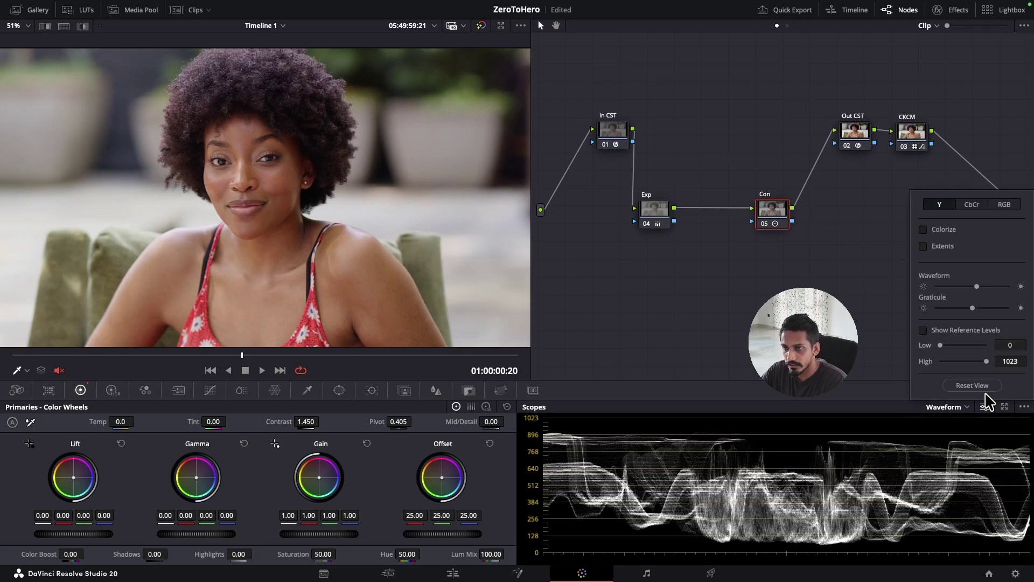
pyautogui.click(1005, 205)
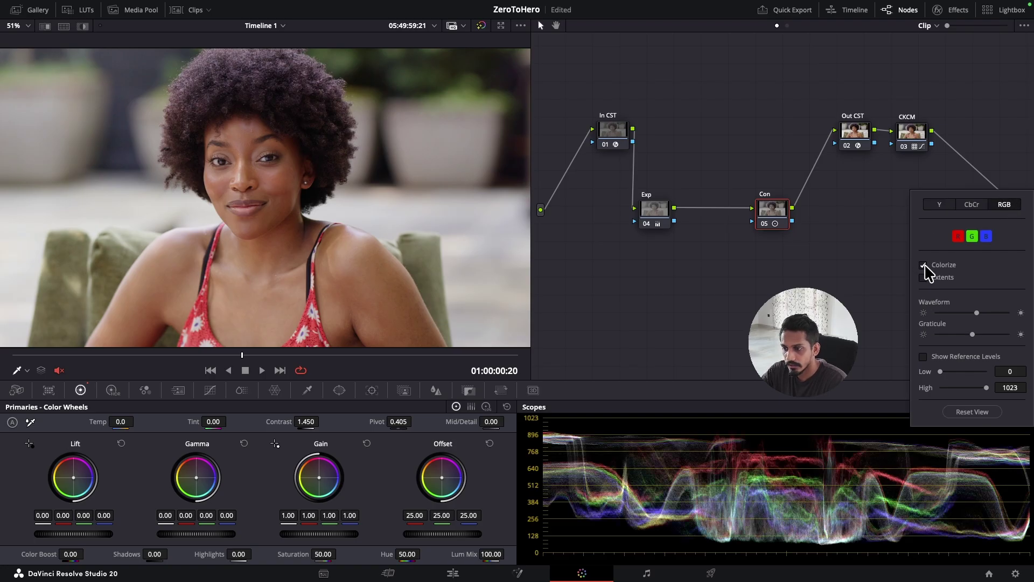
pyautogui.click(888, 258)
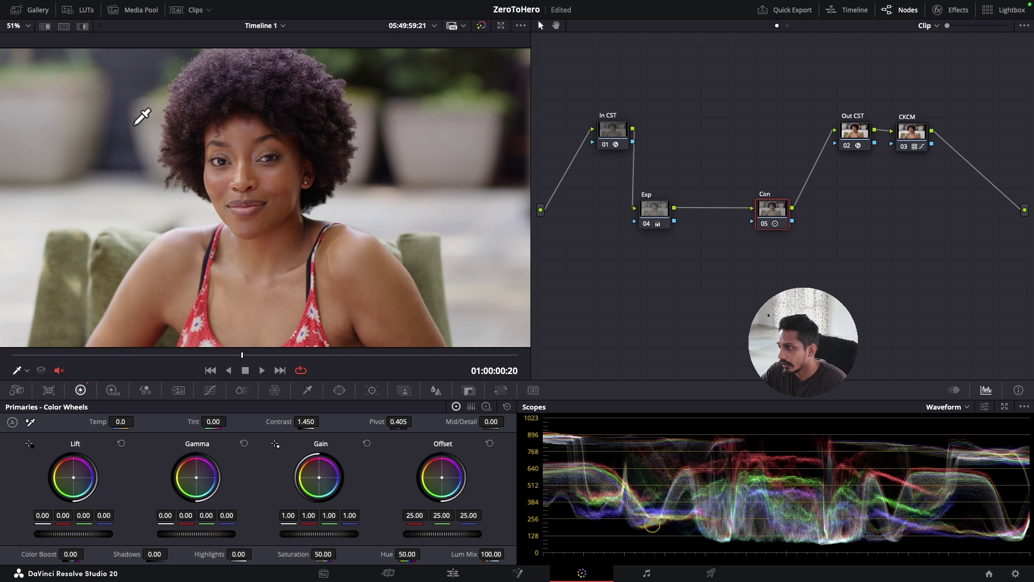
# Step: Show the picker RGB value in the viewer and sample the background beside the sofa
pyautogui.rightClick(135, 129)
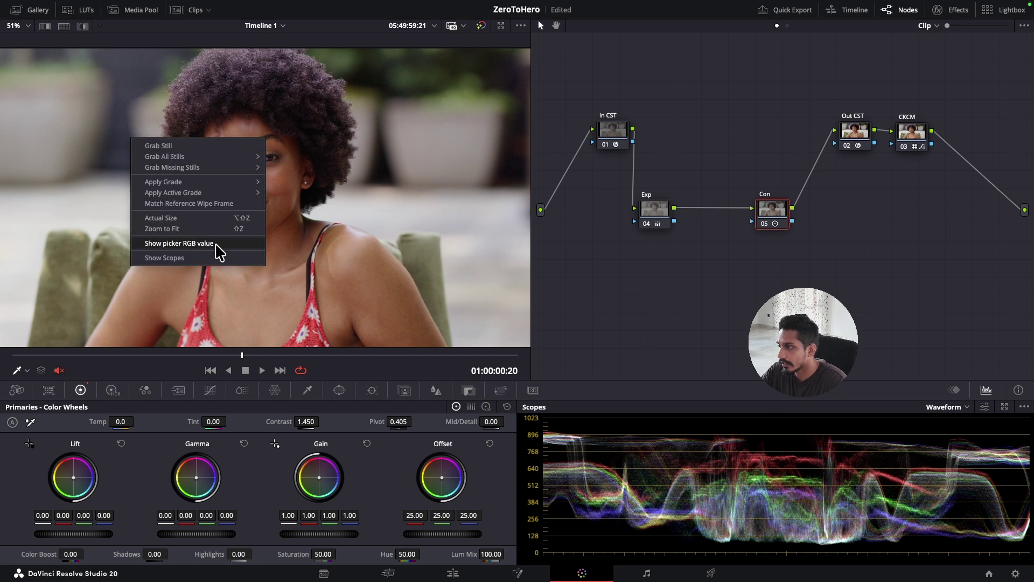
pyautogui.click(206, 245)
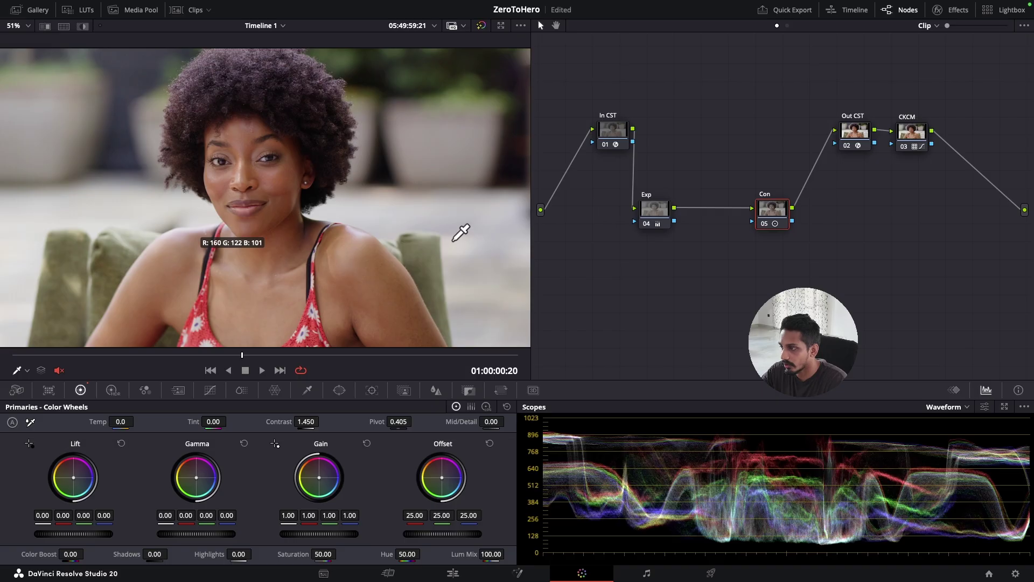
pyautogui.click(448, 277)
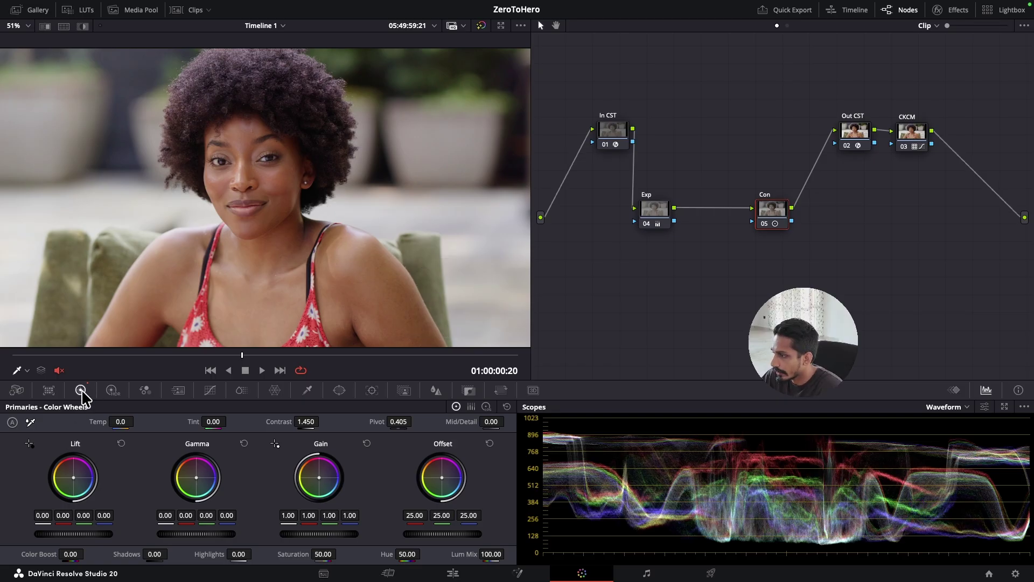
# Step: Switch the primaries to Color Bars, and move the Con node closer to Out CST to leave room after Exp
pyautogui.click(471, 407)
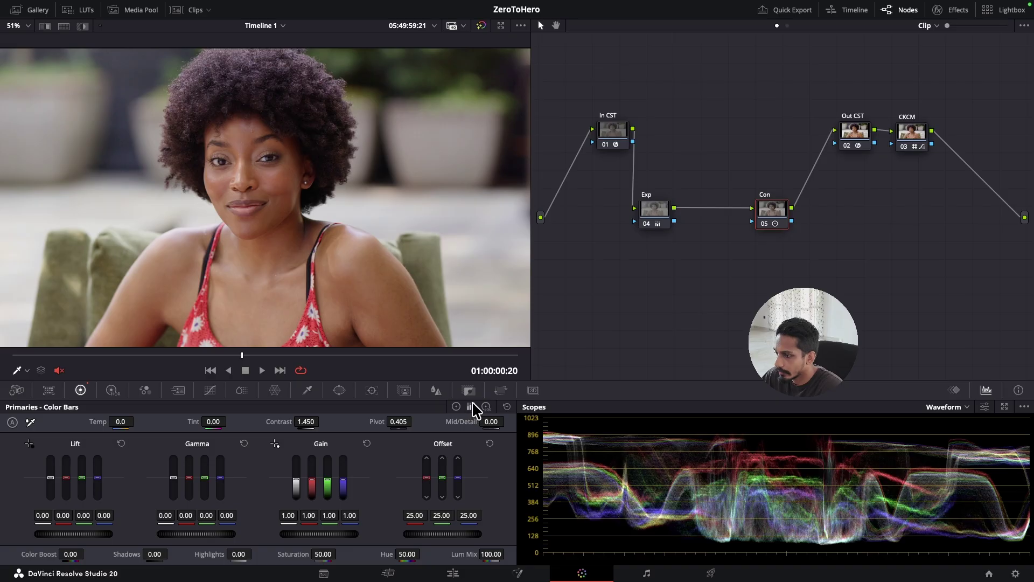
pyautogui.moveTo(771, 209); pyautogui.dragTo(790, 205)
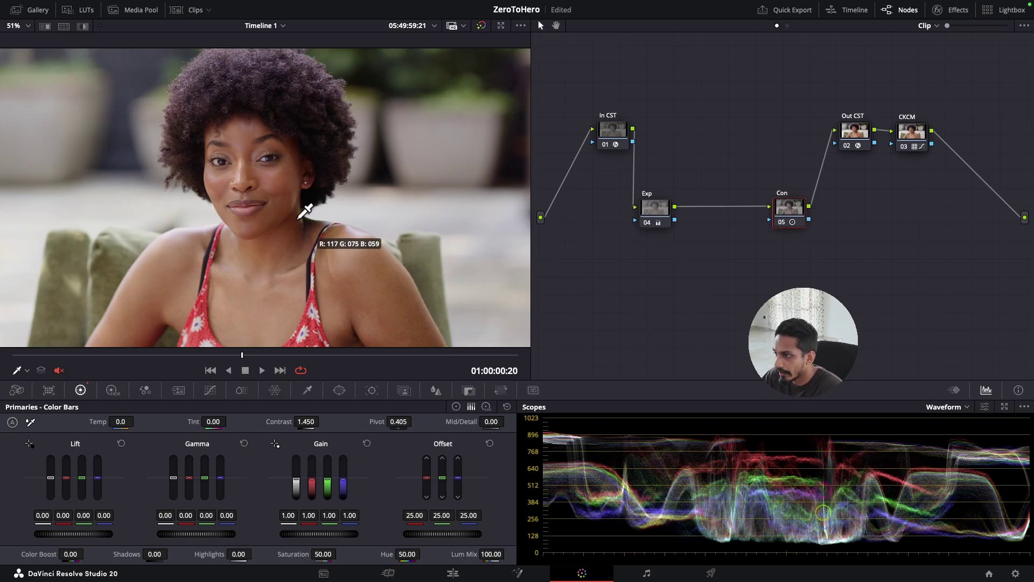
pyautogui.moveTo(787, 215); pyautogui.dragTo(790, 207)
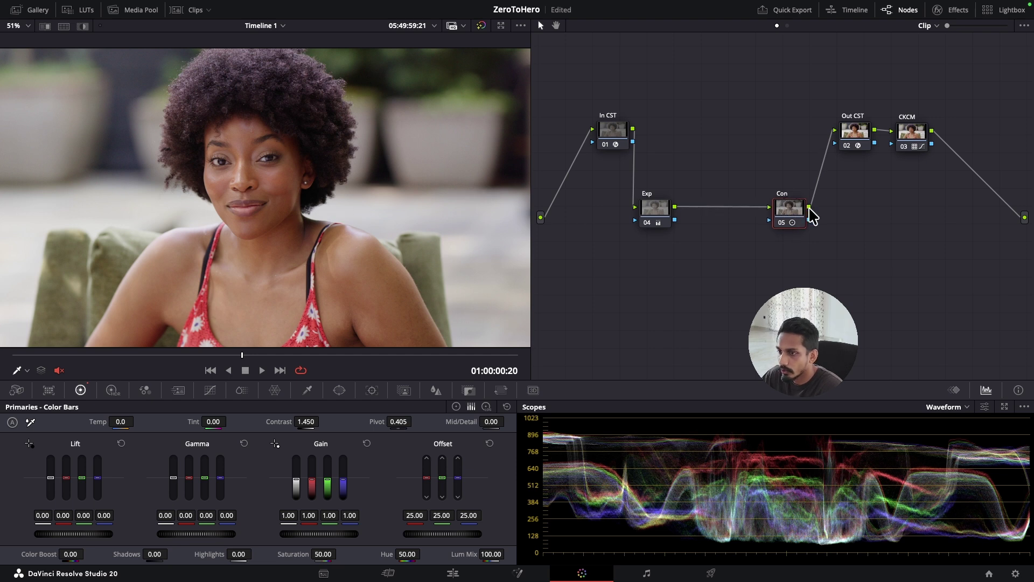
pyautogui.moveTo(787, 210); pyautogui.dragTo(781, 205)
# Step: Try adding a serial node before Con and placing it between Exp and Con, and undo the addition
pyautogui.rightClick(789, 208)
pyautogui.moveTo(850, 264)
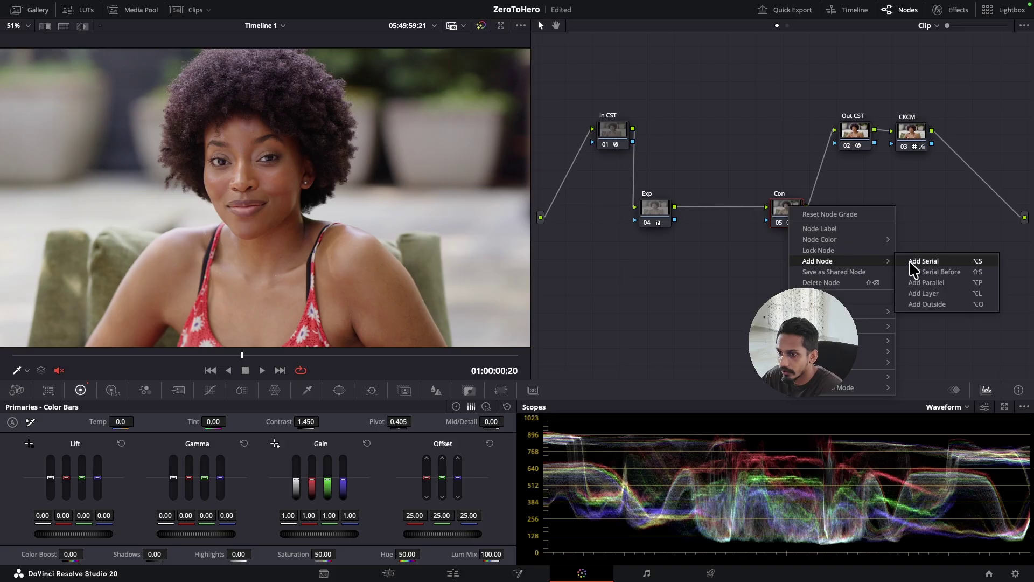
pyautogui.click(945, 272)
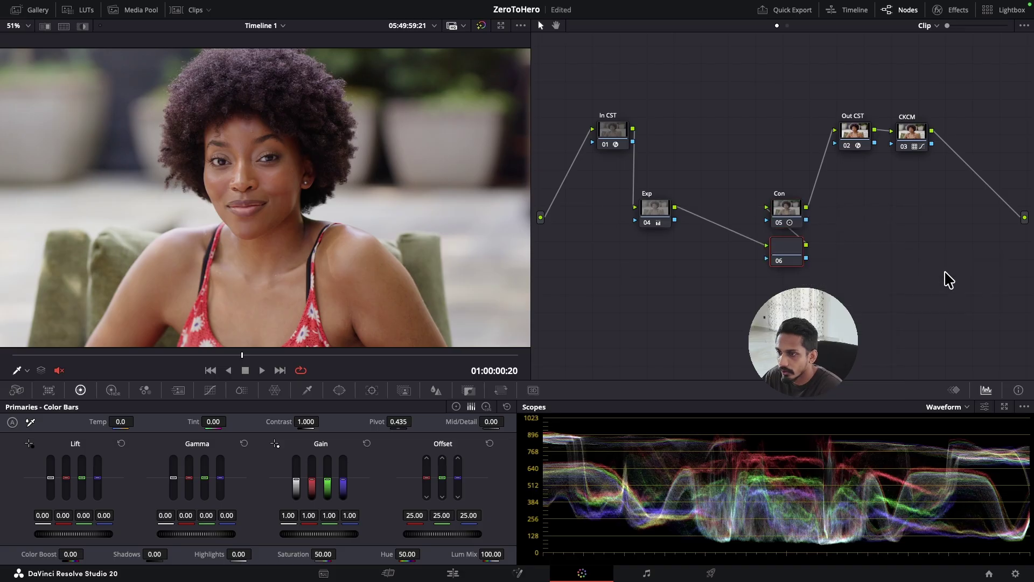
pyautogui.moveTo(798, 248); pyautogui.dragTo(735, 218)
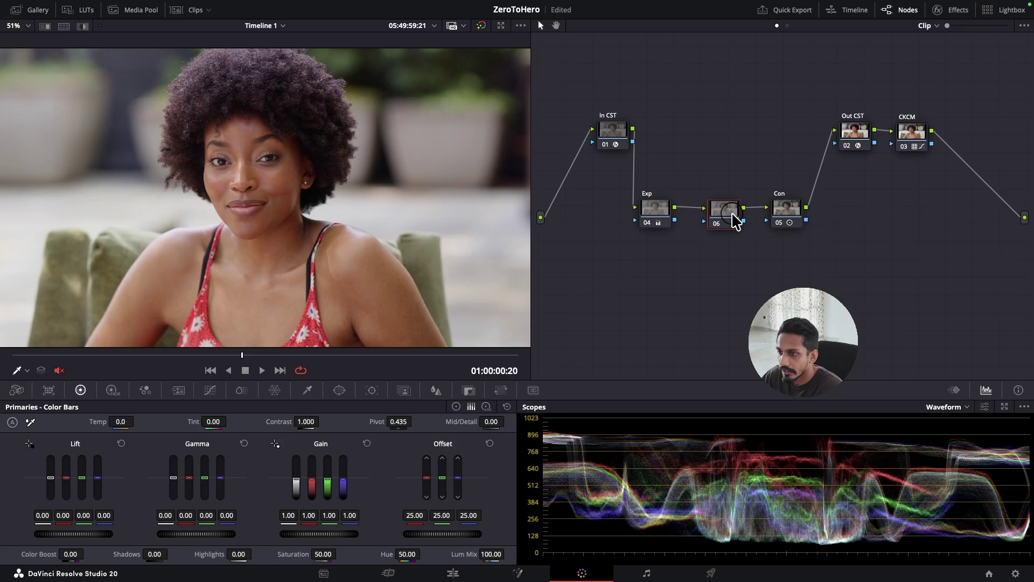
pyautogui.press('super+z')
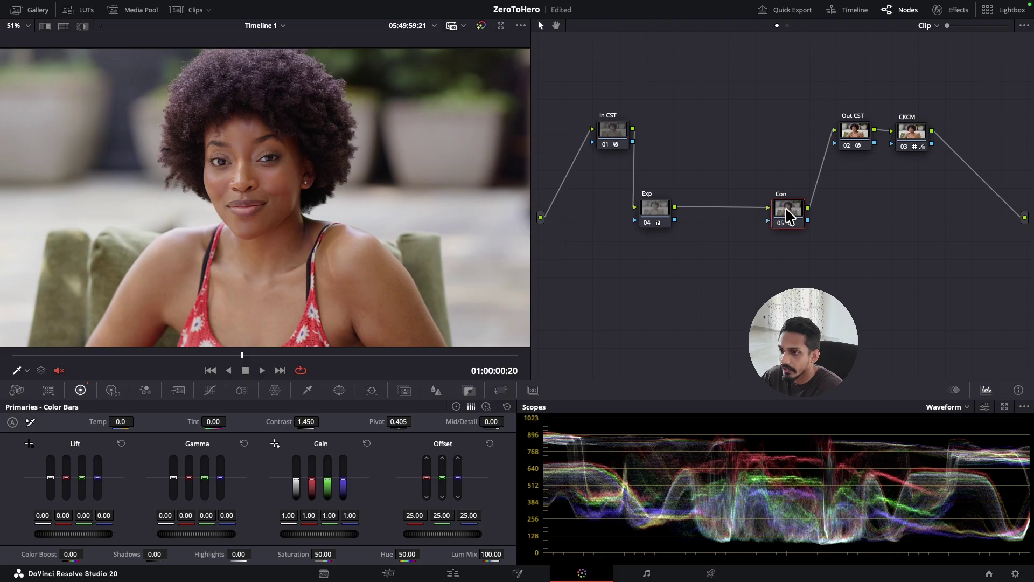
# Step: Add a serial node before Con, label it Bal, and line it up between Exp and Con
pyautogui.hotkey('shift', 's')
pyautogui.moveTo(734, 220); pyautogui.dragTo(789, 209)
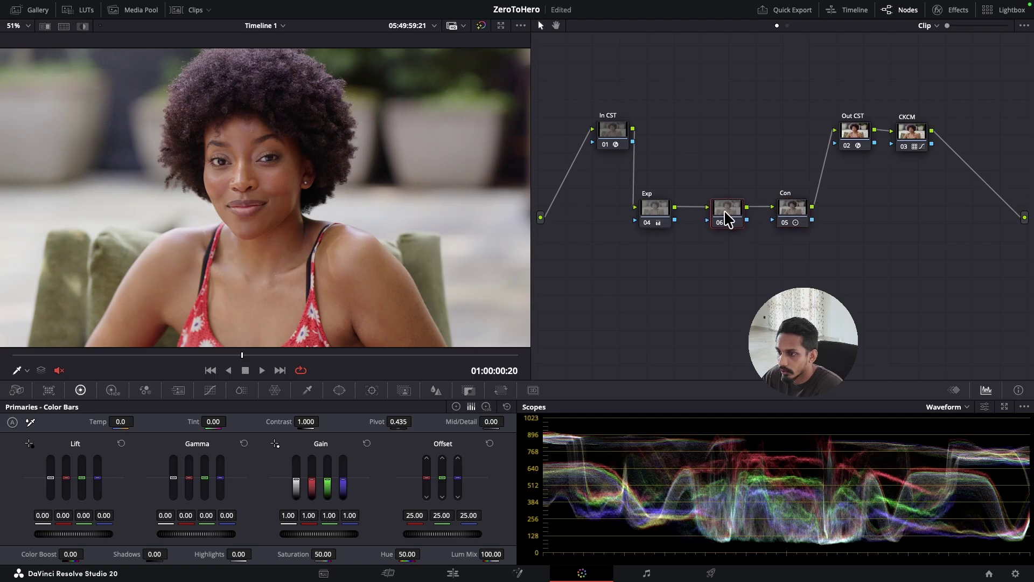
pyautogui.rightClick(725, 212)
pyautogui.click(748, 233)
pyautogui.write('Bal')
pyautogui.click(727, 212)
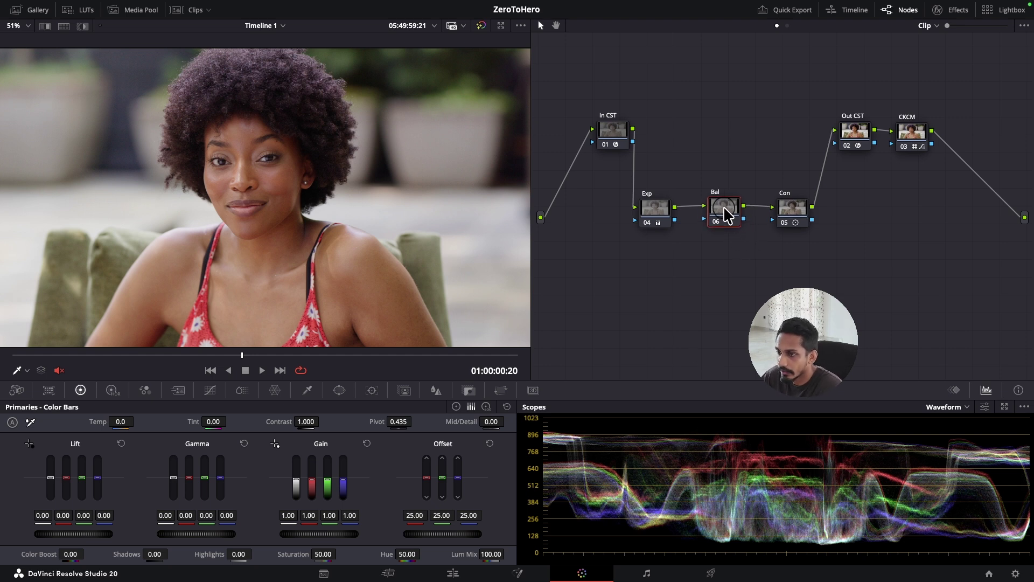
pyautogui.moveTo(723, 207); pyautogui.dragTo(726, 202)
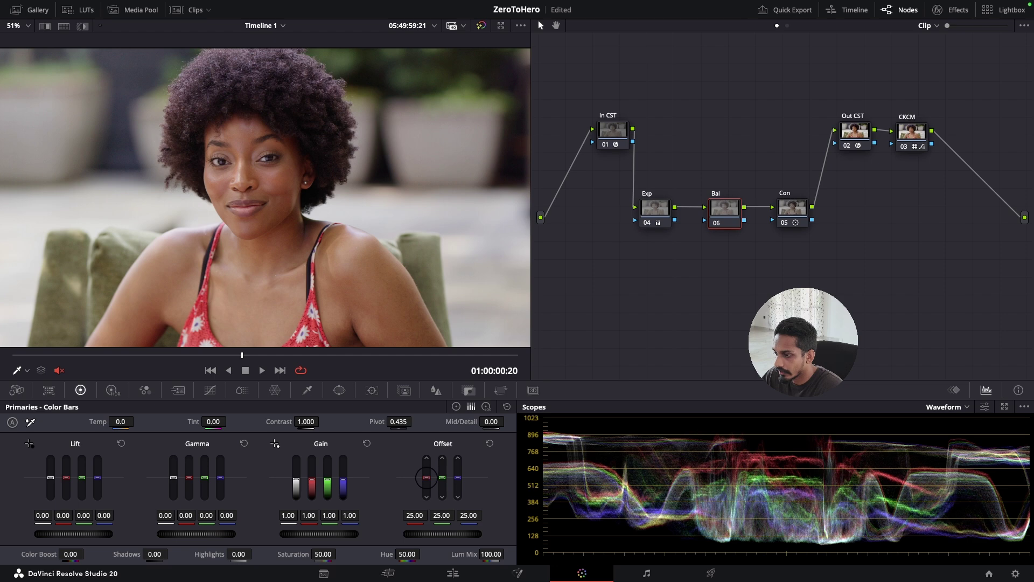
# Step: Try a red Offset of 21.40 on the Bal node, reset it, and lower red Offset to 24.40 instead
pyautogui.moveTo(426, 477); pyautogui.dragTo(426, 481)
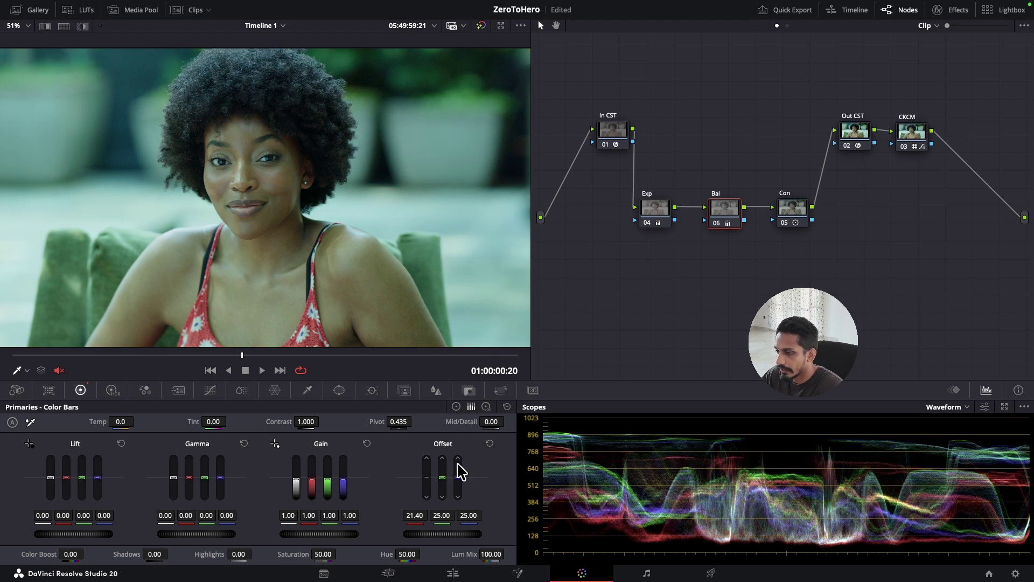
pyautogui.click(489, 443)
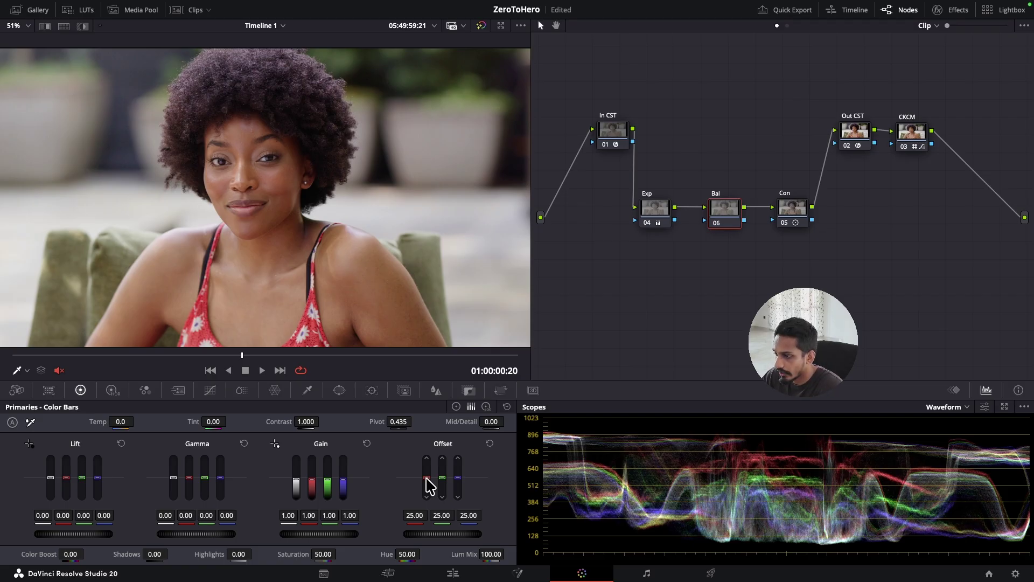
pyautogui.moveTo(428, 484); pyautogui.dragTo(429, 485)
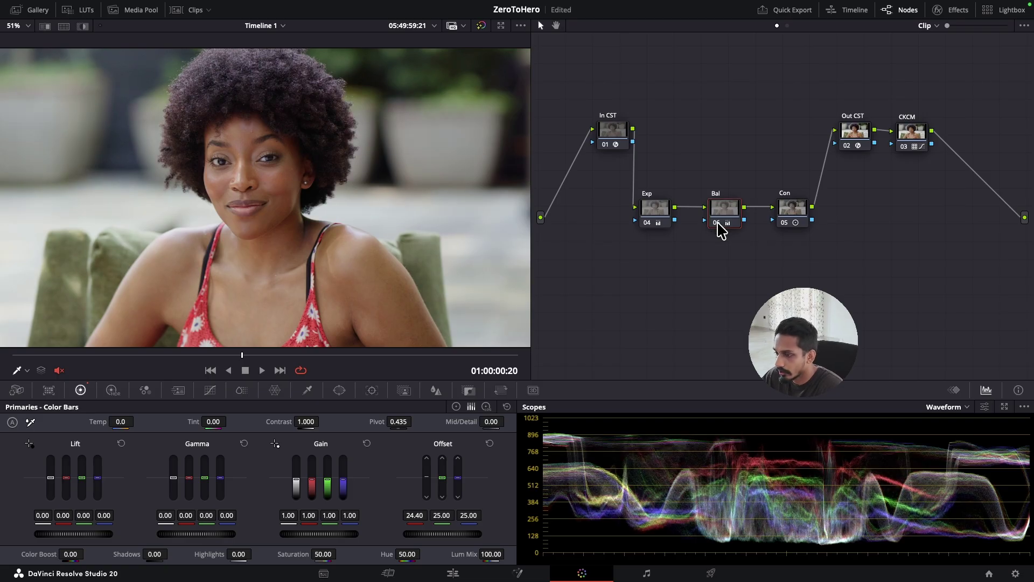
# Step: Compare the full-screen image with the Bal node repeatedly disabled and enabled, leaving the node enabled
pyautogui.hotkey('ctrl', 'd')
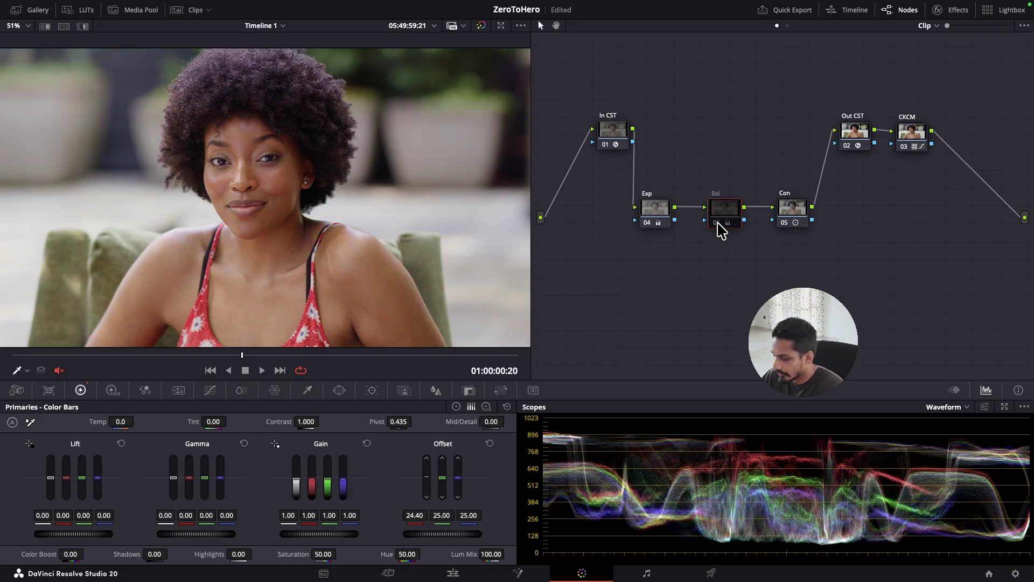
pyautogui.press('super+f')
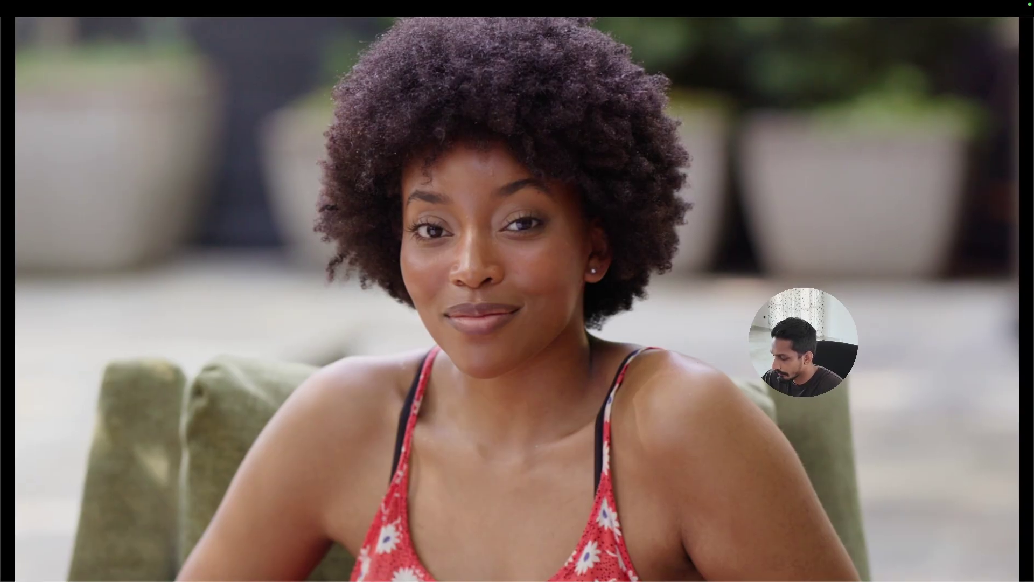
pyautogui.moveTo(722, 232)
pyautogui.press('super+d')
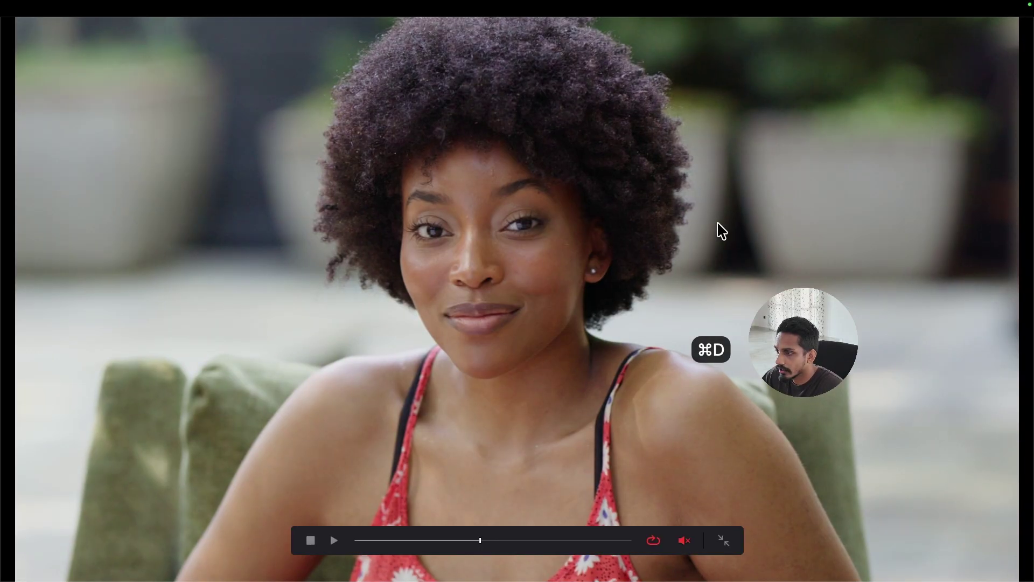
pyautogui.press('super+d')
pyautogui.press('super+d')
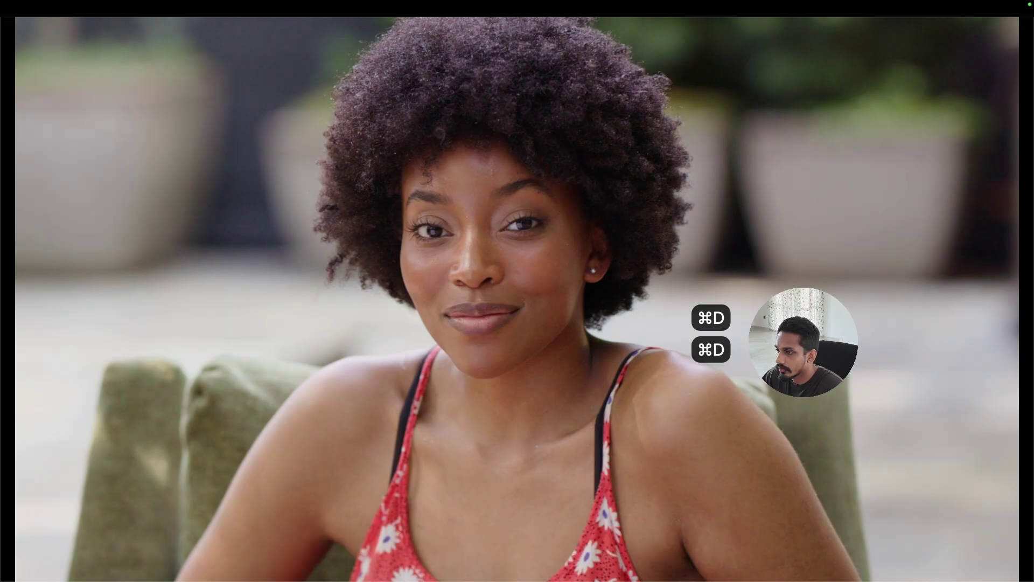
pyautogui.press('super+d')
pyautogui.press('super+d')
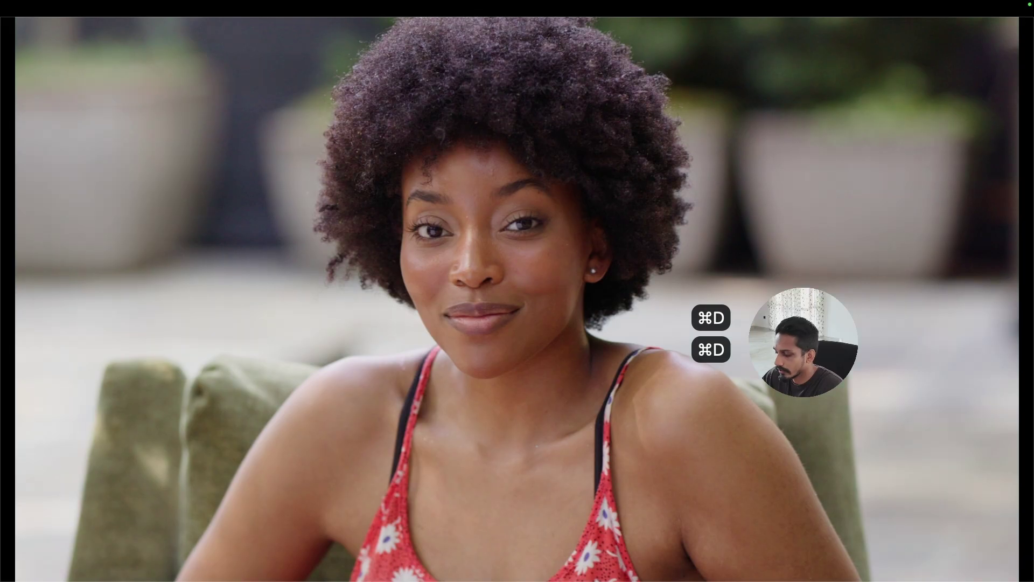
pyautogui.press('super+d')
pyautogui.press('super+f')
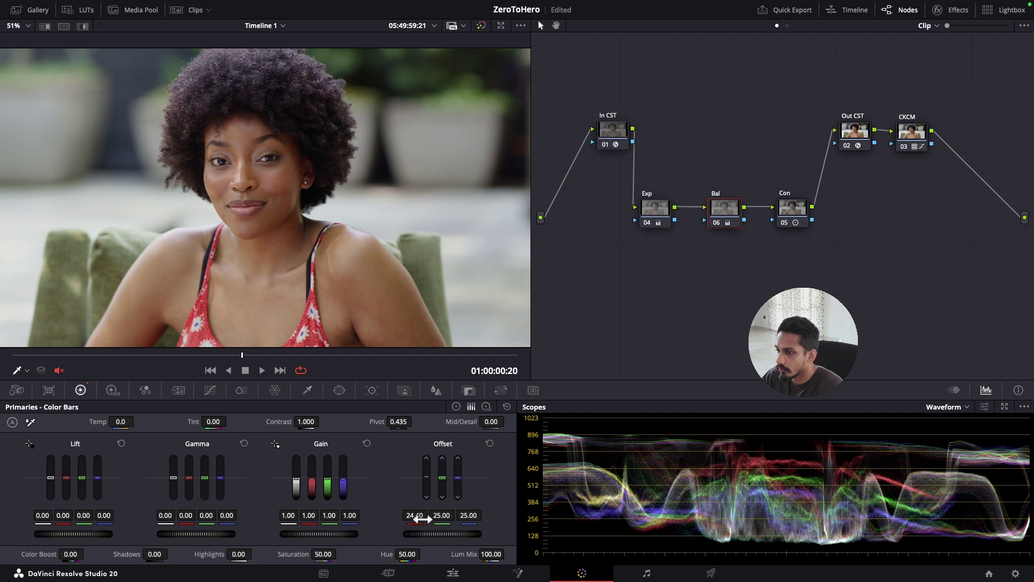
pyautogui.moveTo(439, 237); pyautogui.dragTo(401, 137)
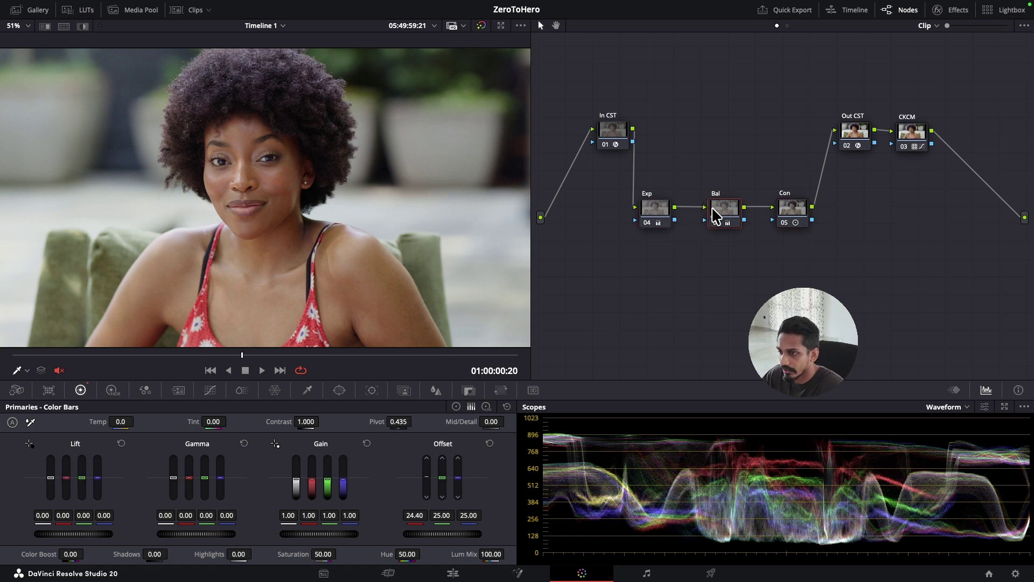
# Step: Spread the node graph by moving Out CST and CKCM toward the output and shifting In CST, Exp, Bal and Con toward the input
pyautogui.moveTo(824, 104); pyautogui.dragTo(979, 131)
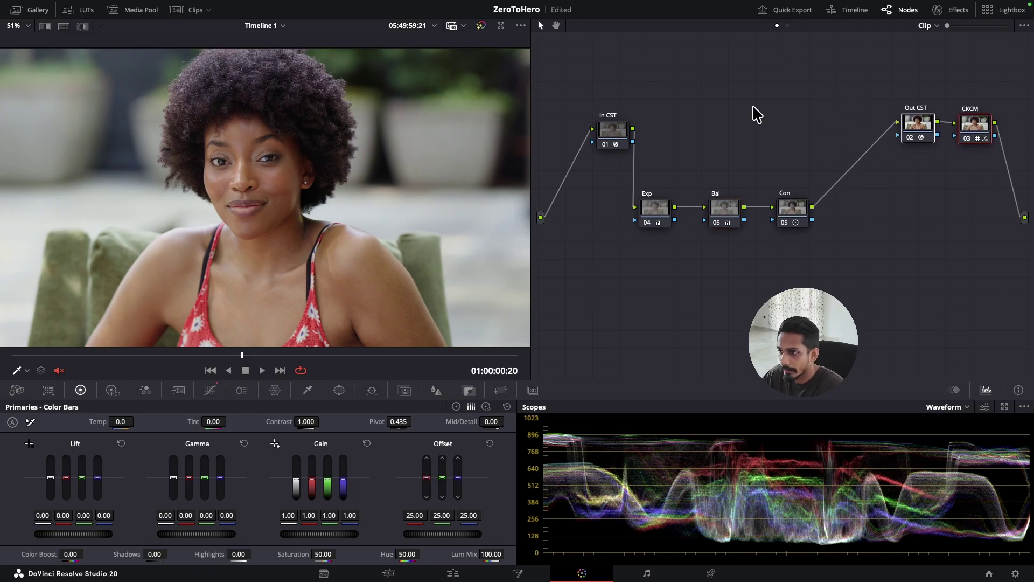
pyautogui.moveTo(614, 134); pyautogui.dragTo(602, 118)
pyautogui.moveTo(838, 224); pyautogui.dragTo(647, 208)
pyautogui.click(859, 232)
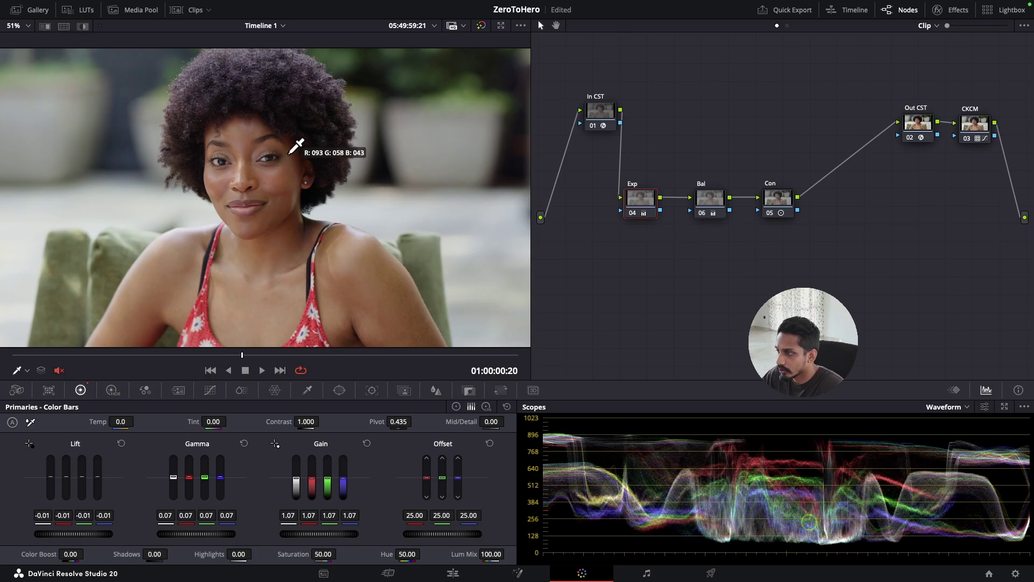
# Step: Add a serial node after Con, label it Sat, and raise its Saturation to 54.60
pyautogui.click(778, 202)
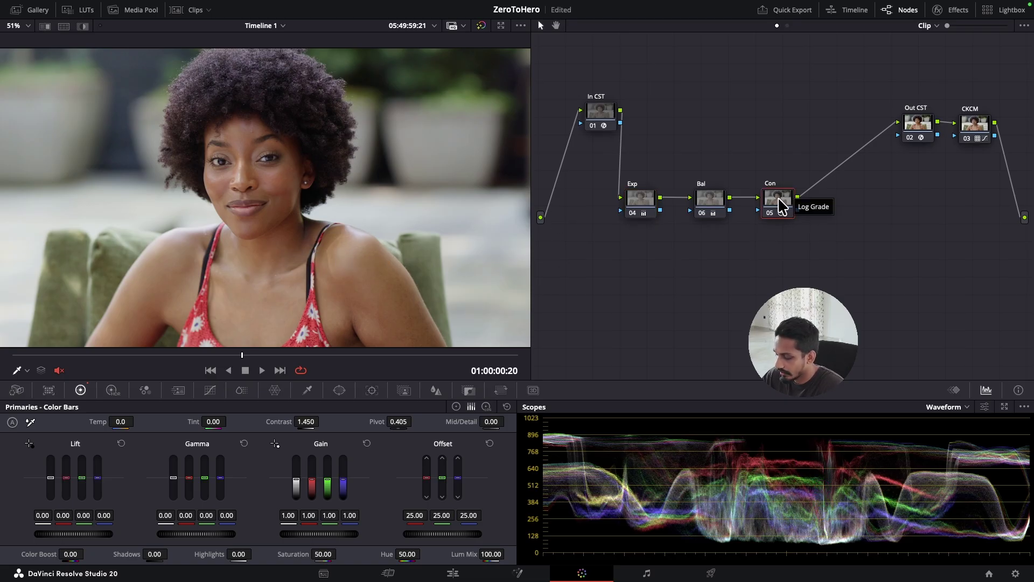
pyautogui.hotkey('alt', 's')
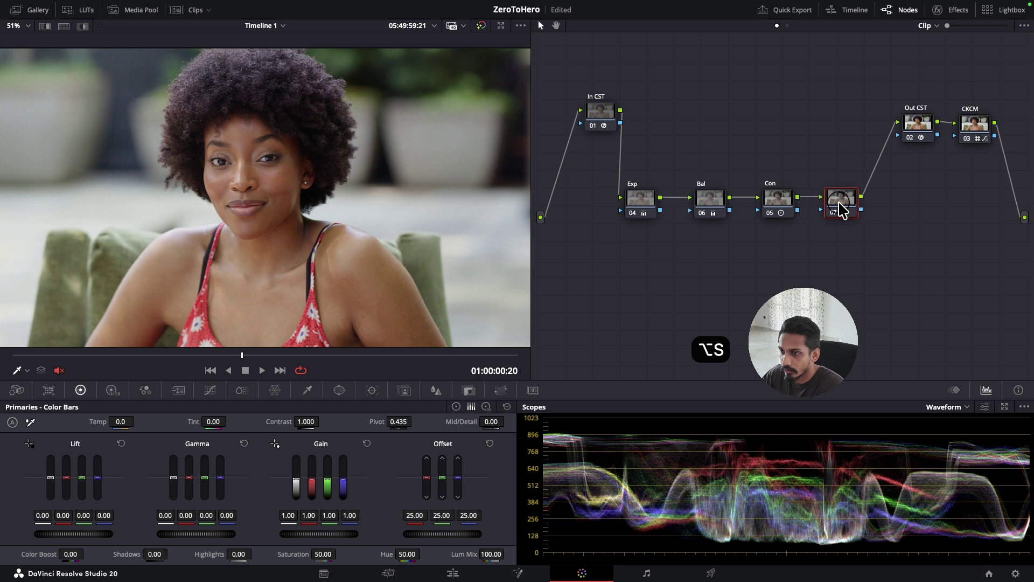
pyautogui.rightClick(841, 200)
pyautogui.click(869, 219)
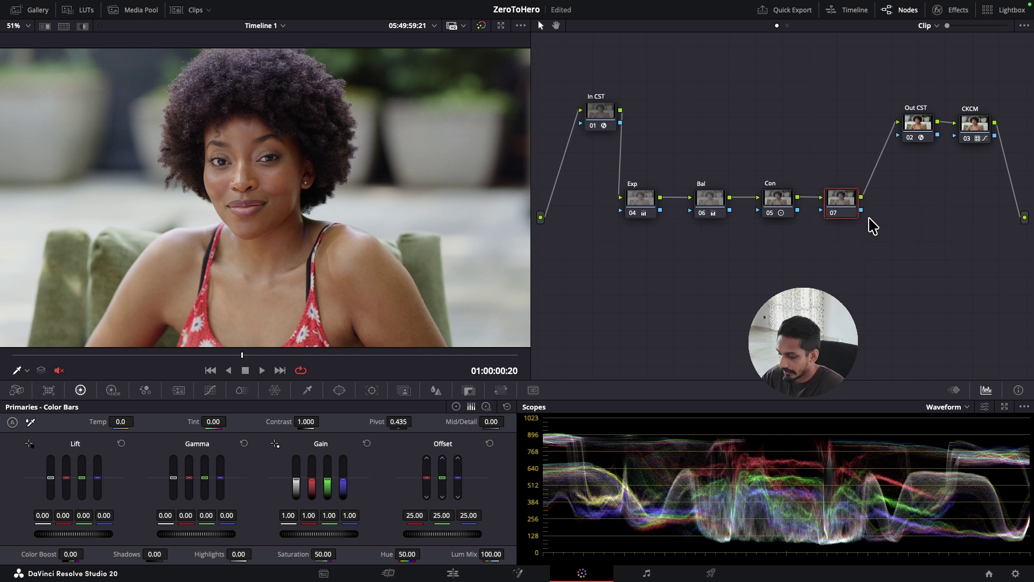
pyautogui.write('Sat')
pyautogui.click(872, 260)
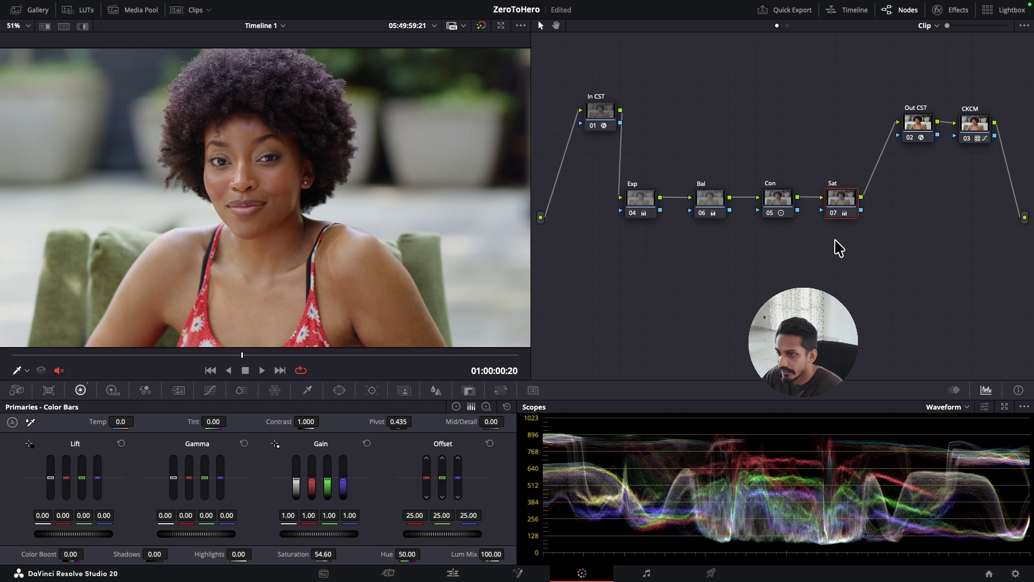
# Step: Compare the full-screen image with the Sat node repeatedly disabled and enabled, leaving the node enabled
pyautogui.click(833, 213)
pyautogui.click(833, 213)
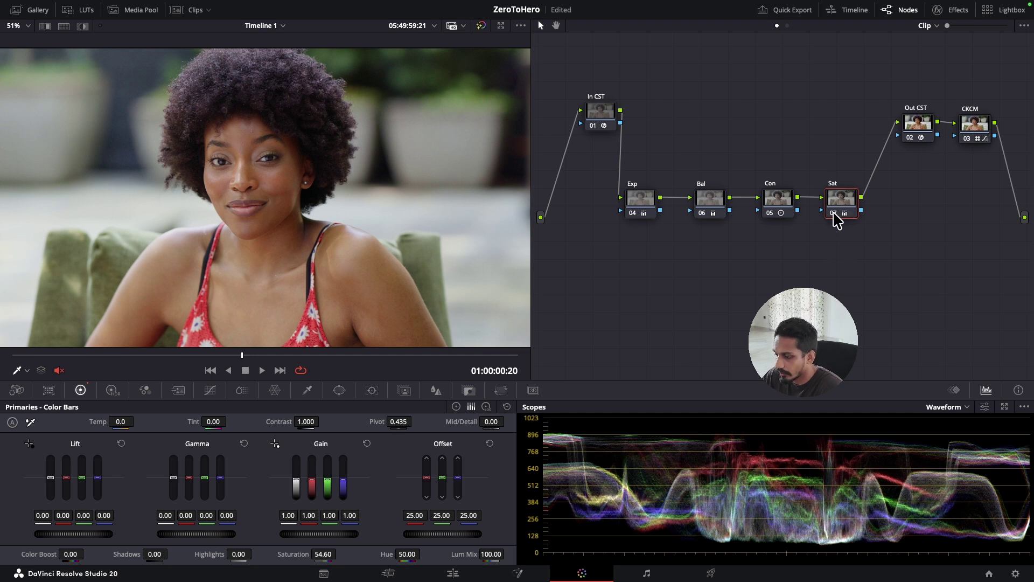
pyautogui.press('super+f')
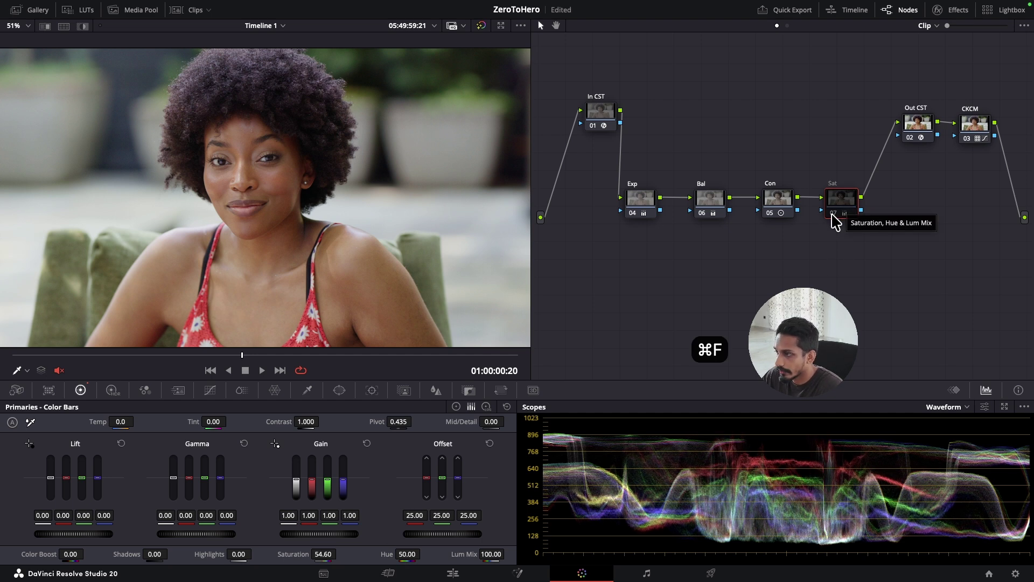
pyautogui.press('super+d')
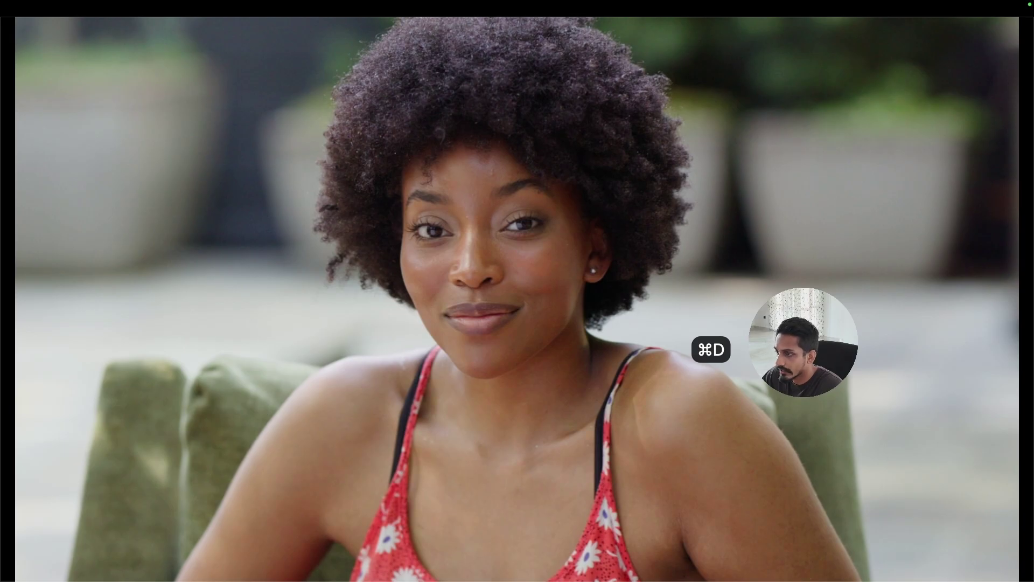
pyautogui.press('super+d')
pyautogui.press('super+d')
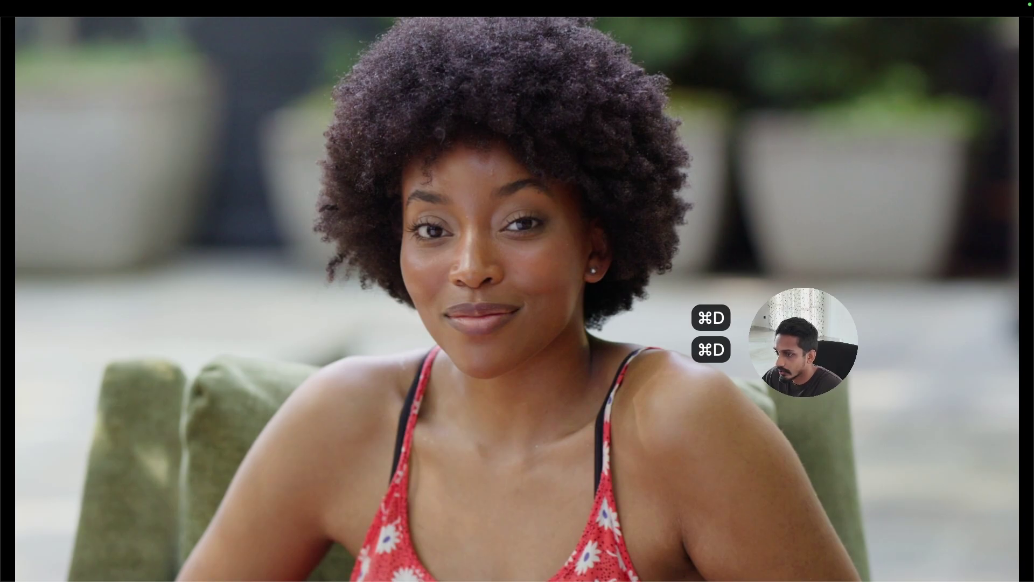
pyautogui.press('super+d')
pyautogui.press('super+d')
pyautogui.press('super+d')
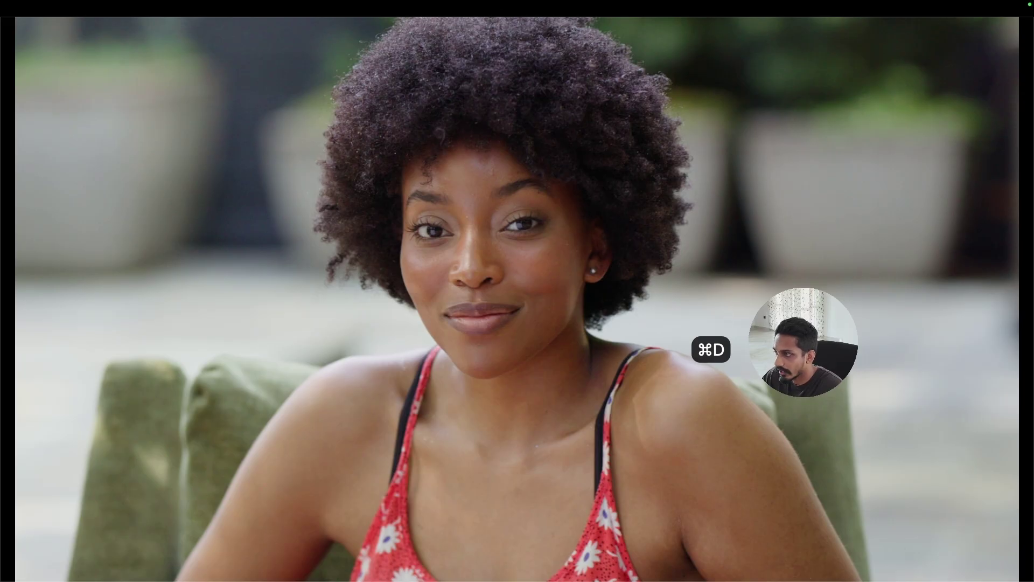
pyautogui.moveTo(832, 213)
pyautogui.press('super+f')
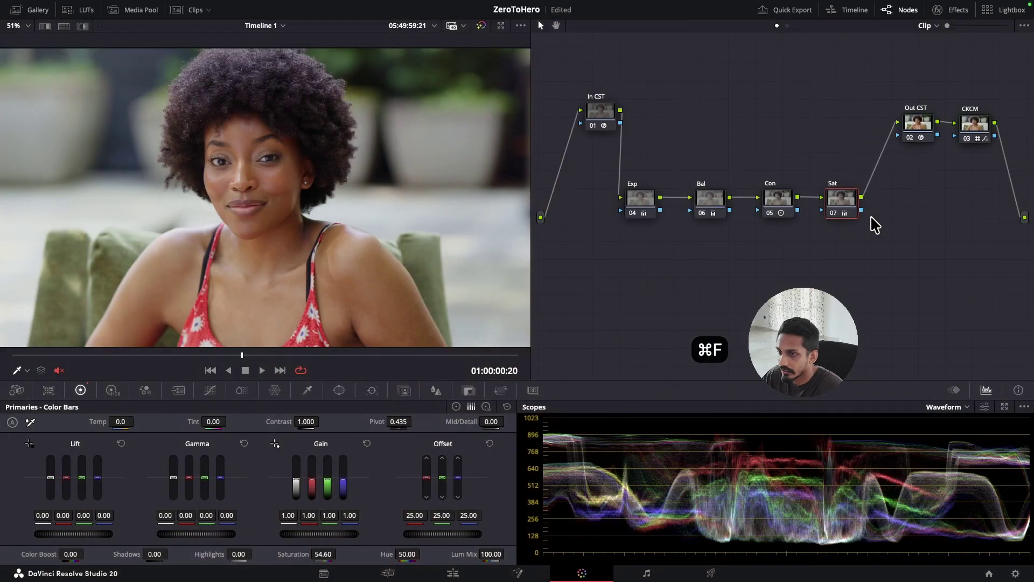
# Step: Move the Exp, Bal, Con and Sat nodes together toward the input and slightly down to free space after Sat
pyautogui.moveTo(878, 254); pyautogui.dragTo(672, 207)
pyautogui.moveTo(841, 214); pyautogui.dragTo(821, 224)
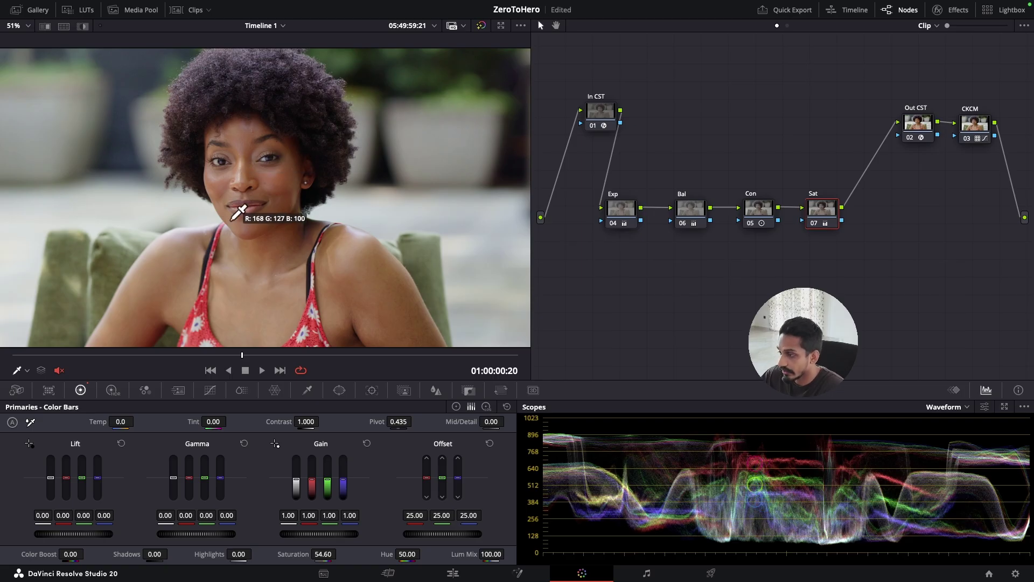
# Step: Compare the ungraded and graded clip by repeatedly bypassing and restoring all grades, ending with the grades active
pyautogui.hotkey('shift', 'd')
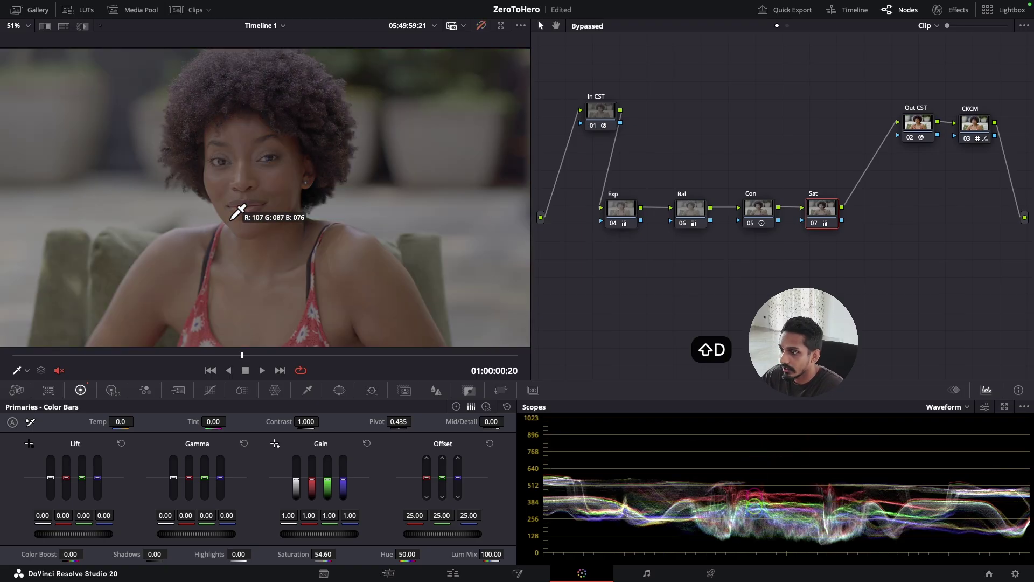
pyautogui.hotkey('shift', 'd')
pyautogui.hotkey('shift', 'd')
pyautogui.hotkey('shift', 'd')
pyautogui.hotkey('shift', 'd')
pyautogui.hotkey('shift', 'd')
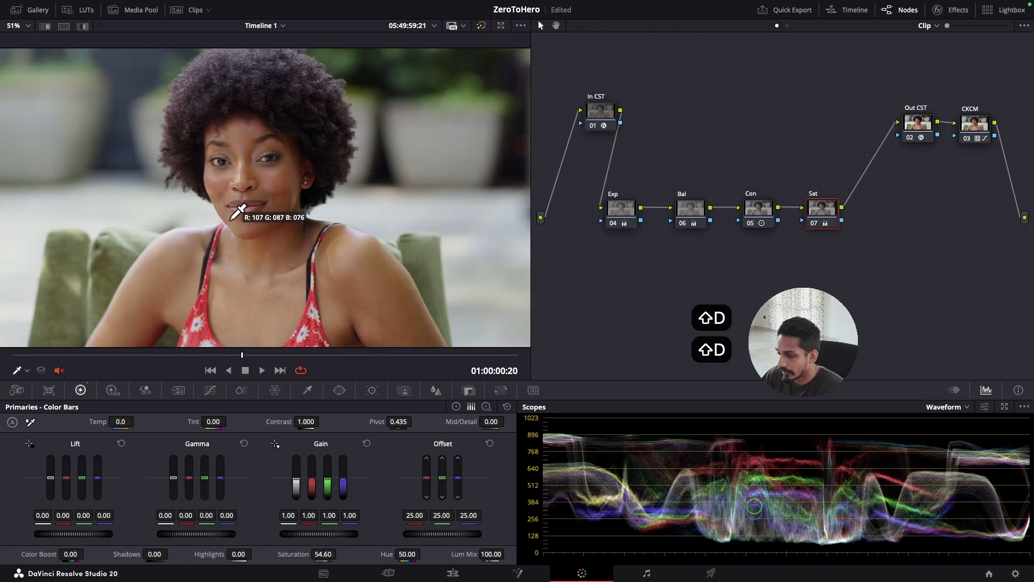
pyautogui.hotkey('shift', 'd')
pyautogui.hotkey('shift', 'd')
pyautogui.hotkey('shift', 'd')
pyautogui.hotkey('shift', 'd')
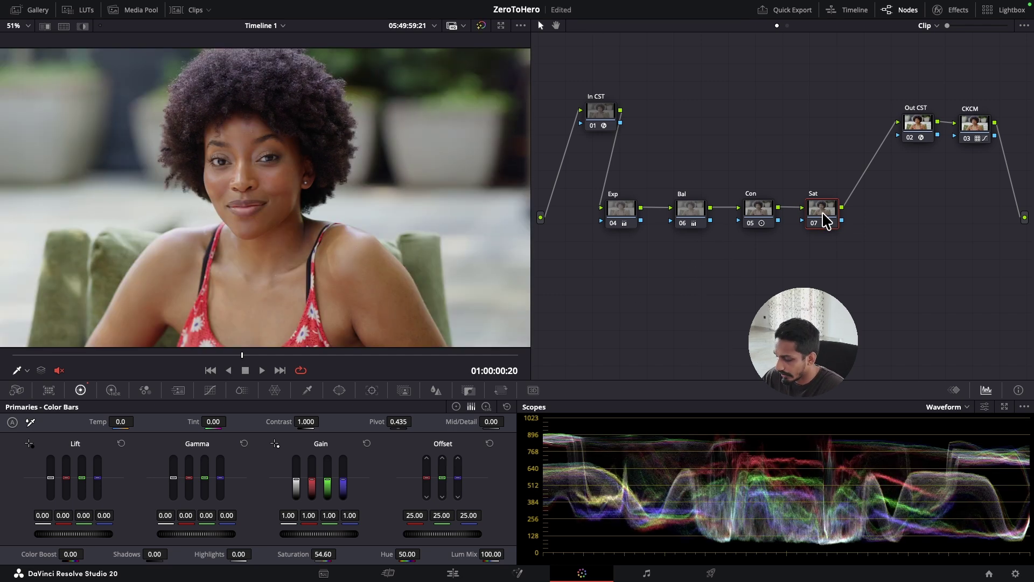
# Step: Add a serial node after Sat and label it Details
pyautogui.hotkey('alt', 's')
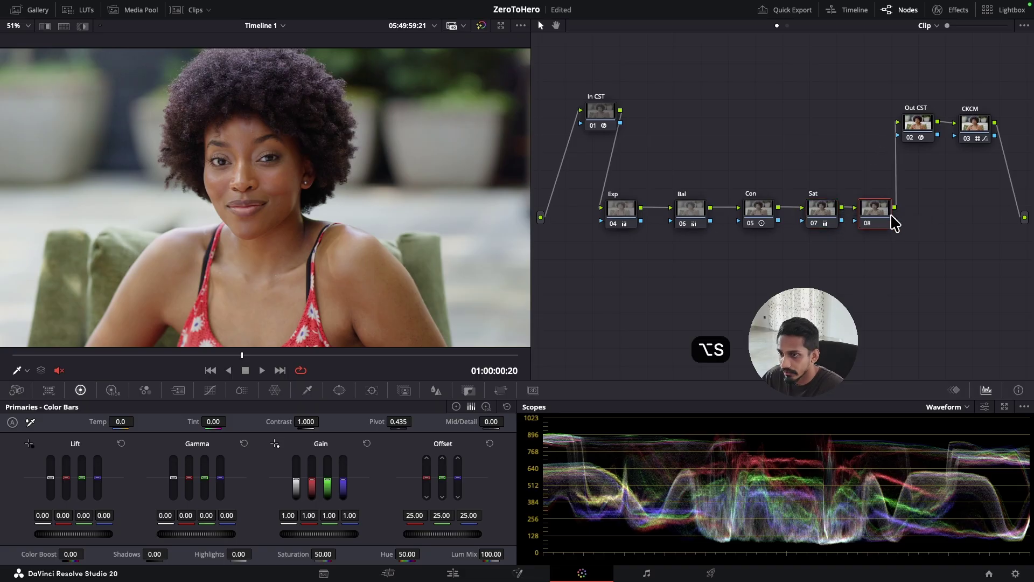
pyautogui.rightClick(876, 211)
pyautogui.click(902, 232)
pyautogui.write('D')
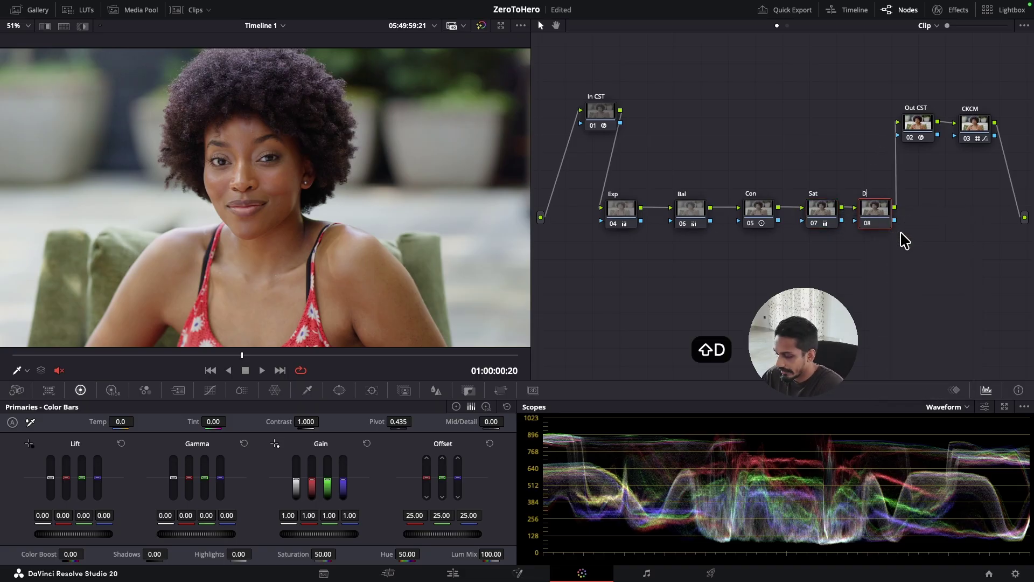
pyautogui.write('etails')
pyautogui.press('Return')
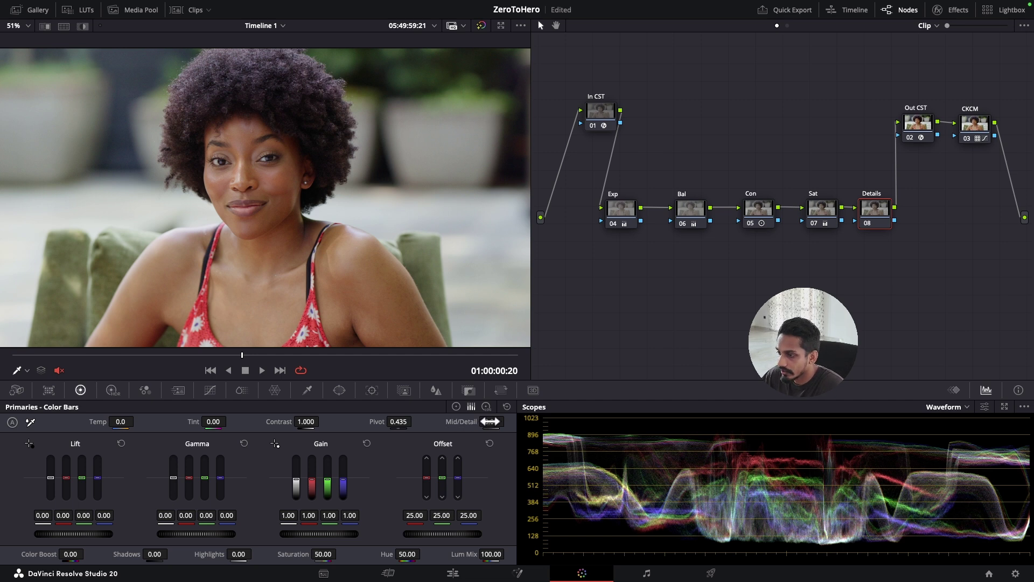
# Step: Try a Mid/Detail of 94.50 on the Details node, reset it, and set Mid/Detail to 20.00 instead
pyautogui.moveTo(489, 424); pyautogui.dragTo(508, 420)
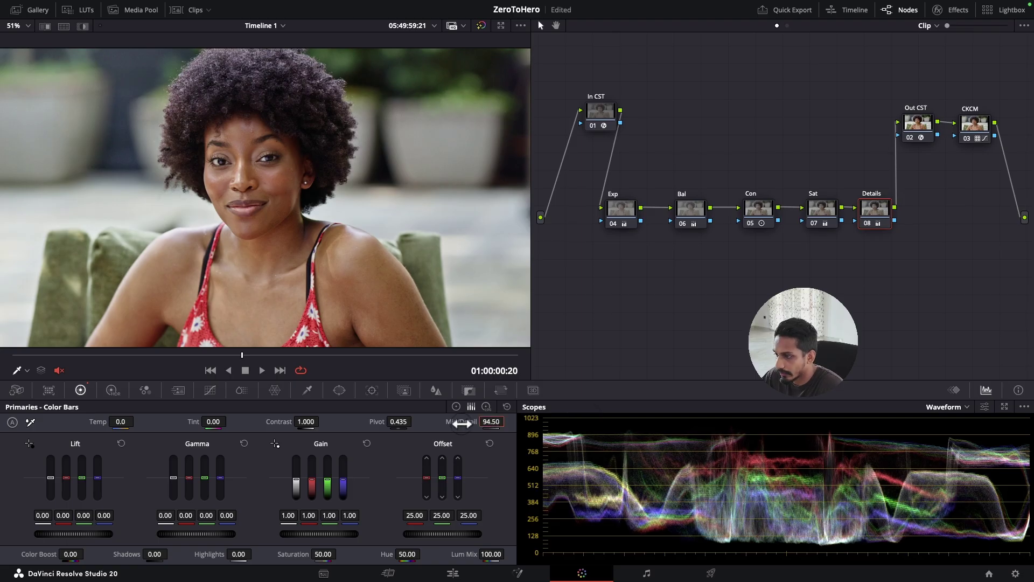
pyautogui.doubleClick(461, 424)
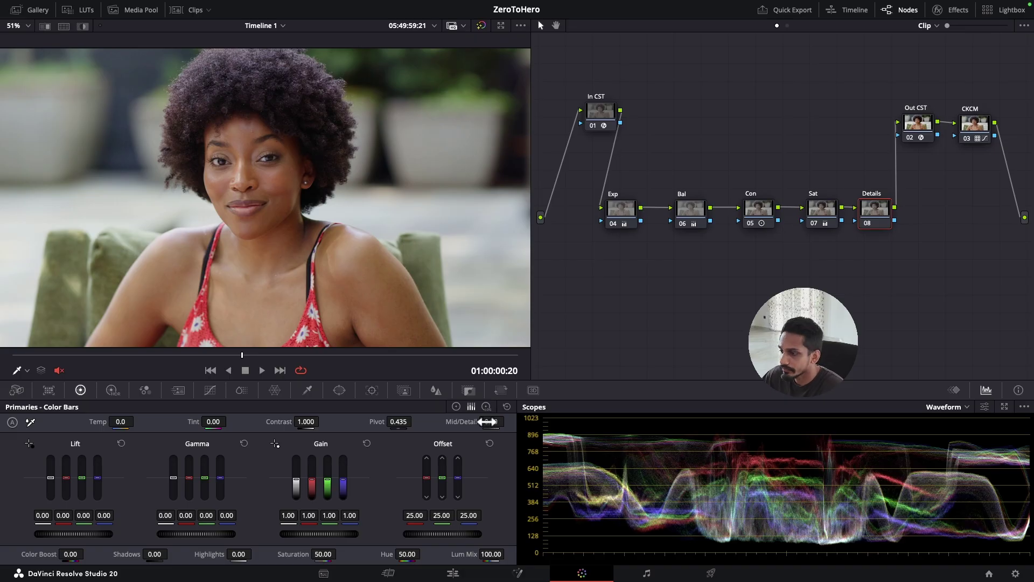
pyautogui.moveTo(489, 422); pyautogui.dragTo(506, 425)
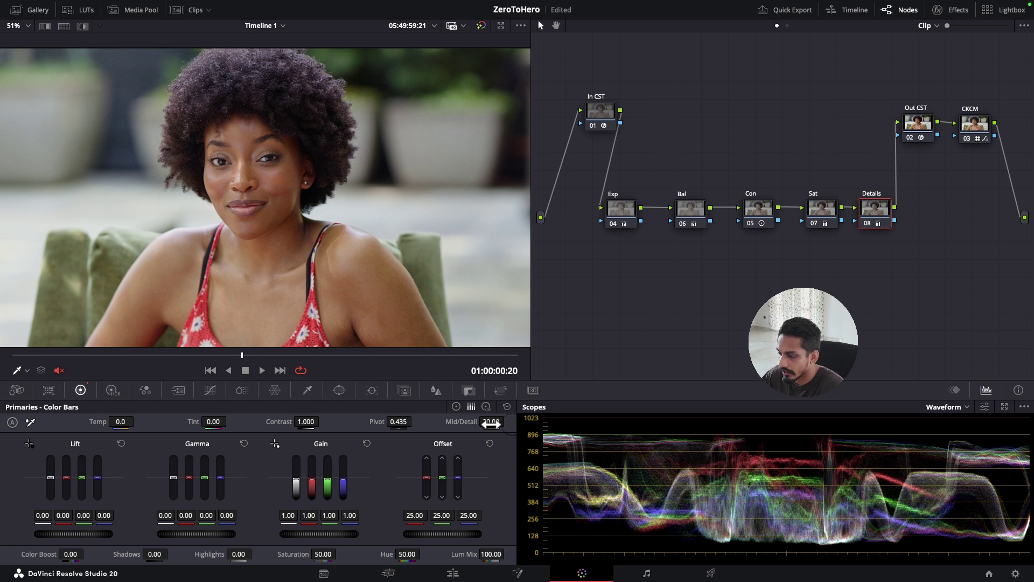
pyautogui.click(865, 223)
pyautogui.click(866, 224)
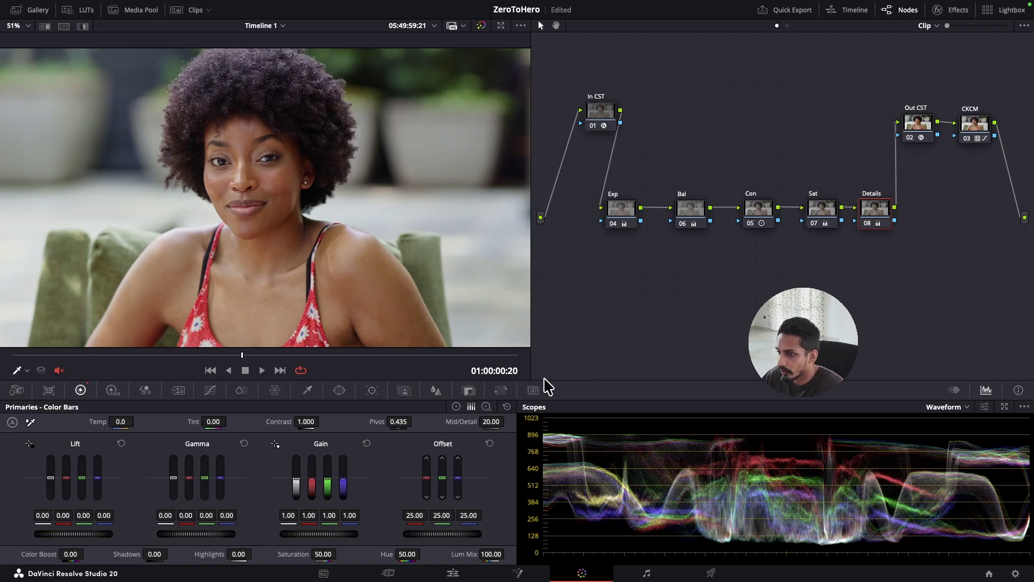
# Step: Shift the Details node slightly away from Sat, and compare the full-screen image with the Details node disabled and enabled
pyautogui.moveTo(873, 215); pyautogui.dragTo(879, 212)
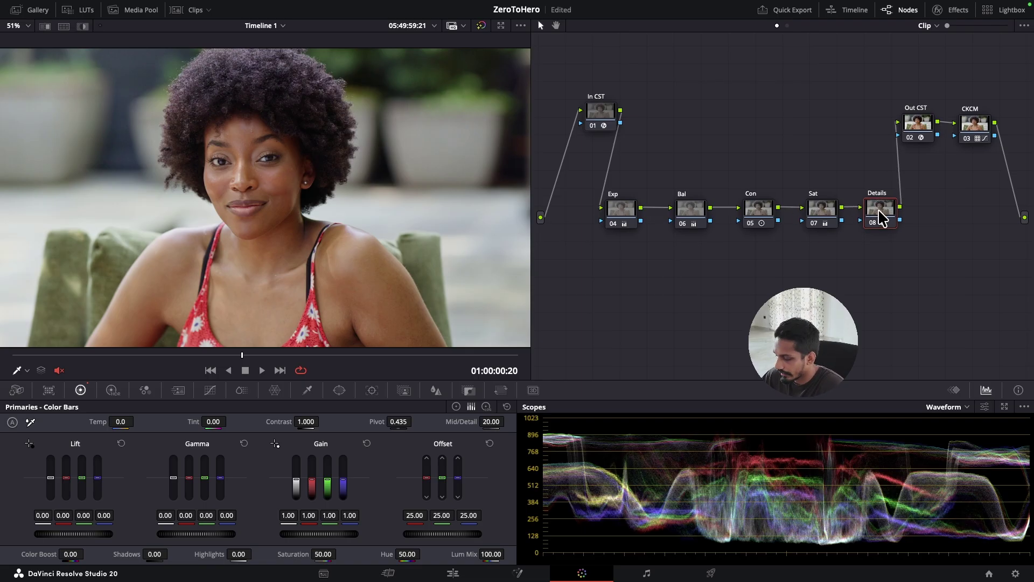
pyautogui.press('super+f')
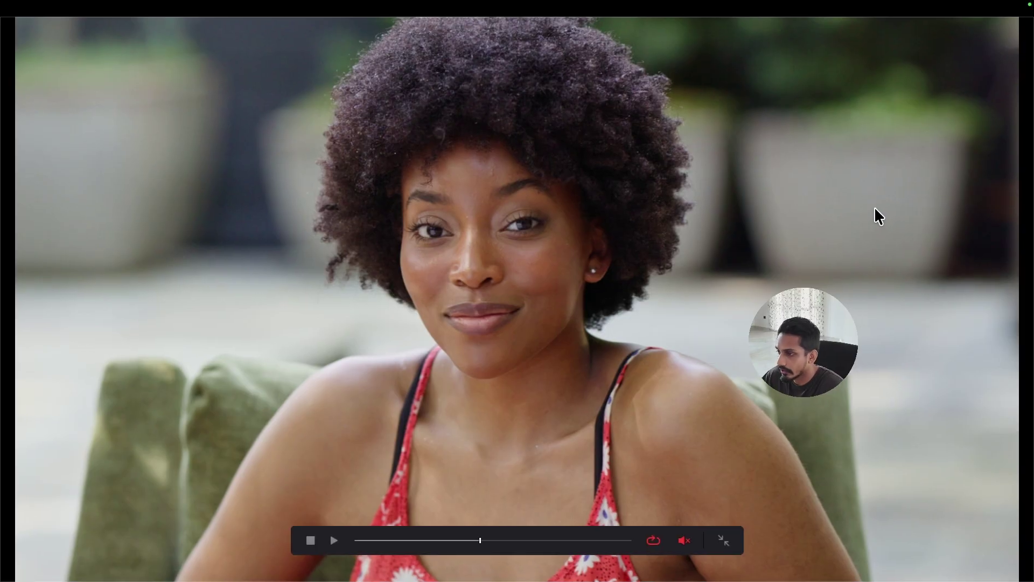
pyautogui.press('super+d')
pyautogui.press('super+d')
pyautogui.press('super+d')
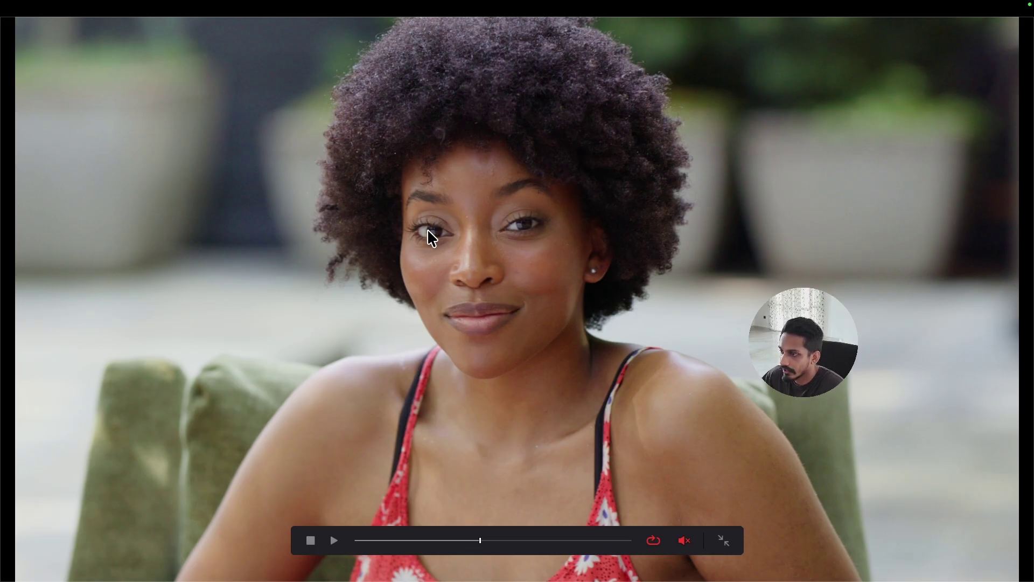
pyautogui.press('super+d')
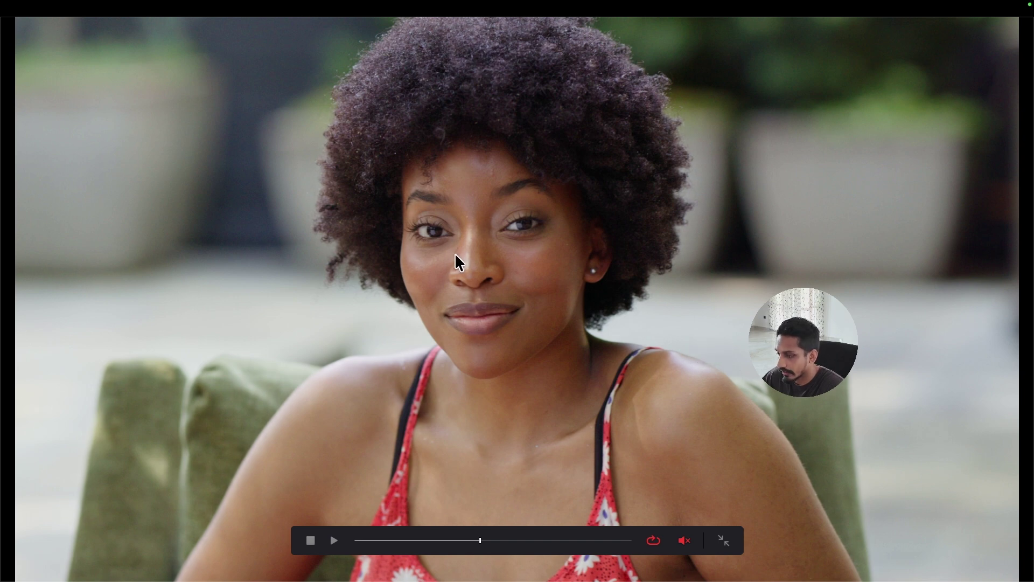
pyautogui.press('super+f')
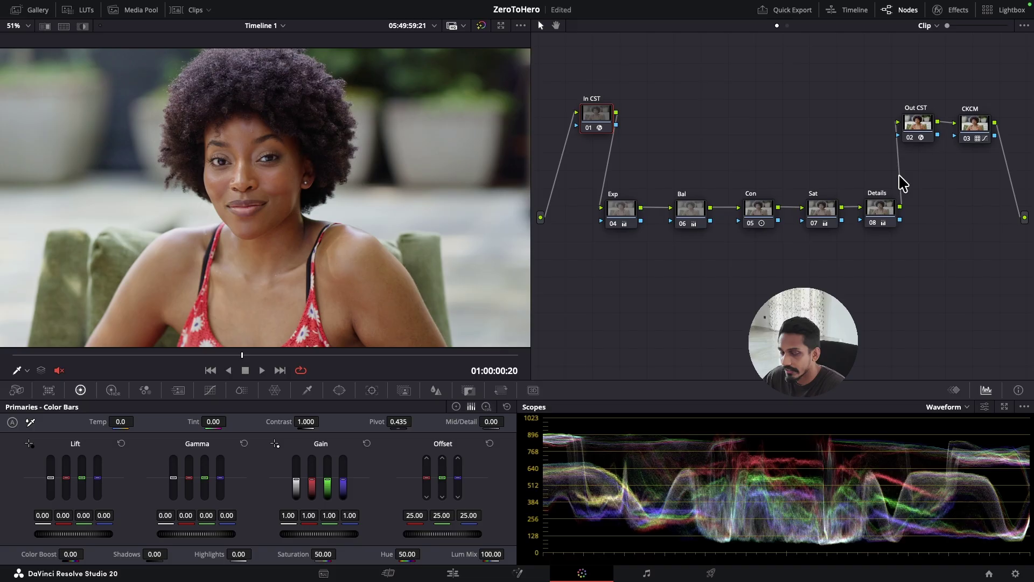
# Step: Inspect the primaries adjustments on the Exp node and the Bal node
pyautogui.click(625, 209)
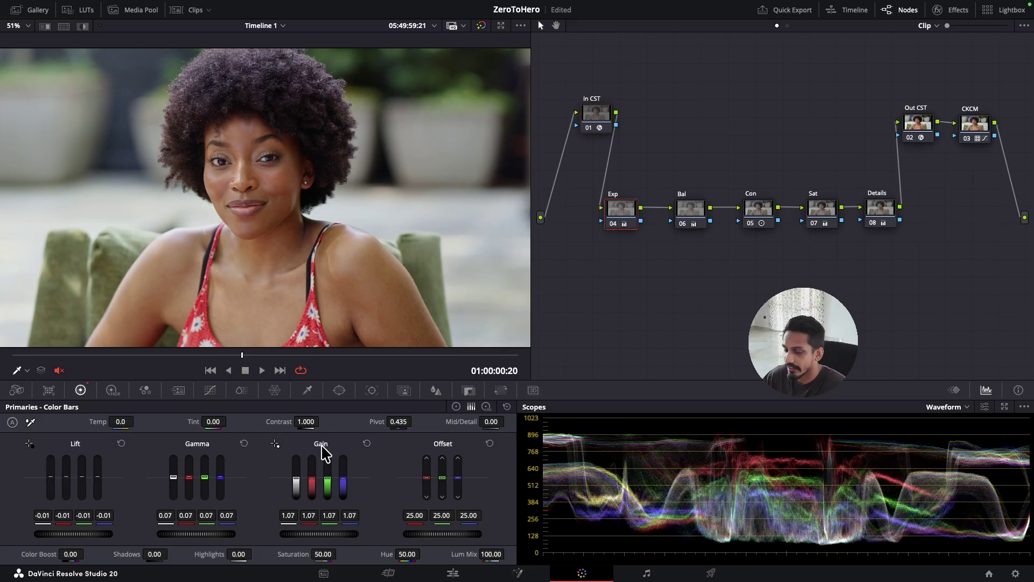
pyautogui.click(690, 213)
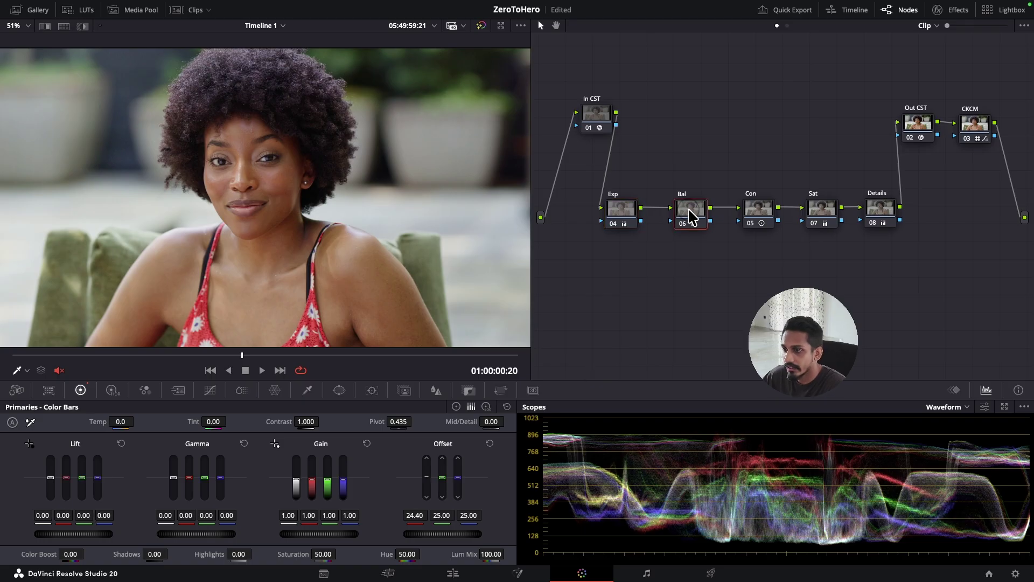
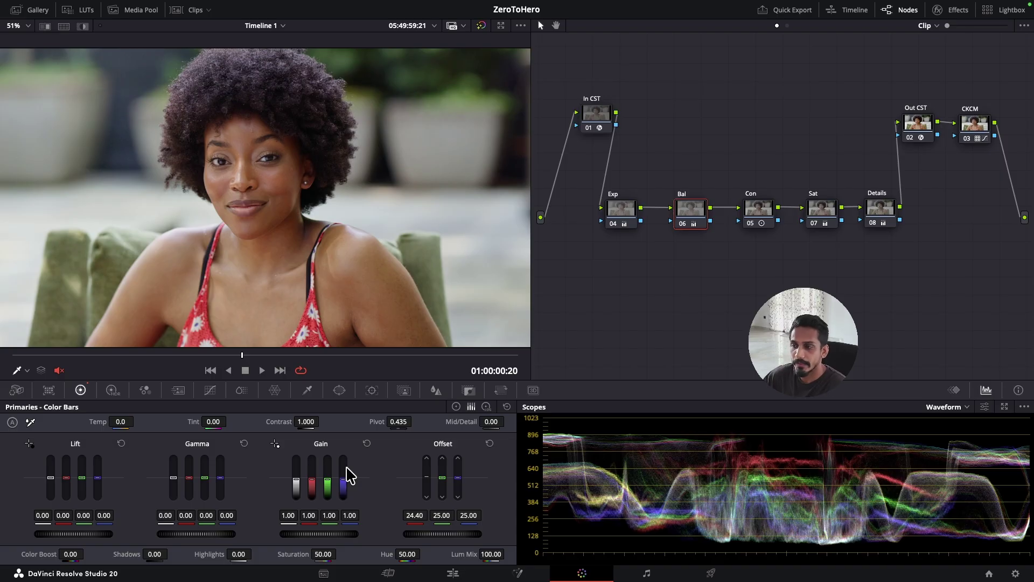
pyautogui.click(341, 183)
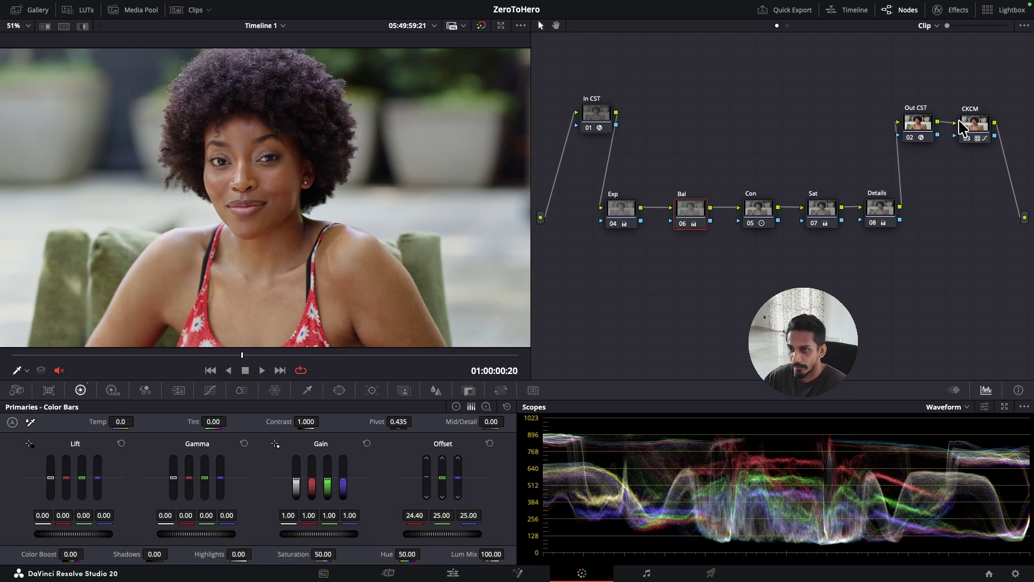
# Step: Disable the CKCM node that follows Out CST in the node graph
pyautogui.click(977, 125)
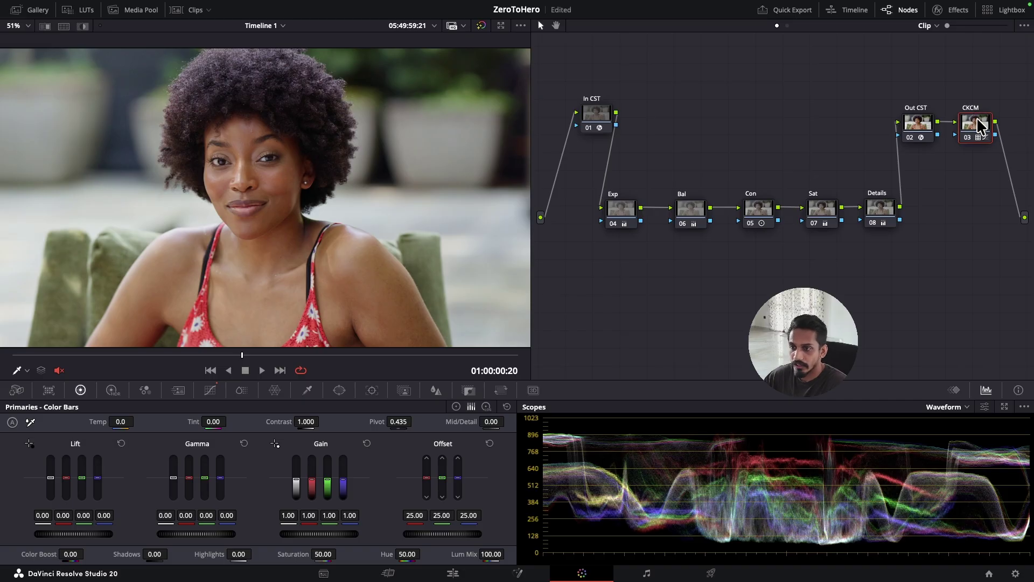
pyautogui.moveTo(259, 153)
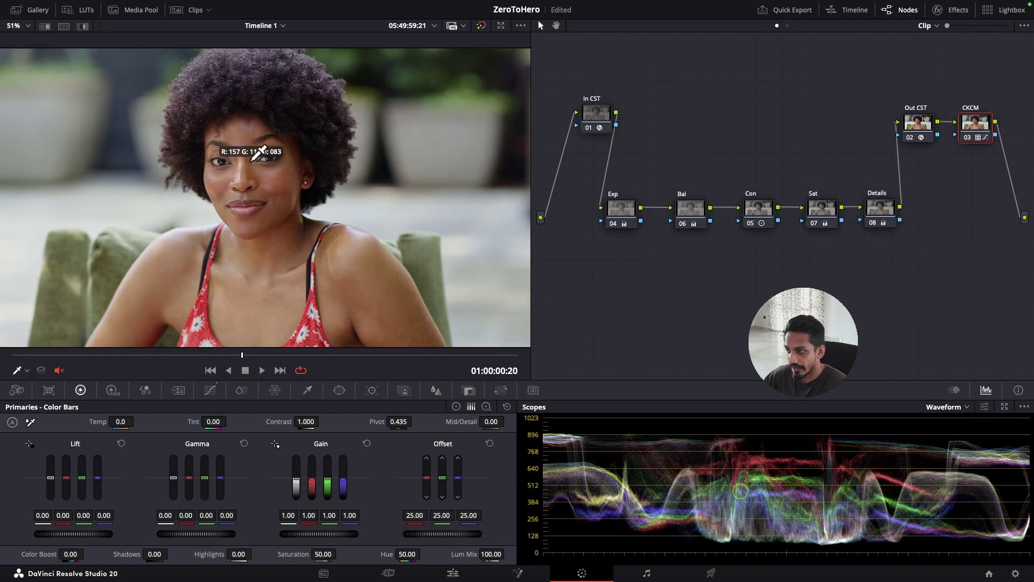
pyautogui.click(968, 138)
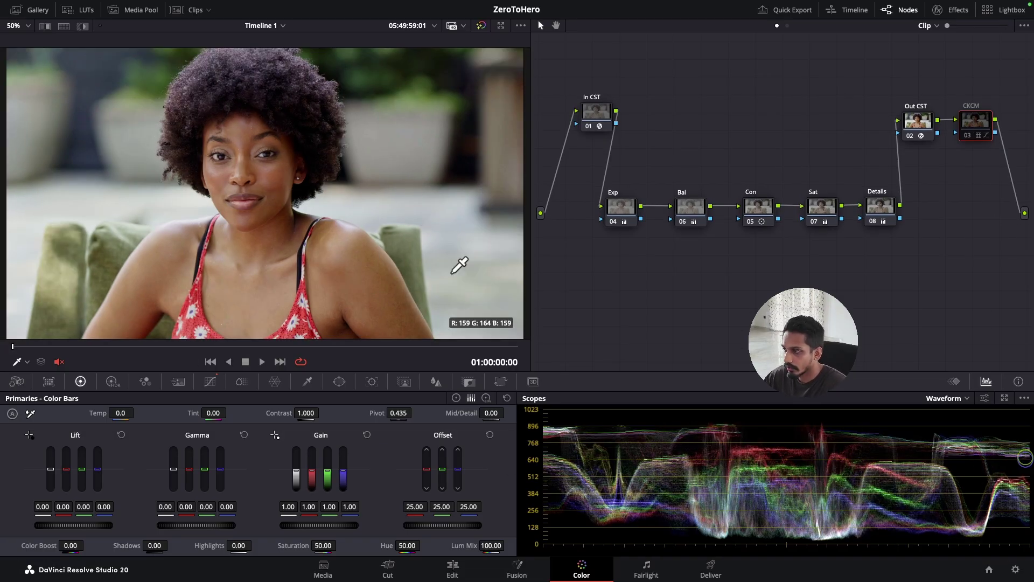
# Step: Go to the Deliver page and limit the render range to the first clip of Timeline 1
pyautogui.click(712, 568)
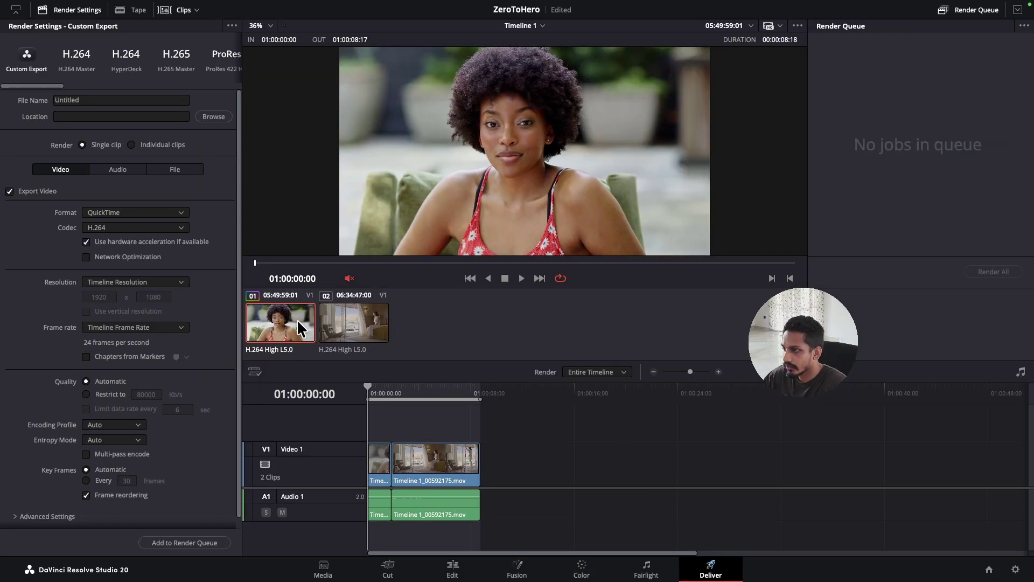
pyautogui.rightClick(290, 318)
pyautogui.click(298, 330)
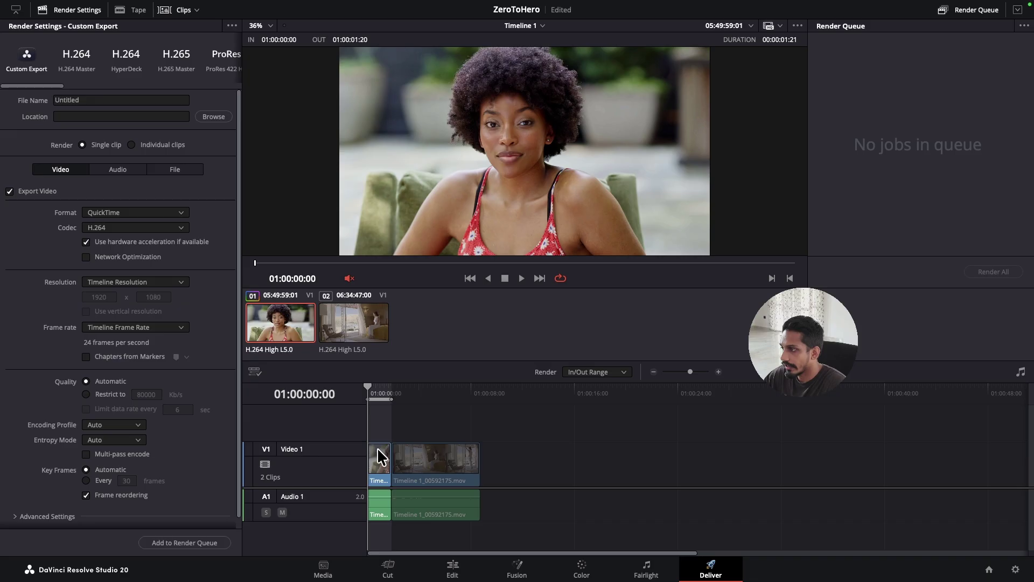
# Step: Open the file name of the custom export for editing
pyautogui.click(93, 100)
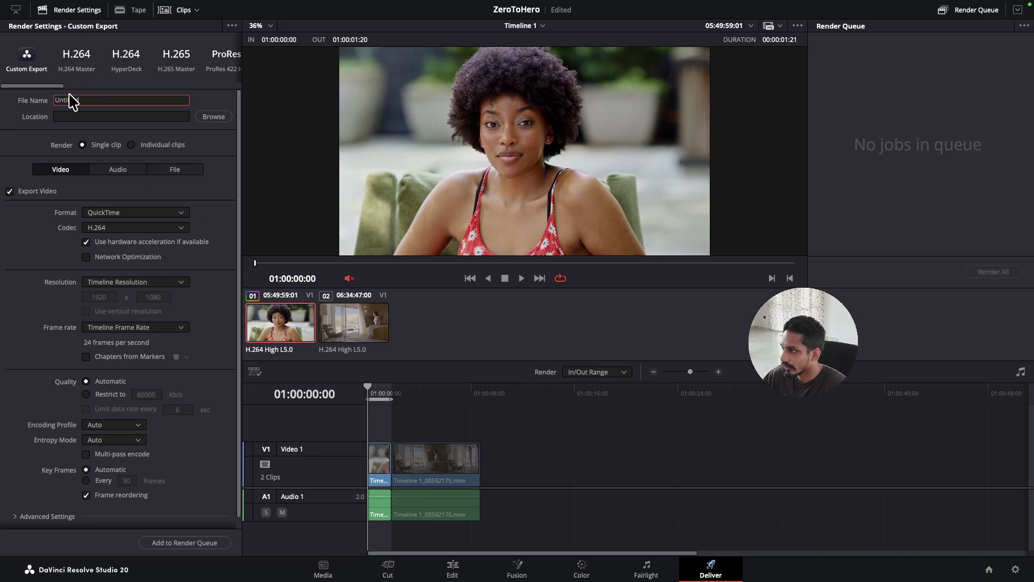